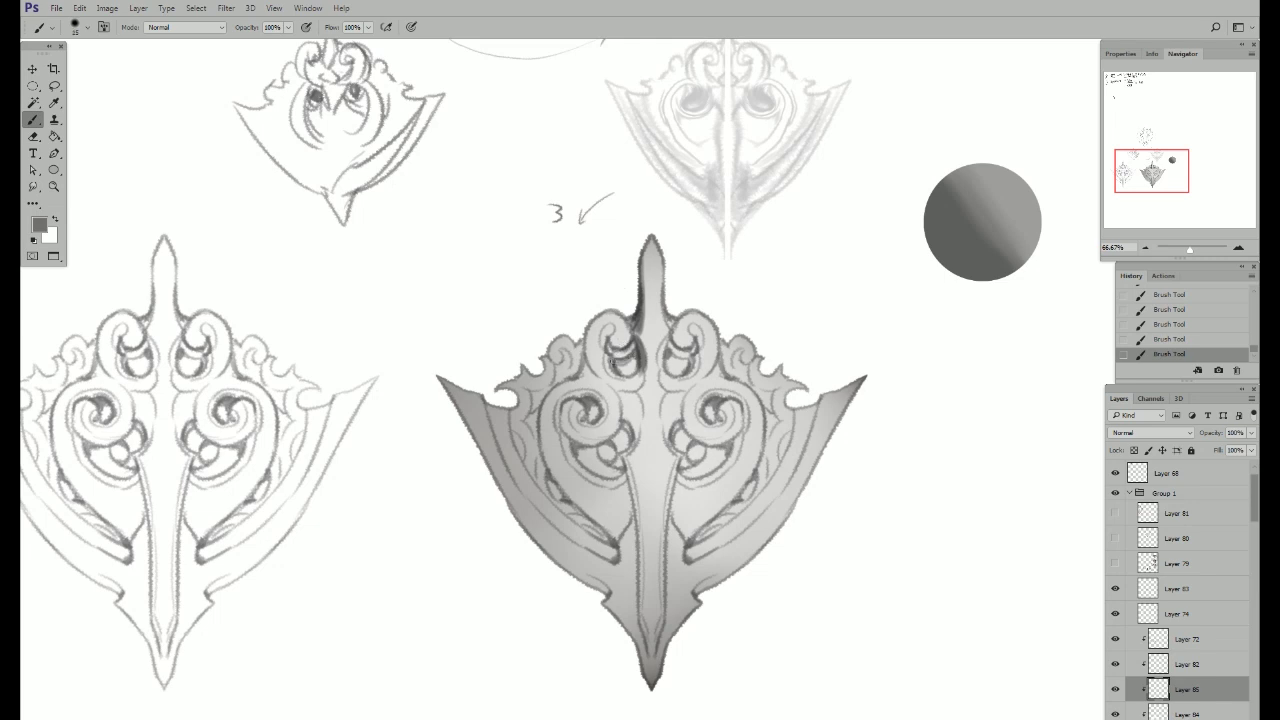
Step: Lasso a small area near the shield's centre, brush it darker, and deselect
{"action": "key", "text": "l"}
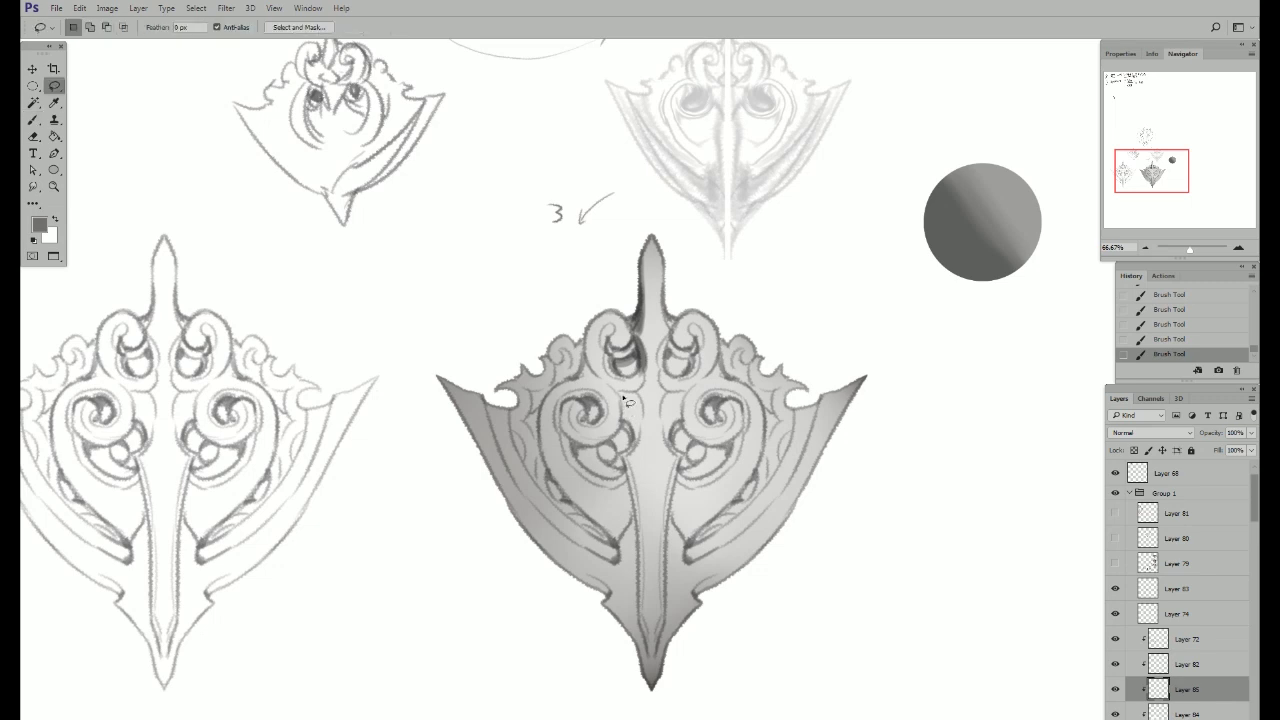
{"action": "left_click_drag", "start_coordinate": [624, 400], "coordinate": [640, 450]}
{"action": "key", "text": "b"}
{"action": "left_click_drag", "start_coordinate": [625, 395], "coordinate": [640, 440]}
{"action": "key", "text": "l"}
{"action": "key", "text": "ctrl+d"}
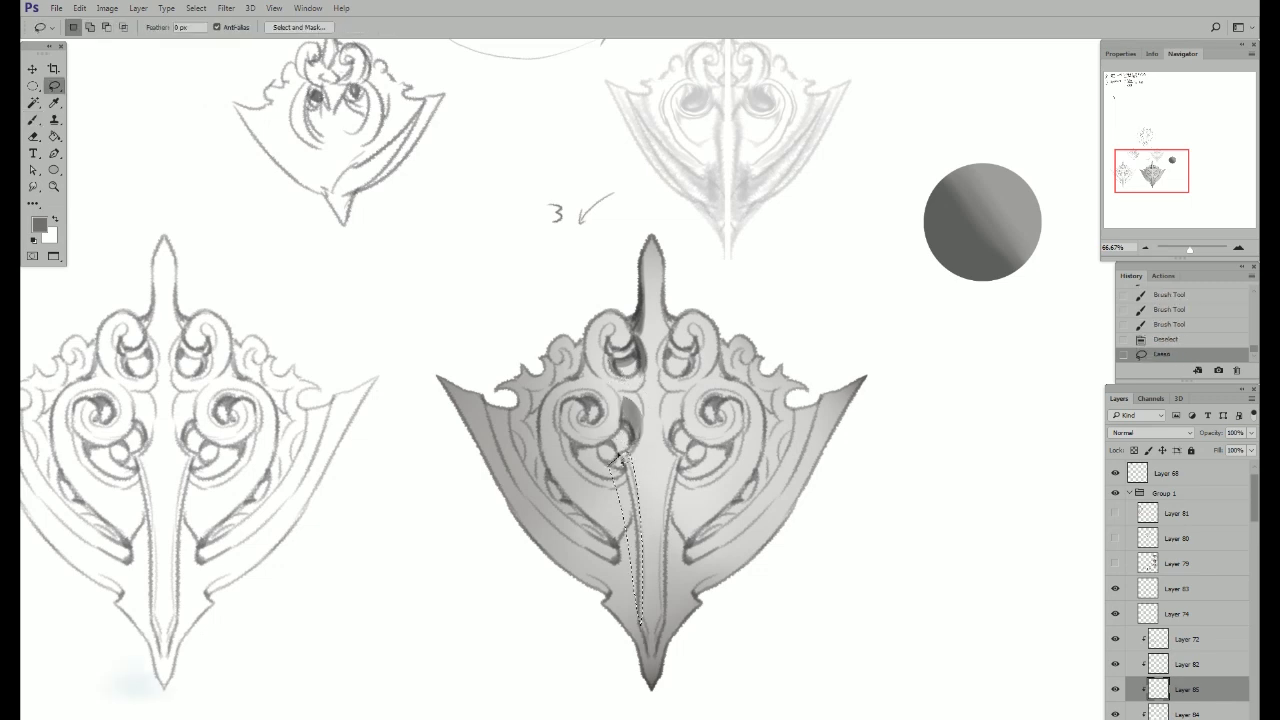
Step: Lasso the left wing and deepen its shadows with two dark brush passes
{"action": "mouse_move", "coordinate": [598, 440]}
{"action": "left_mouse_down"}
{"action": "mouse_move", "coordinate": [580, 446]}
{"action": "mouse_move", "coordinate": [600, 475]}
{"action": "mouse_move", "coordinate": [630, 470]}
{"action": "mouse_move", "coordinate": [545, 470]}
{"action": "mouse_move", "coordinate": [563, 513]}
{"action": "left_mouse_up"}
{"action": "key", "text": "m"}
{"action": "key", "text": "b"}
{"action": "left_click_drag", "start_coordinate": [560, 420], "coordinate": [630, 560]}
{"action": "mouse_move", "coordinate": [445, 385]}
{"action": "left_mouse_down"}
{"action": "mouse_move", "coordinate": [510, 510]}
{"action": "mouse_move", "coordinate": [580, 565]}
{"action": "left_mouse_up"}
{"action": "key", "text": "ctrl+d"}
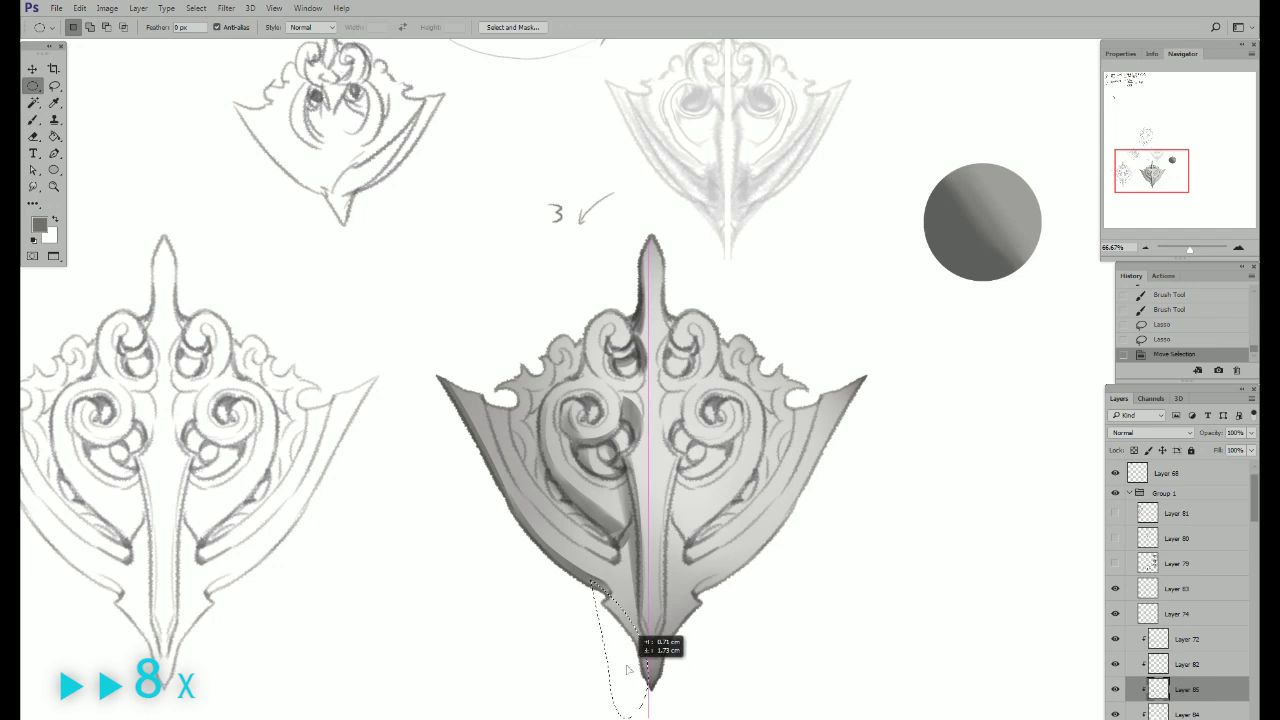
{"action": "left_click_drag", "start_coordinate": [640, 645], "coordinate": [627, 545]}
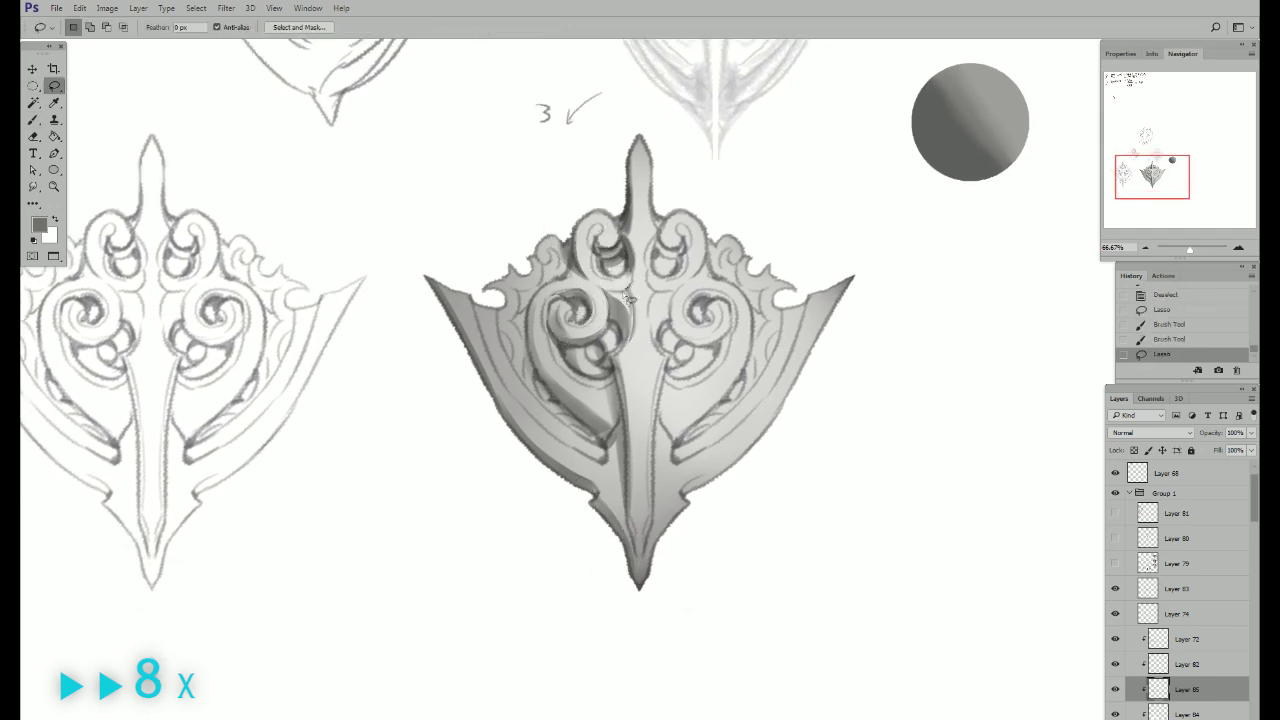
Step: Lasso the ornament's left swirl, repaint it, and sample a lighter grey
{"action": "mouse_move", "coordinate": [632, 292]}
{"action": "left_mouse_down"}
{"action": "mouse_move", "coordinate": [784, 428]}
{"action": "mouse_move", "coordinate": [725, 472]}
{"action": "left_mouse_up"}
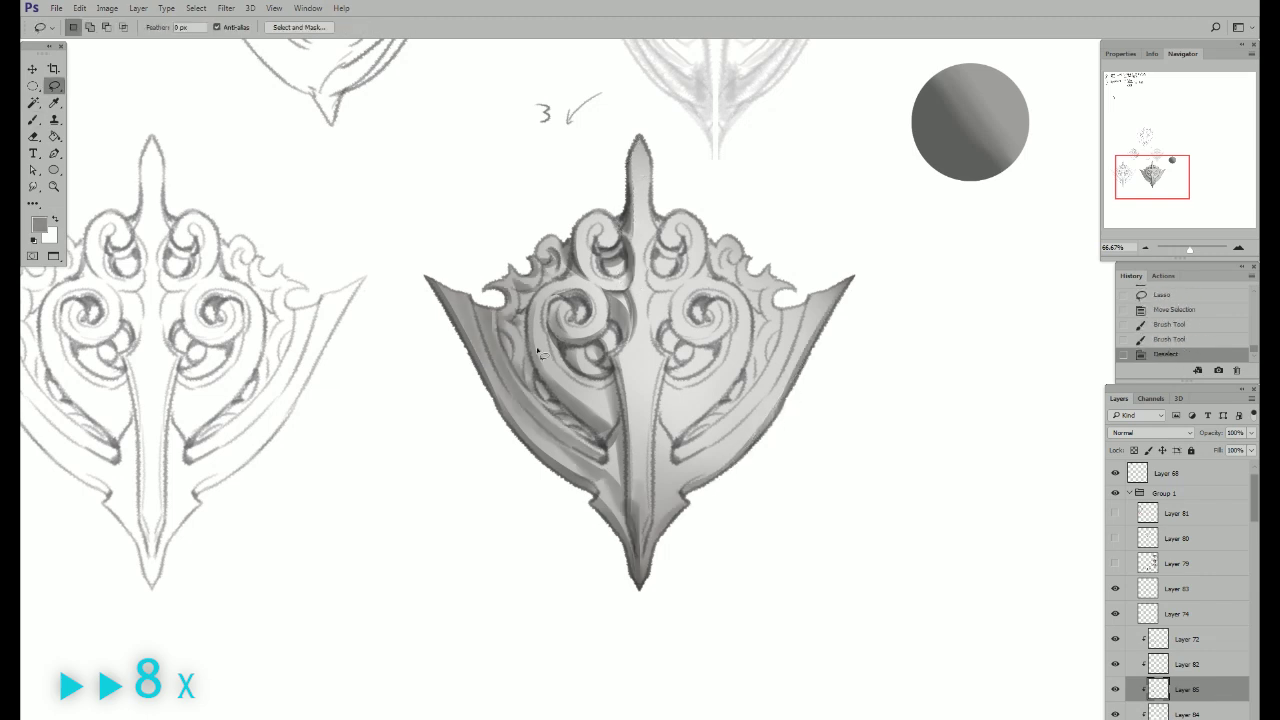
{"action": "key", "text": "b"}
{"action": "left_click_drag", "start_coordinate": [570, 390], "coordinate": [615, 425]}
{"action": "left_click", "coordinate": [552, 358], "text": "alt"}
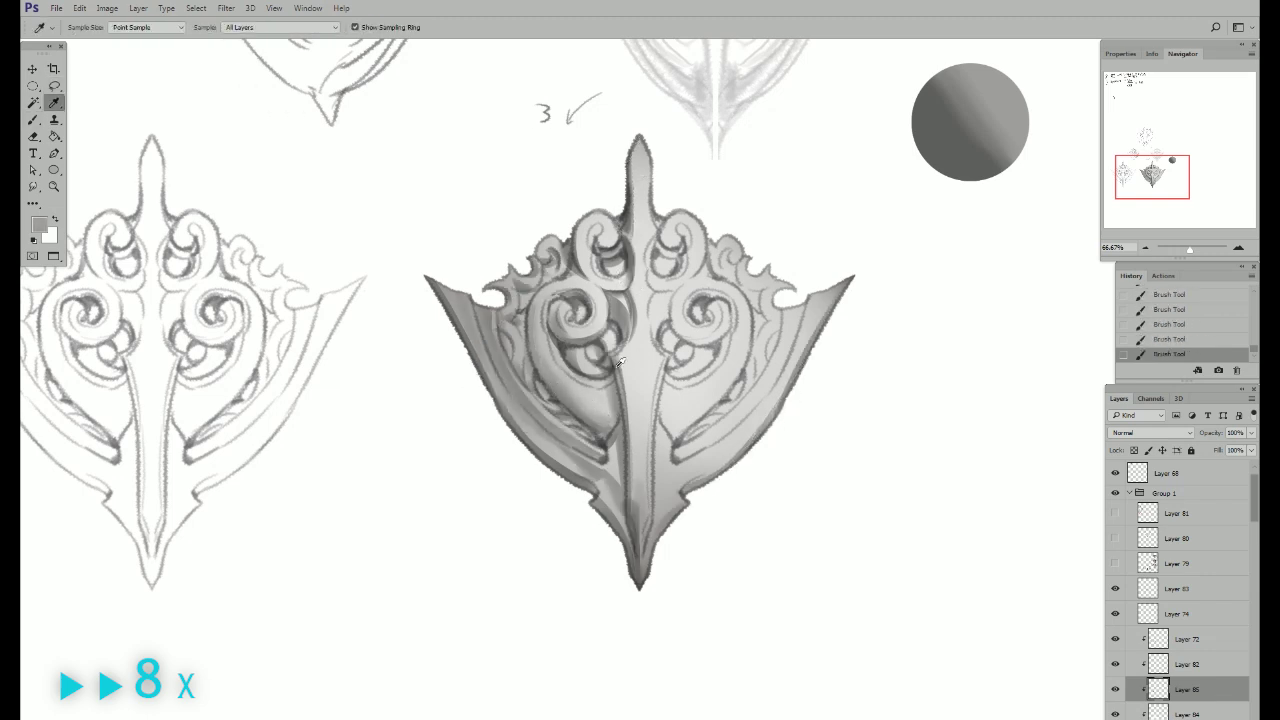
Step: Select the central spike and paint it darker from the top down
{"action": "mouse_move", "coordinate": [535, 335]}
{"action": "left_mouse_down"}
{"action": "mouse_move", "coordinate": [646, 520]}
{"action": "mouse_move", "coordinate": [620, 600]}
{"action": "left_mouse_up"}
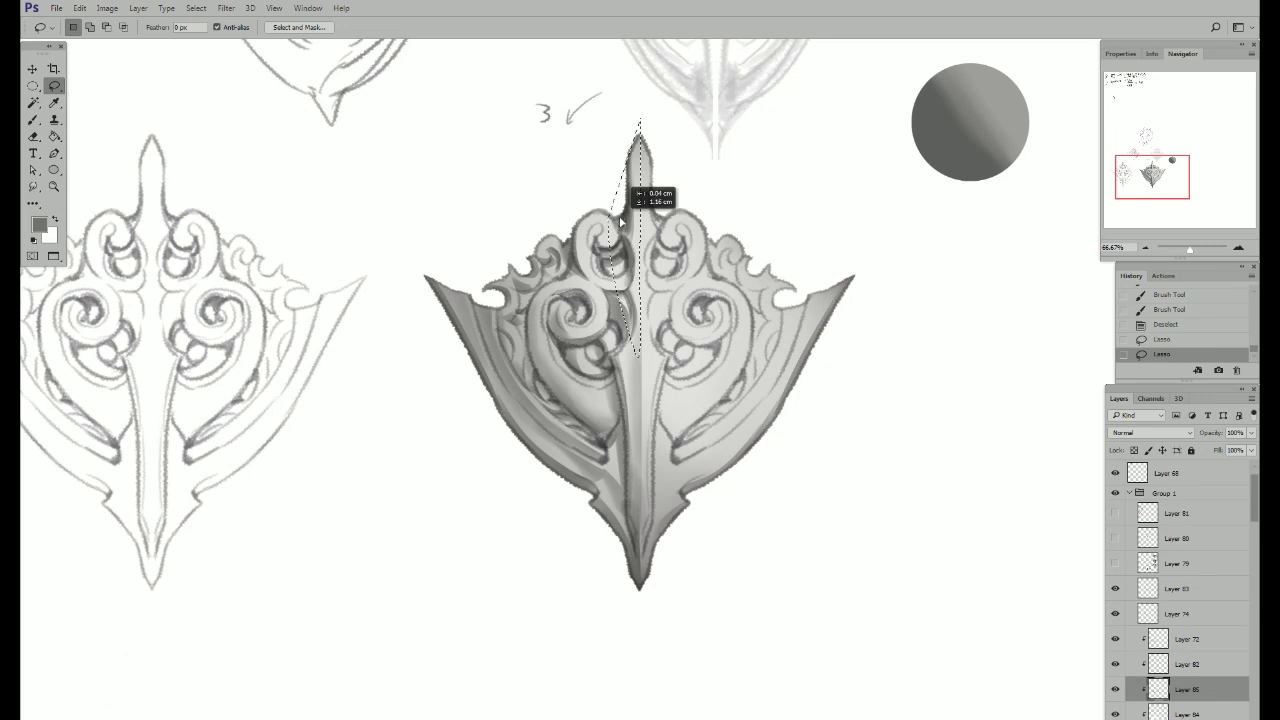
{"action": "left_click_drag", "start_coordinate": [640, 120], "coordinate": [640, 355]}
{"action": "left_click_drag", "start_coordinate": [645, 160], "coordinate": [638, 340]}
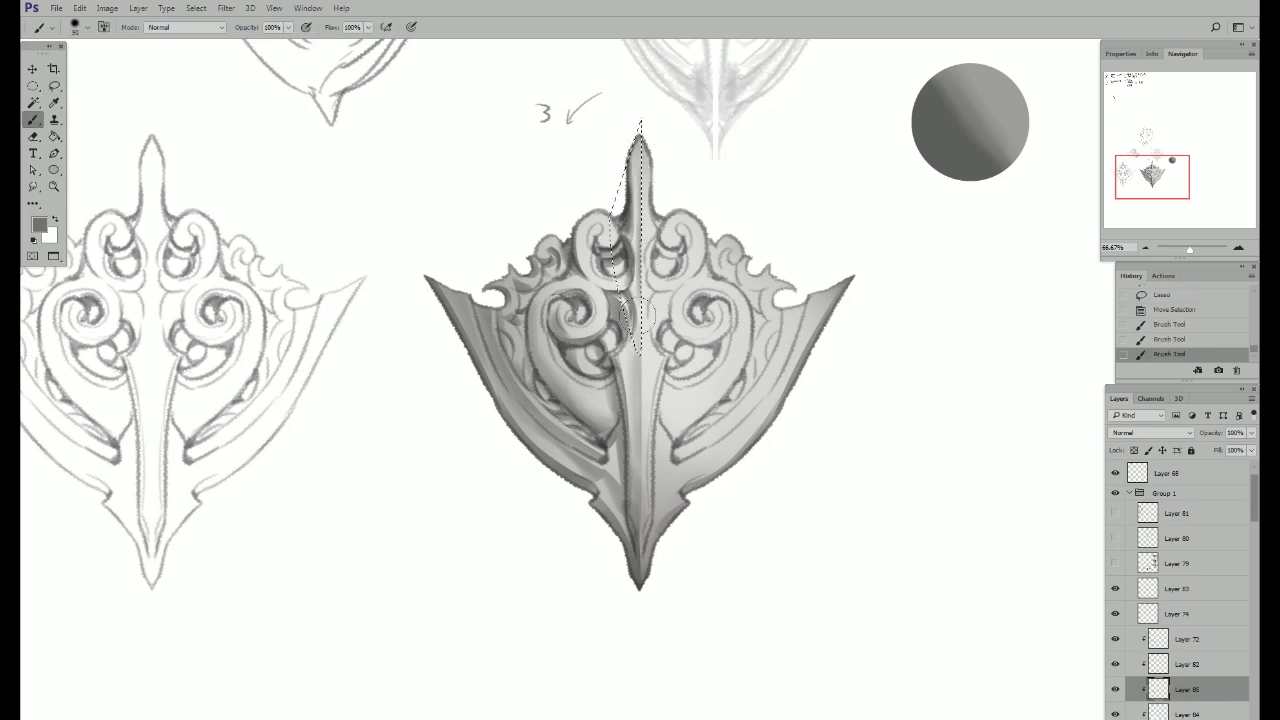
{"action": "left_click_drag", "start_coordinate": [640, 280], "coordinate": [645, 395]}
Step: Try a selection at the ornament's centre, dismiss the empty-selection warning, and deselect
{"action": "key", "text": "l"}
{"action": "key", "text": "b"}
{"action": "mouse_move", "coordinate": [615, 345]}
{"action": "left_mouse_down"}
{"action": "mouse_move", "coordinate": [635, 375]}
{"action": "mouse_move", "coordinate": [625, 347]}
{"action": "mouse_move", "coordinate": [630, 360]}
{"action": "mouse_move", "coordinate": [677, 300]}
{"action": "mouse_move", "coordinate": [680, 345]}
{"action": "left_mouse_up"}
{"action": "key", "text": "l"}
{"action": "left_click", "coordinate": [640, 279]}
{"action": "key", "text": "b"}
{"action": "key", "text": "l"}
{"action": "key", "text": "ctrl+d"}
Step: Shade a small lasso-confined area beside the central spike
{"action": "mouse_move", "coordinate": [690, 290]}
{"action": "left_mouse_down"}
{"action": "mouse_move", "coordinate": [675, 340]}
{"action": "mouse_move", "coordinate": [670, 320]}
{"action": "mouse_move", "coordinate": [660, 330]}
{"action": "left_mouse_up"}
{"action": "key", "text": "b"}
{"action": "mouse_move", "coordinate": [672, 290]}
{"action": "left_mouse_down"}
{"action": "mouse_move", "coordinate": [662, 335]}
{"action": "mouse_move", "coordinate": [665, 325]}
{"action": "left_mouse_up"}
{"action": "left_click_drag", "start_coordinate": [680, 285], "coordinate": [668, 300]}
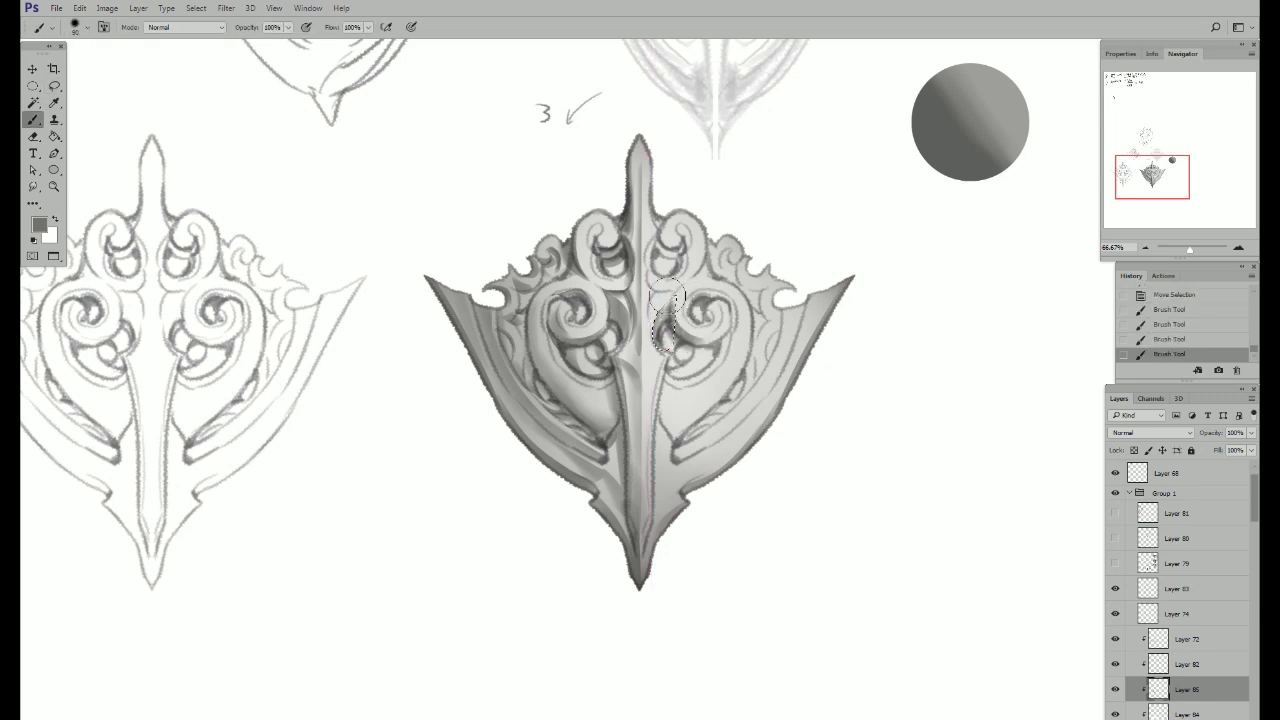
{"action": "key", "text": "l"}
{"action": "key", "text": "ctrl+d"}
Step: Shade a lassoed area by the right scroll, adjust brush size, and add a small stroke
{"action": "mouse_move", "coordinate": [678, 348]}
{"action": "left_mouse_down"}
{"action": "mouse_move", "coordinate": [670, 300]}
{"action": "mouse_move", "coordinate": [660, 335]}
{"action": "mouse_move", "coordinate": [668, 298]}
{"action": "mouse_move", "coordinate": [660, 345]}
{"action": "left_mouse_up"}
{"action": "key", "text": "b"}
{"action": "left_click", "coordinate": [668, 298], "text": "alt"}
{"action": "left_click_drag", "start_coordinate": [672, 295], "coordinate": [662, 340]}
{"action": "key", "text": "l"}
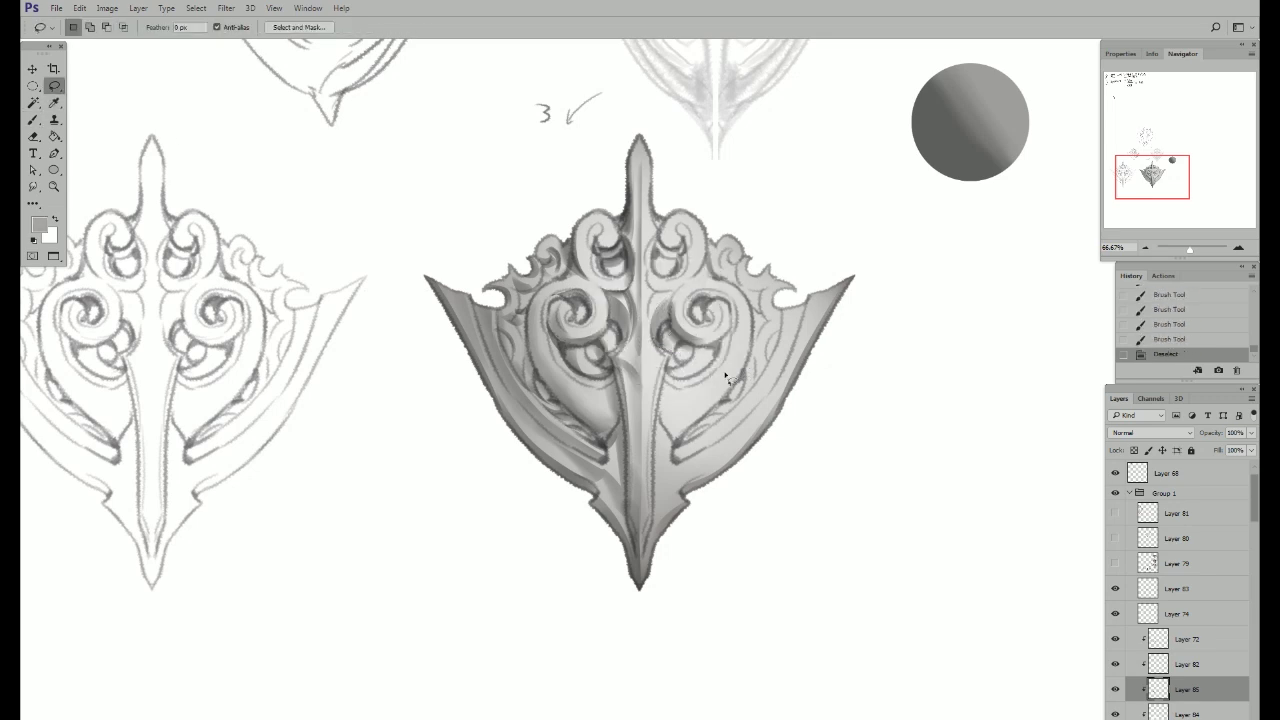
{"action": "key", "text": "b"}
{"action": "right_click", "coordinate": [722, 372]}
{"action": "left_click_drag", "start_coordinate": [714, 390], "coordinate": [720, 328]}
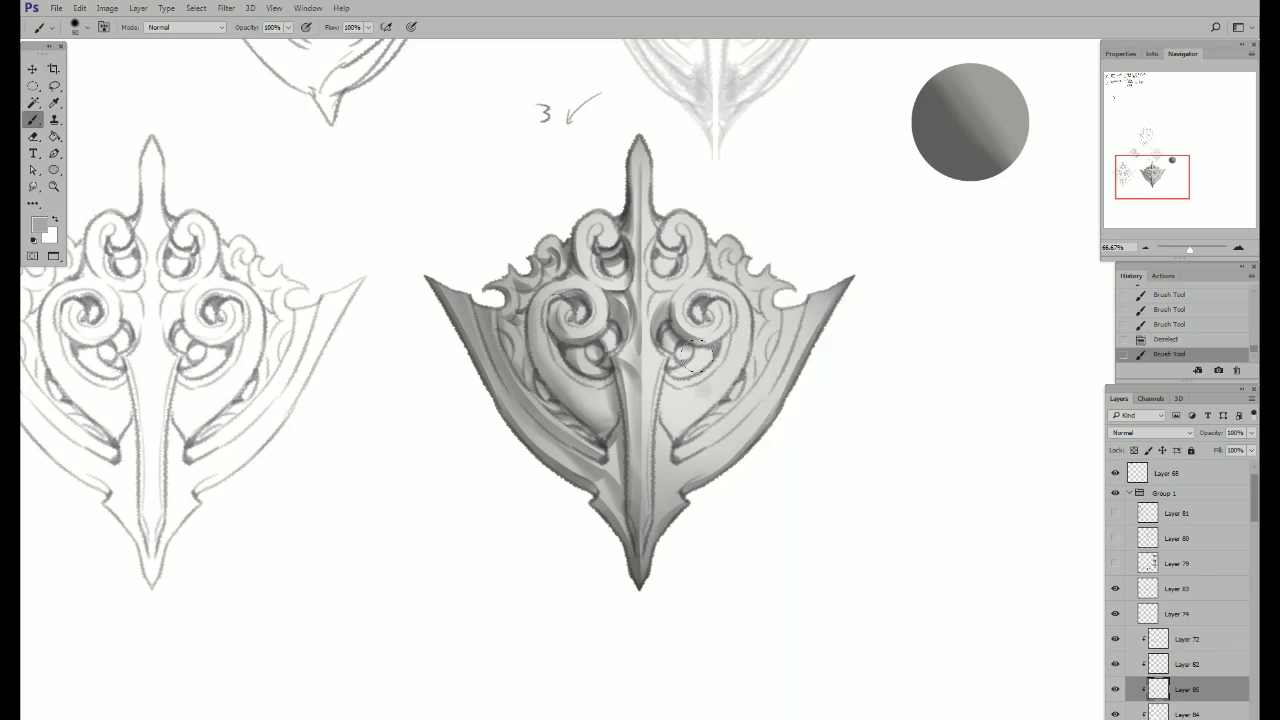
Step: Undo the last stroke, repaint shading around the right scroll, and sample a grey
{"action": "key", "text": "ctrl+z"}
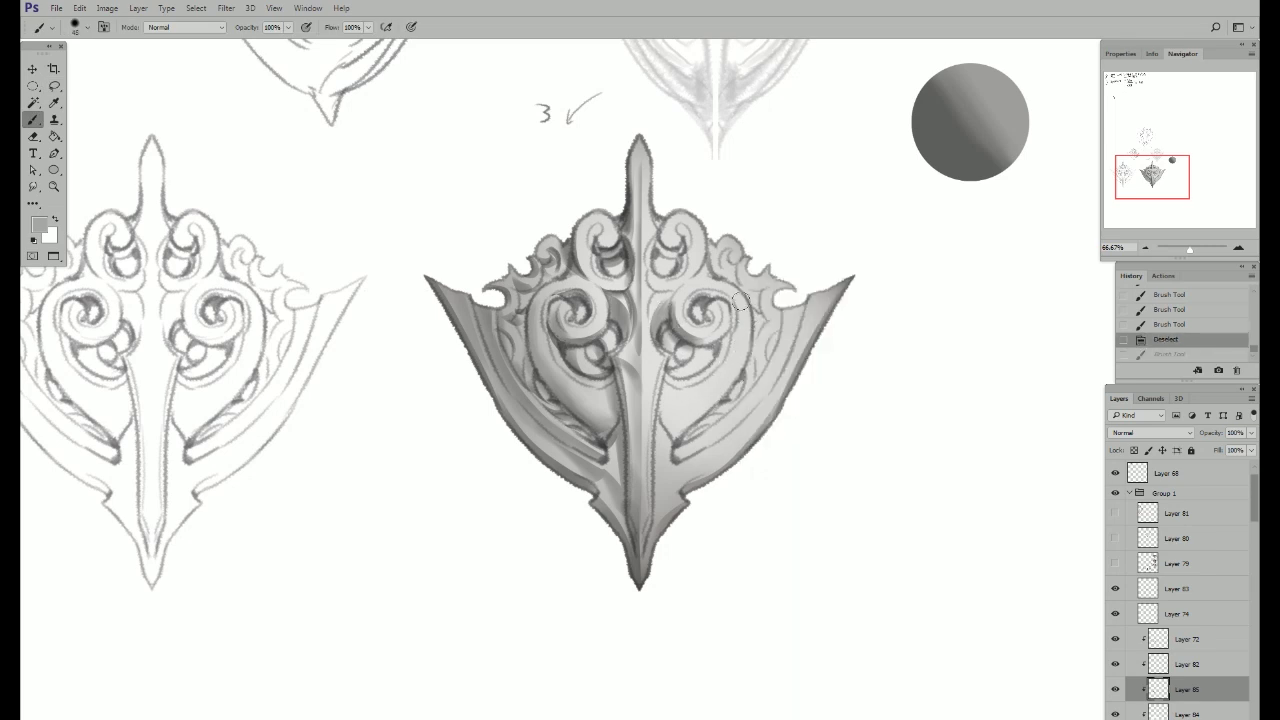
{"action": "mouse_move", "coordinate": [740, 302]}
{"action": "left_mouse_down"}
{"action": "mouse_move", "coordinate": [748, 350]}
{"action": "mouse_move", "coordinate": [729, 383]}
{"action": "left_mouse_up"}
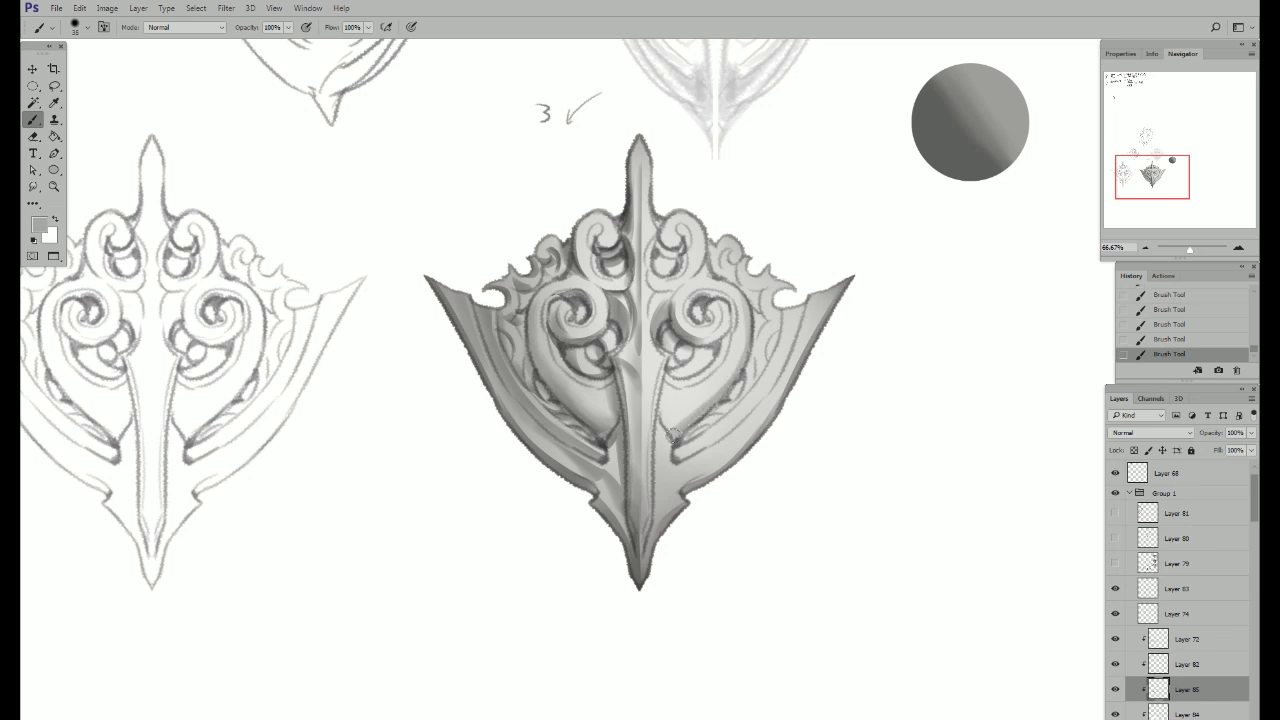
{"action": "key", "text": "i"}
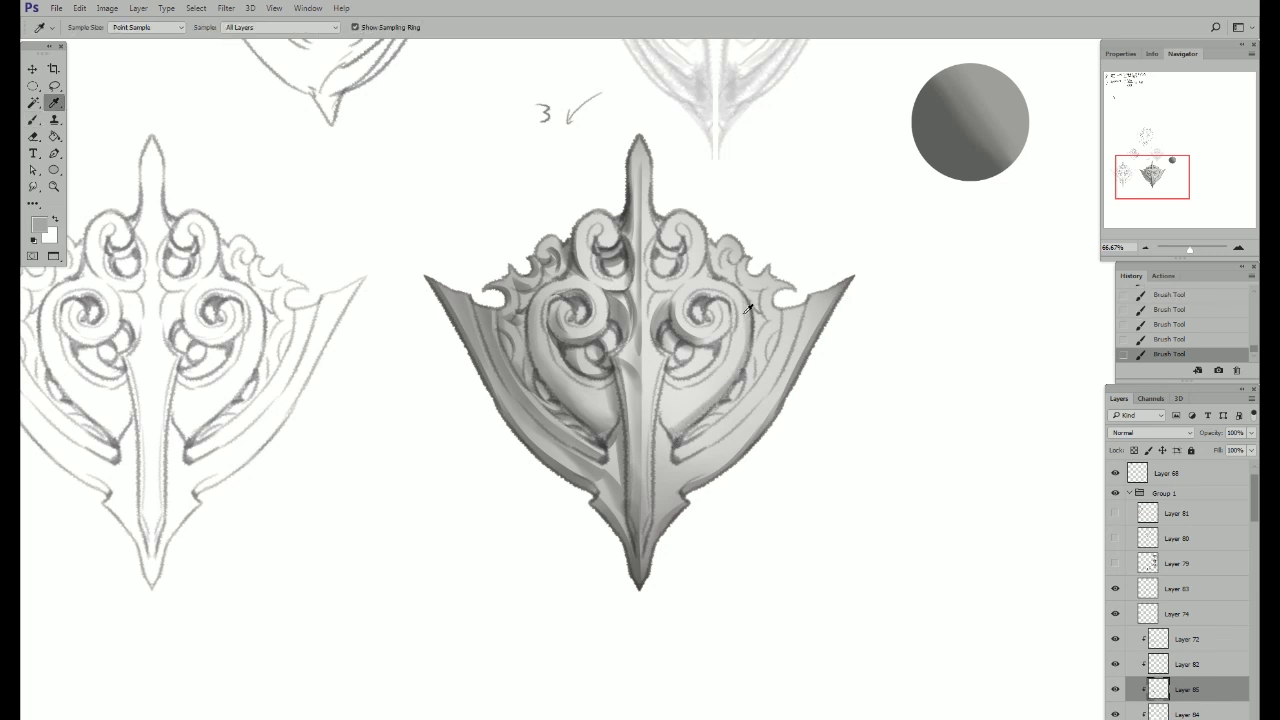
{"action": "left_click", "coordinate": [747, 309]}
{"action": "key", "text": "b"}
Step: Sample a series of progressively darker greys from the right wing
{"action": "left_click", "coordinate": [737, 366], "text": "alt"}
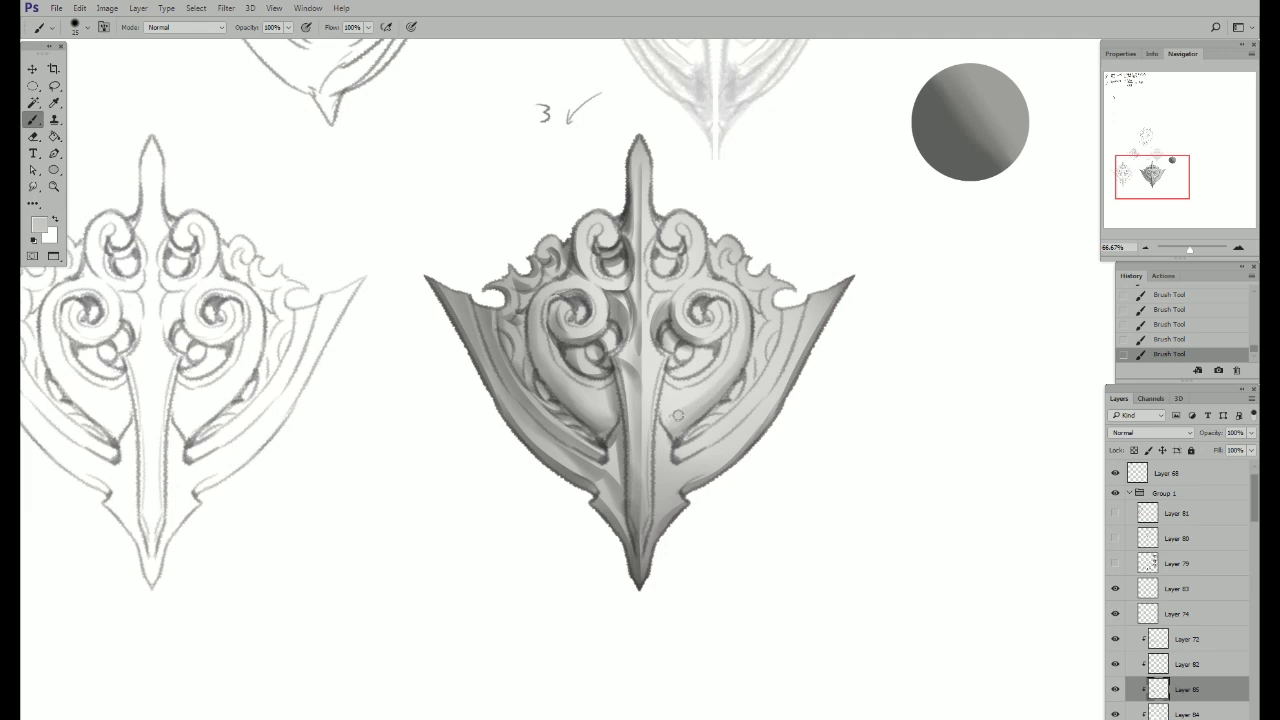
{"action": "left_click", "coordinate": [730, 370], "text": "alt"}
{"action": "left_click", "coordinate": [726, 378], "text": "alt"}
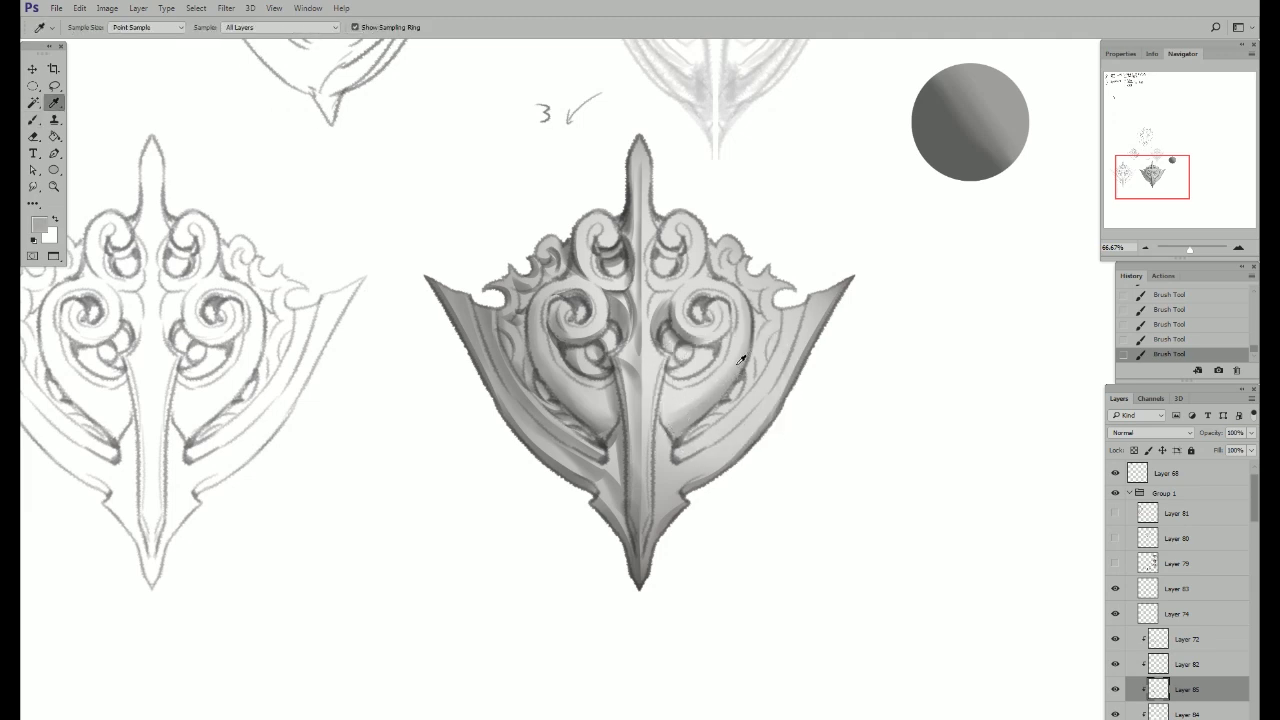
{"action": "left_click", "coordinate": [688, 404], "text": "alt"}
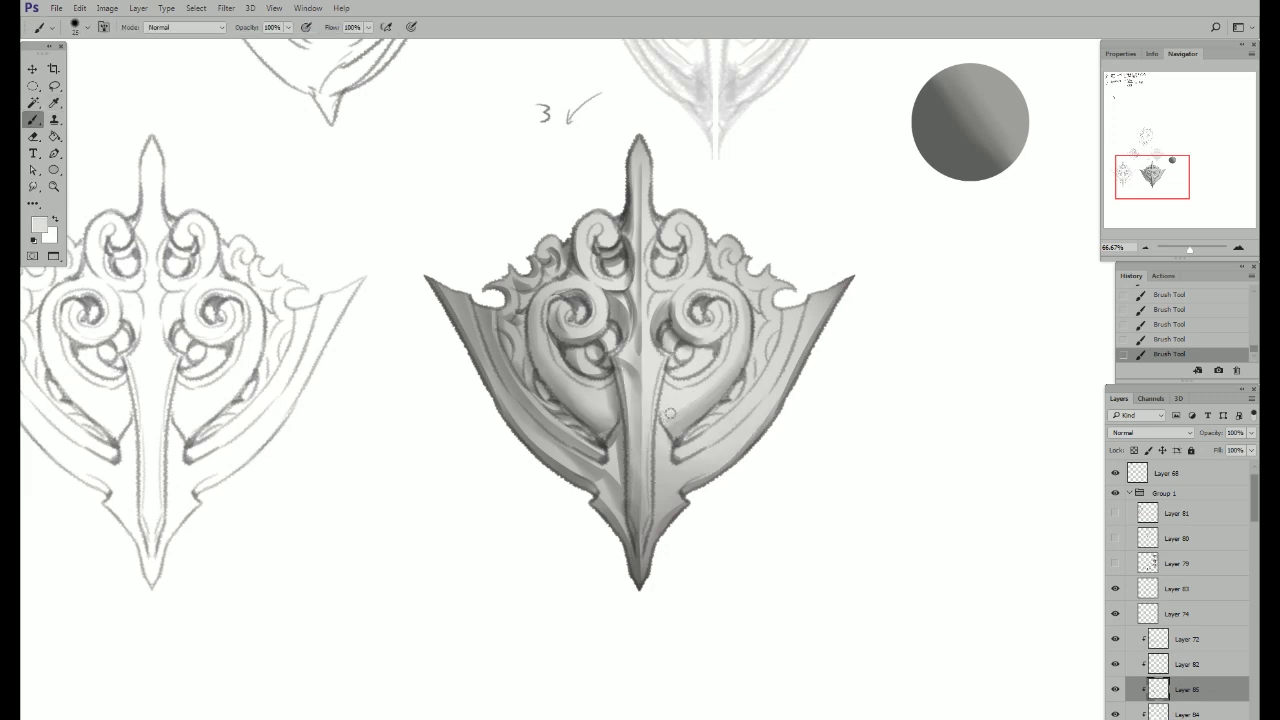
{"action": "left_click", "coordinate": [690, 405], "text": "alt"}
Step: Lasso the right wing's inner band, reposition the selection, then deselect
{"action": "key", "text": "l"}
{"action": "left_click_drag", "start_coordinate": [700, 440], "coordinate": [698, 436]}
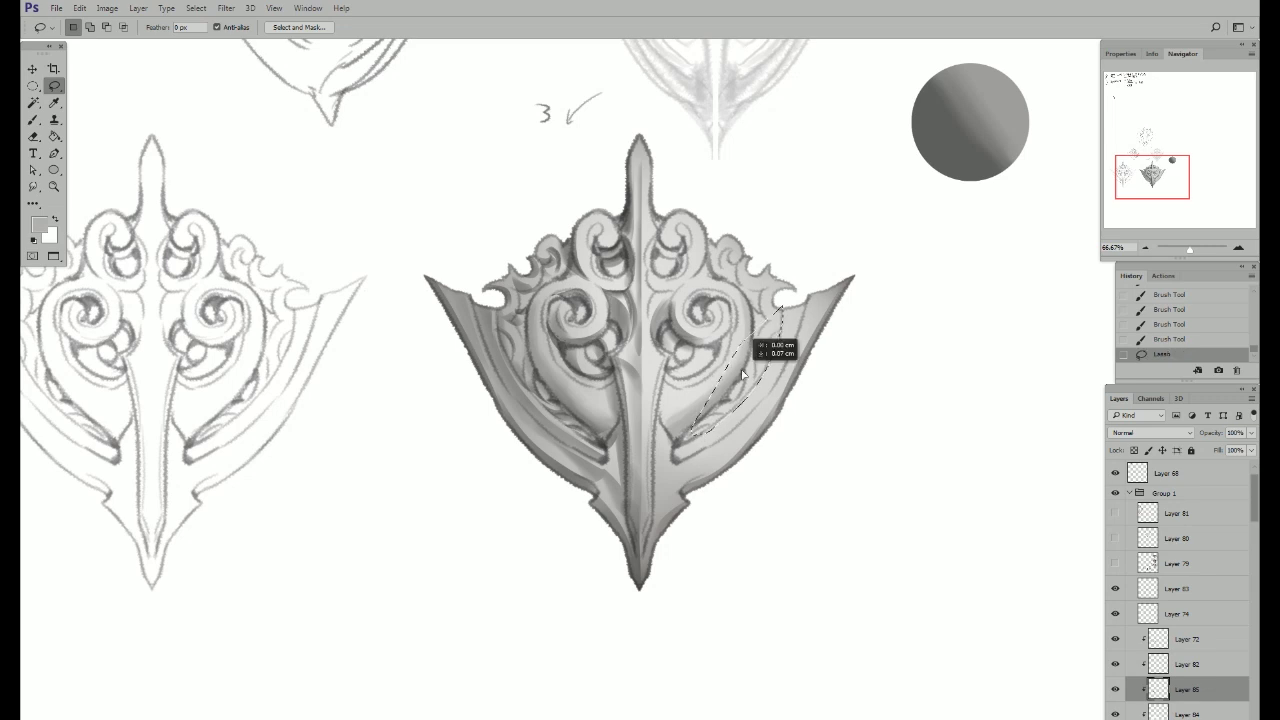
{"action": "mouse_move", "coordinate": [740, 372]}
{"action": "left_mouse_down"}
{"action": "mouse_move", "coordinate": [745, 336]}
{"action": "mouse_move", "coordinate": [764, 378]}
{"action": "mouse_move", "coordinate": [668, 455]}
{"action": "left_mouse_up"}
{"action": "key", "text": "b"}
{"action": "key", "text": "ctrl+d"}
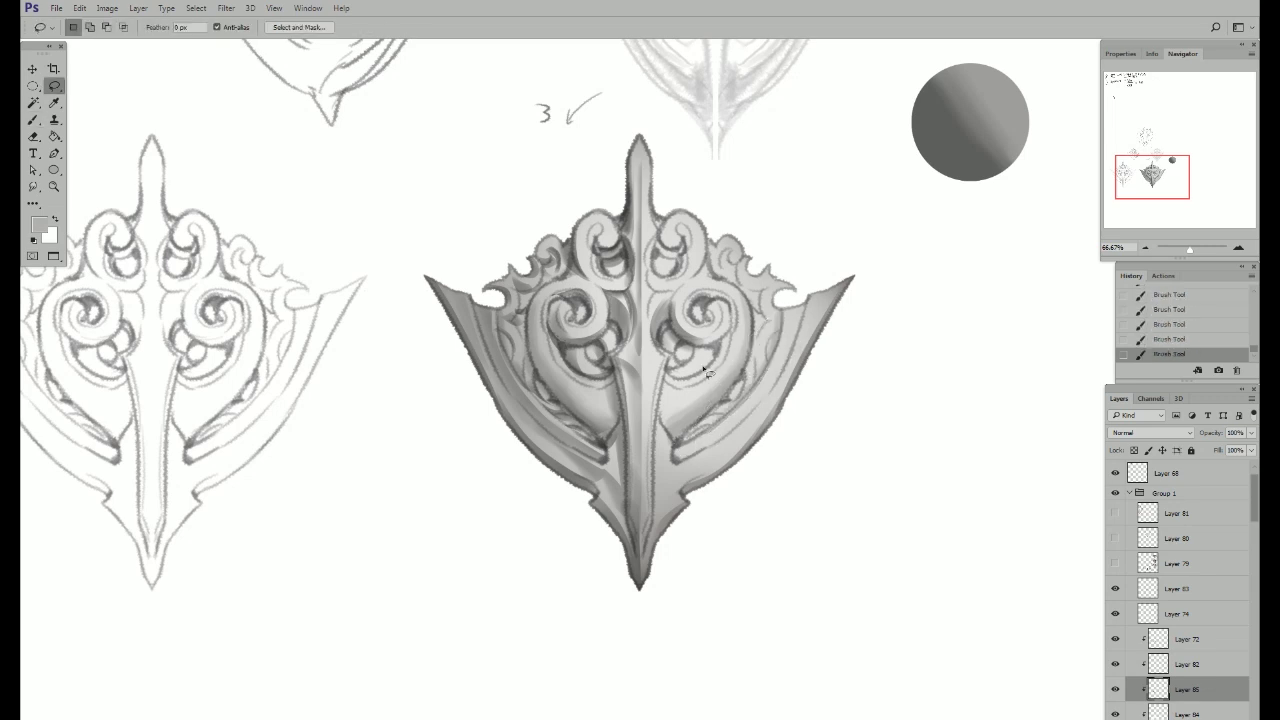
Step: Sample greys and paint shading onto the right wing
{"action": "key", "text": "alt"}
{"action": "left_click", "coordinate": [692, 398], "text": "alt"}
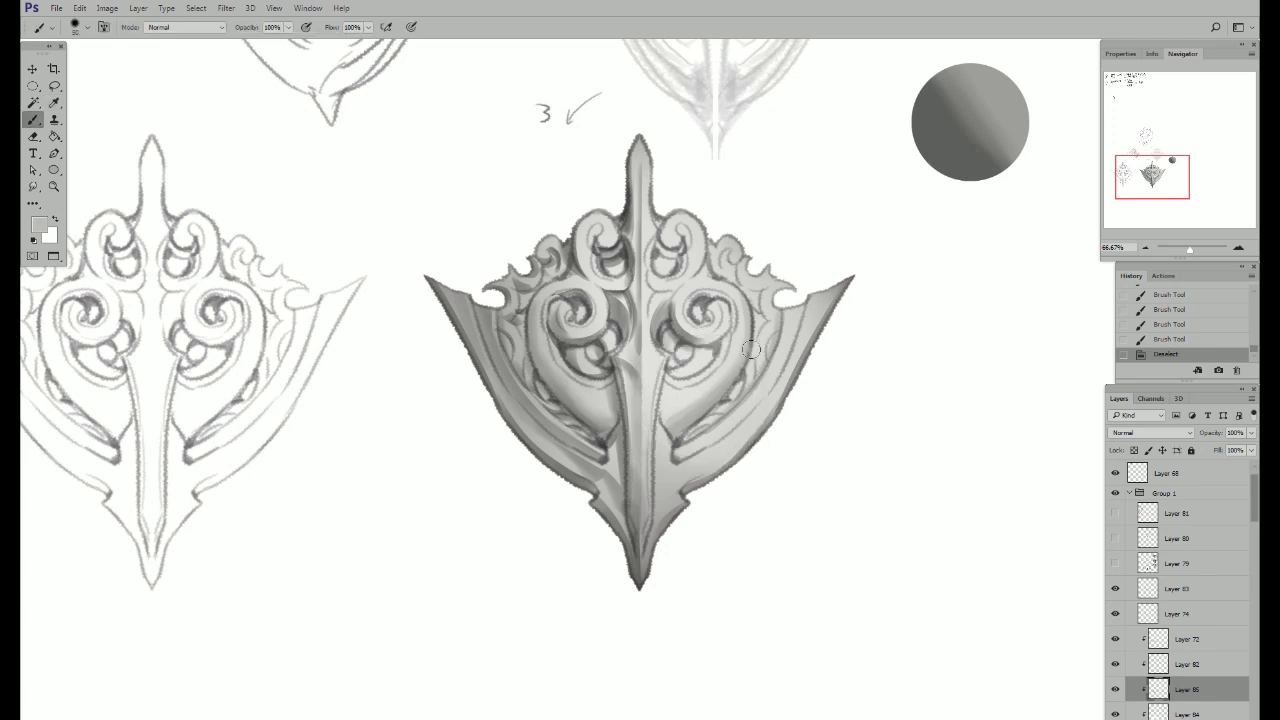
{"action": "left_click", "coordinate": [744, 352], "text": "alt"}
{"action": "left_click_drag", "start_coordinate": [744, 356], "coordinate": [748, 377]}
{"action": "left_click", "coordinate": [724, 398], "text": "alt"}
{"action": "left_click", "coordinate": [722, 400], "text": "alt"}
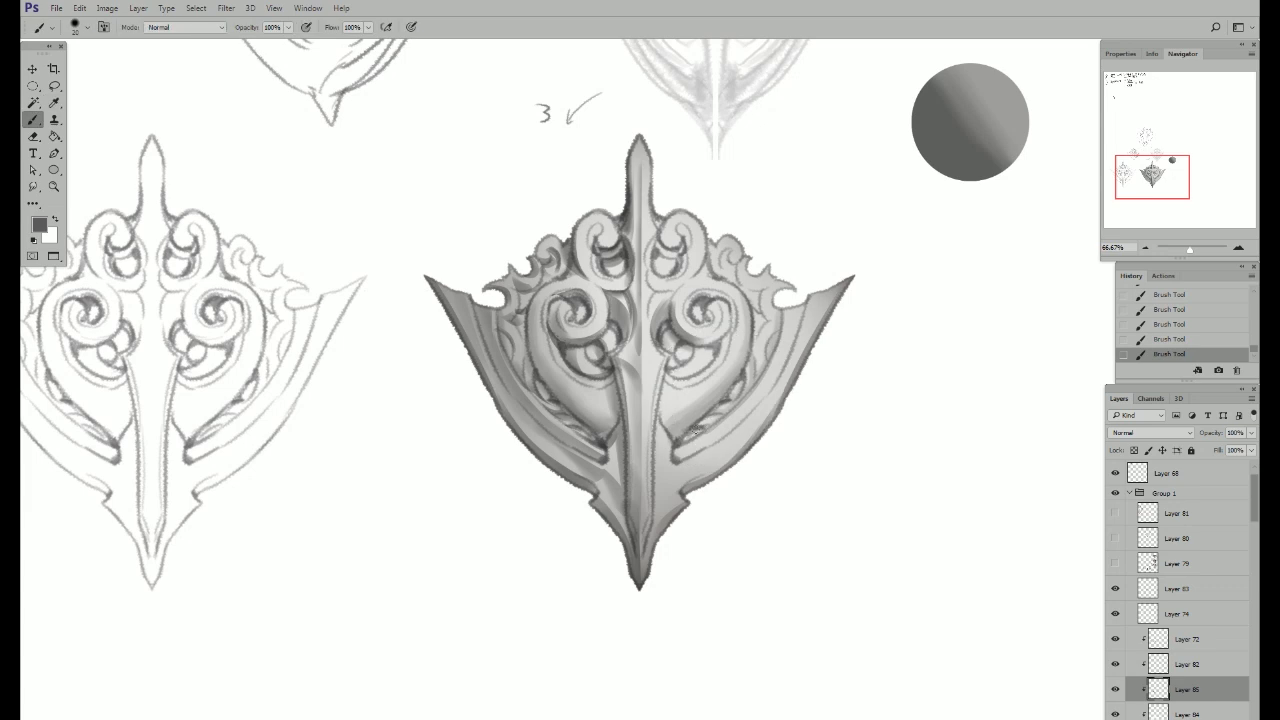
Step: Lasso the shield's right side and brush darker strokes along its edge
{"action": "key", "text": "l"}
{"action": "mouse_move", "coordinate": [718, 430]}
{"action": "left_mouse_down"}
{"action": "mouse_move", "coordinate": [685, 470]}
{"action": "mouse_move", "coordinate": [715, 435]}
{"action": "left_mouse_up"}
{"action": "key", "text": "b"}
{"action": "left_click", "coordinate": [735, 415], "text": "alt"}
{"action": "key", "text": "ctrl+d"}
{"action": "left_click_drag", "start_coordinate": [765, 390], "coordinate": [690, 470]}
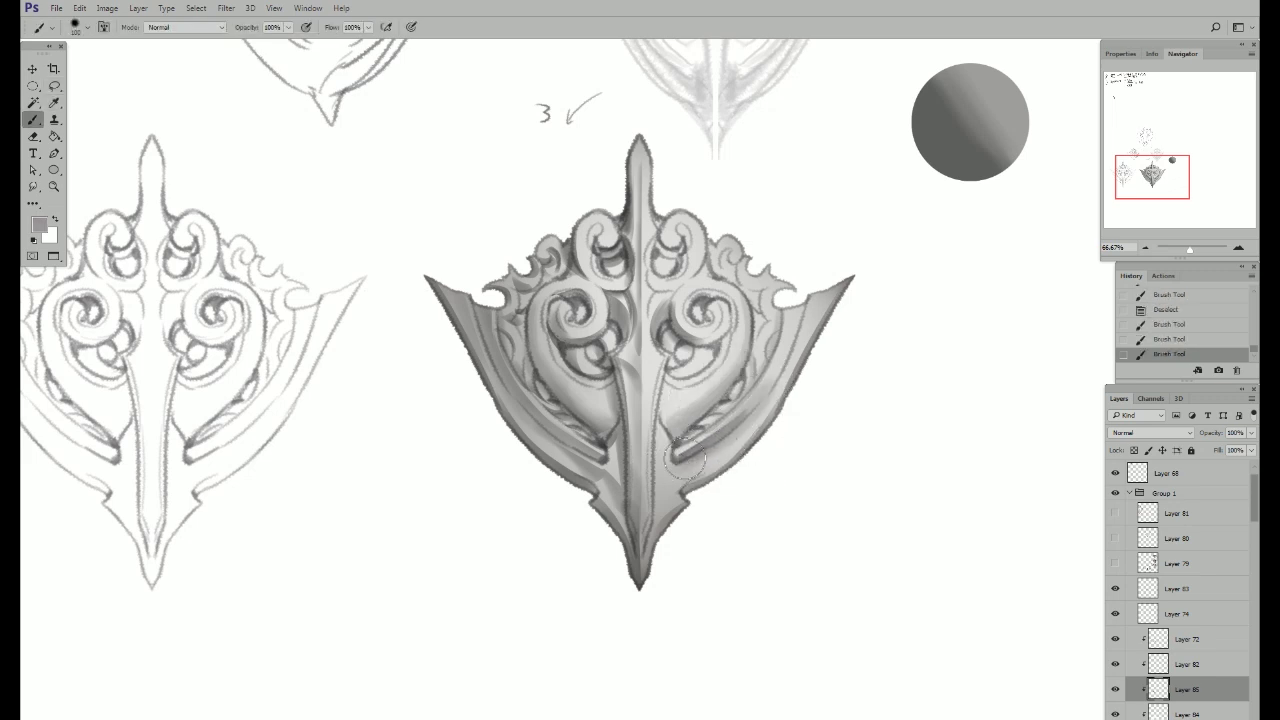
Step: Paint lighter highlight strokes on the right side using sampled greys
{"action": "left_click", "coordinate": [782, 370], "text": "alt"}
{"action": "left_click_drag", "start_coordinate": [765, 390], "coordinate": [725, 435]}
{"action": "left_click", "coordinate": [775, 375], "text": "alt"}
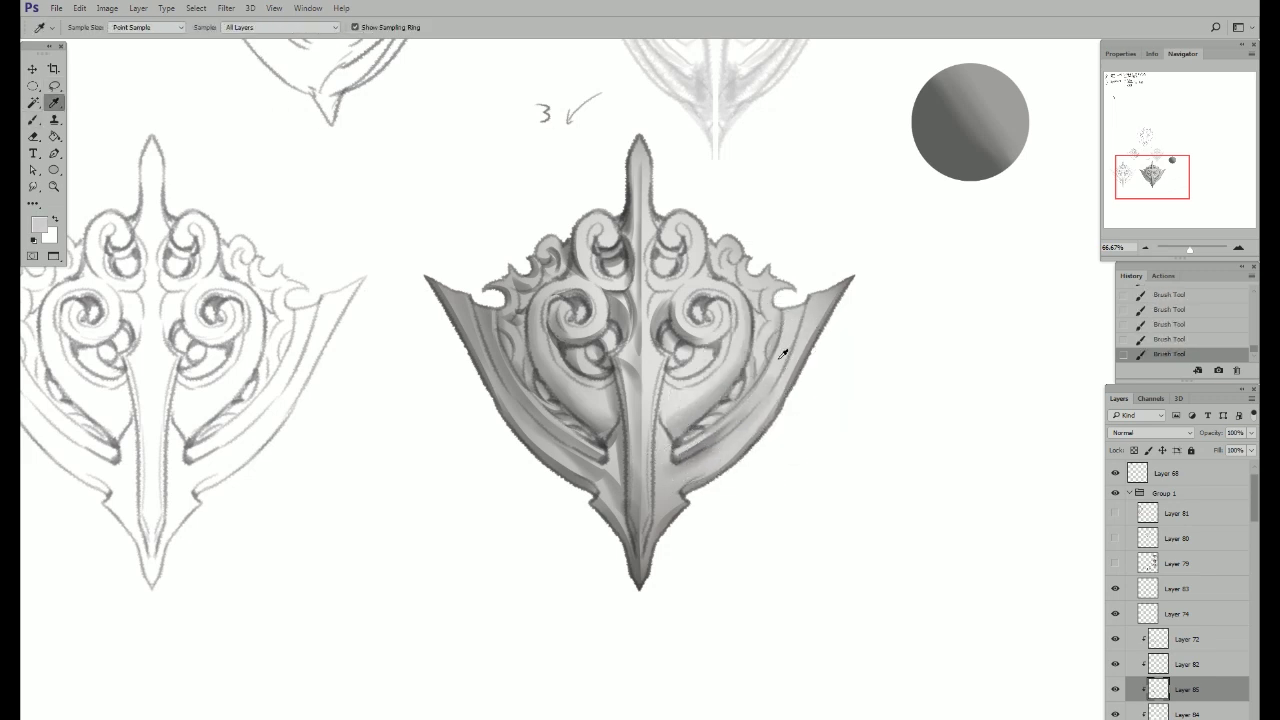
{"action": "left_click", "coordinate": [758, 388], "text": "alt"}
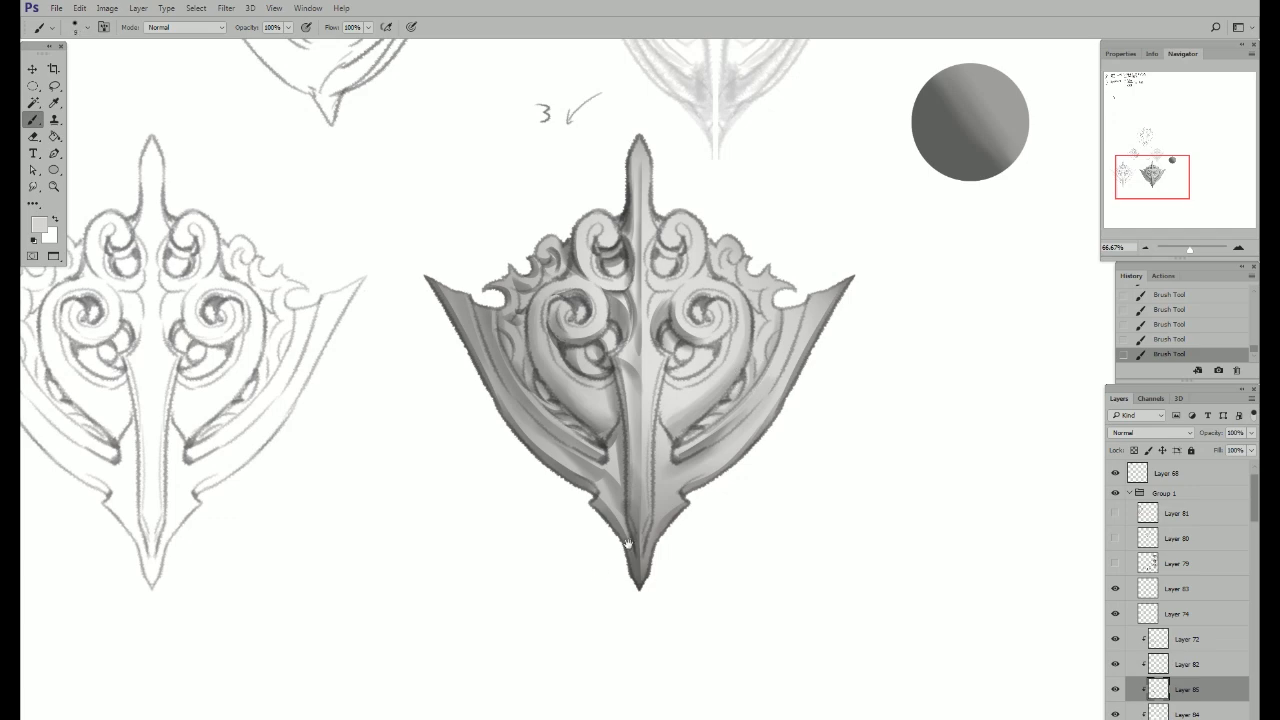
Step: Zoom in, darken the lower curved band with a shadow stroke, and adjust brush size
{"action": "scroll", "coordinate": [630, 520], "scroll_direction": "up", "scroll_amount": 1}
{"action": "scroll", "coordinate": [700, 463], "scroll_direction": "up", "scroll_amount": 1}
{"action": "scroll", "coordinate": [703, 459], "scroll_direction": "up", "scroll_amount": 1}
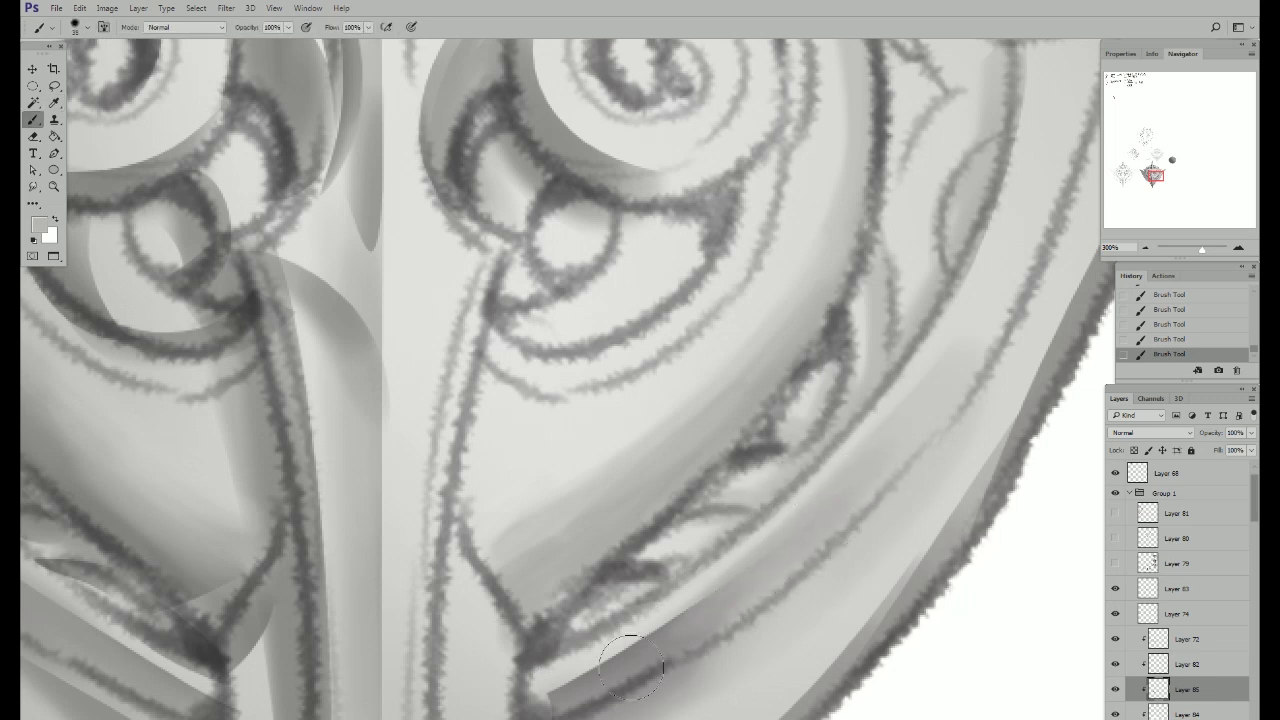
{"action": "left_click_drag", "start_coordinate": [770, 592], "coordinate": [584, 695]}
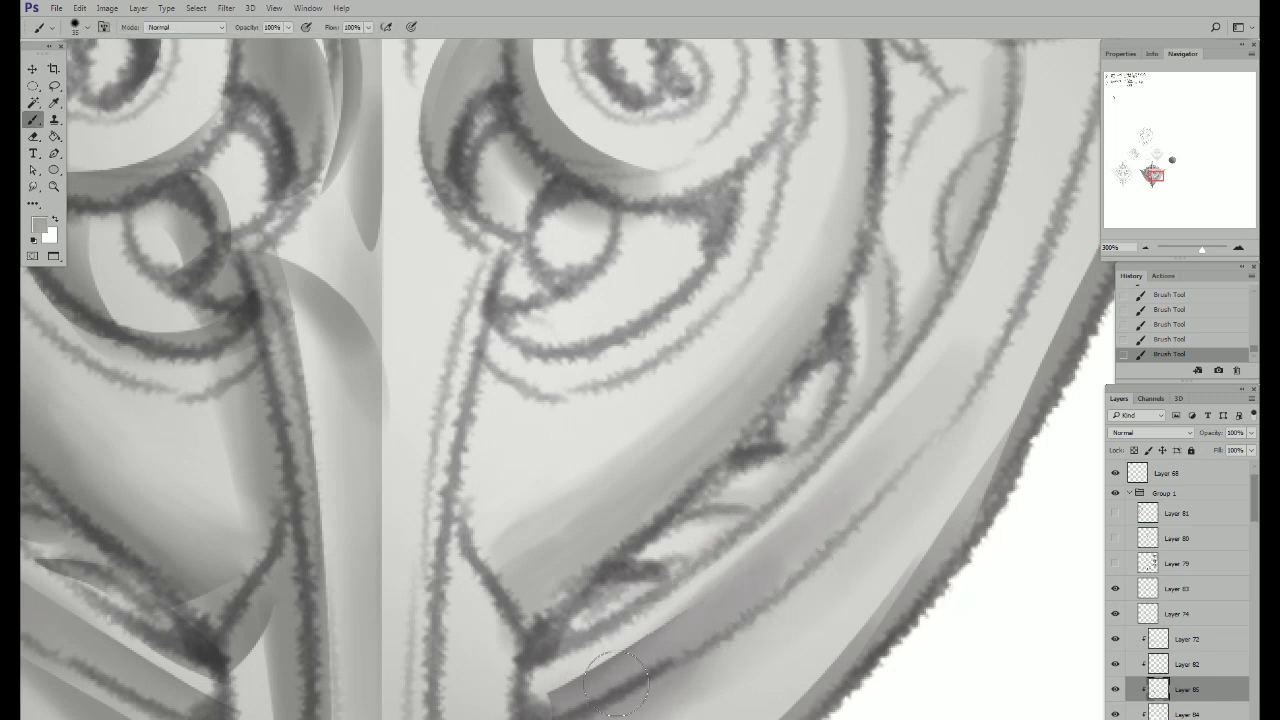
{"action": "right_click", "coordinate": [846, 466]}
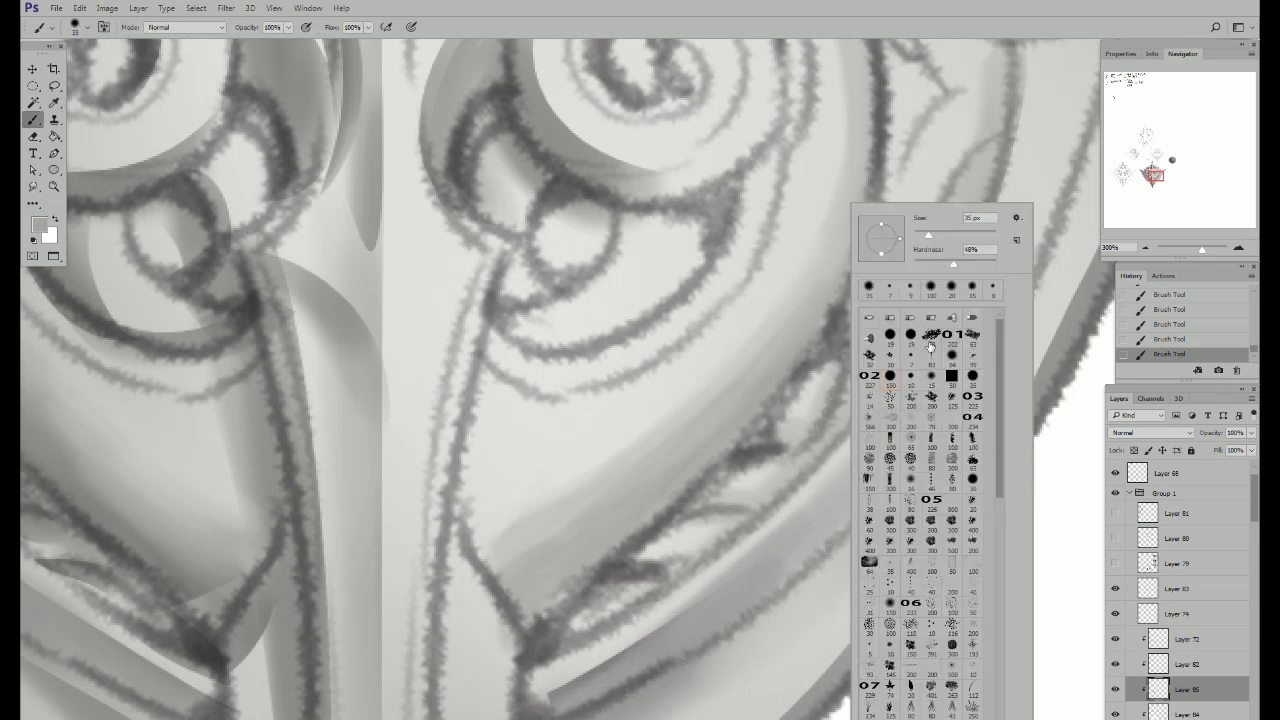
{"action": "key", "text": "Return"}
Step: Paint light highlights and a darker stroke along the right-hand rim band
{"action": "left_click_drag", "start_coordinate": [752, 251], "coordinate": [702, 269]}
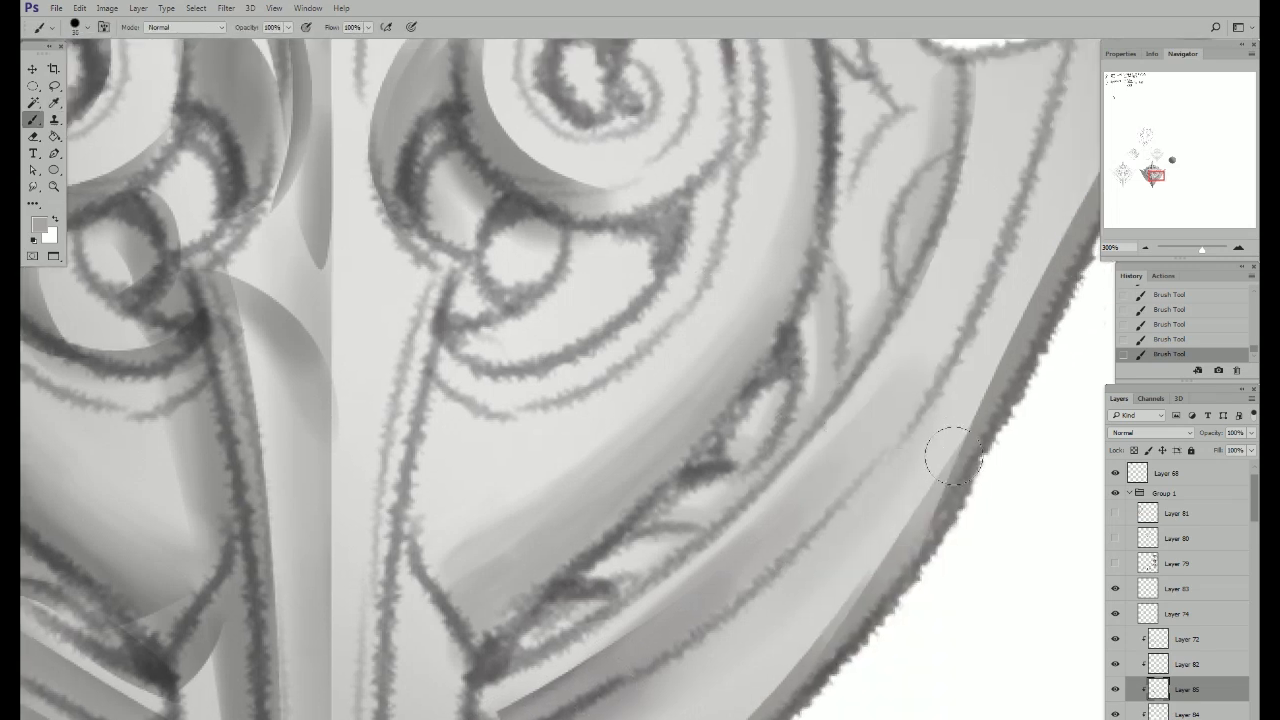
{"action": "left_click", "coordinate": [975, 385], "text": "alt"}
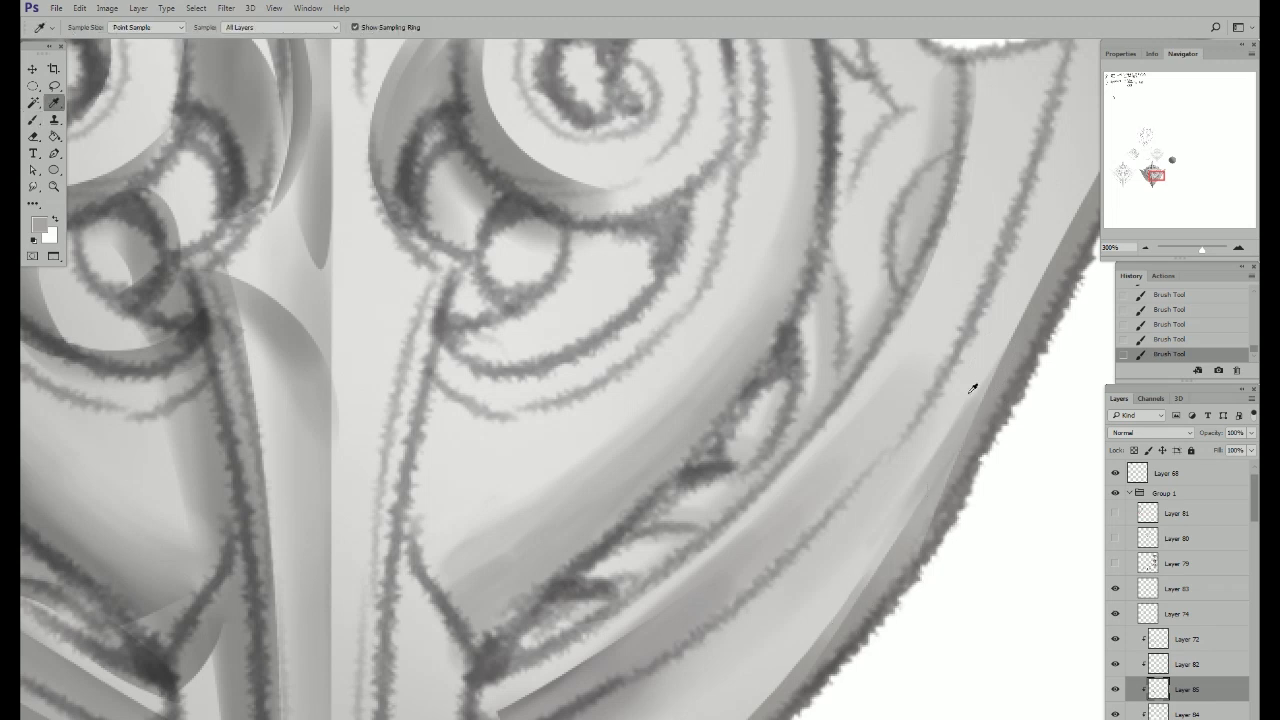
{"action": "left_click_drag", "start_coordinate": [968, 395], "coordinate": [838, 587]}
{"action": "left_click", "coordinate": [969, 406], "text": "alt"}
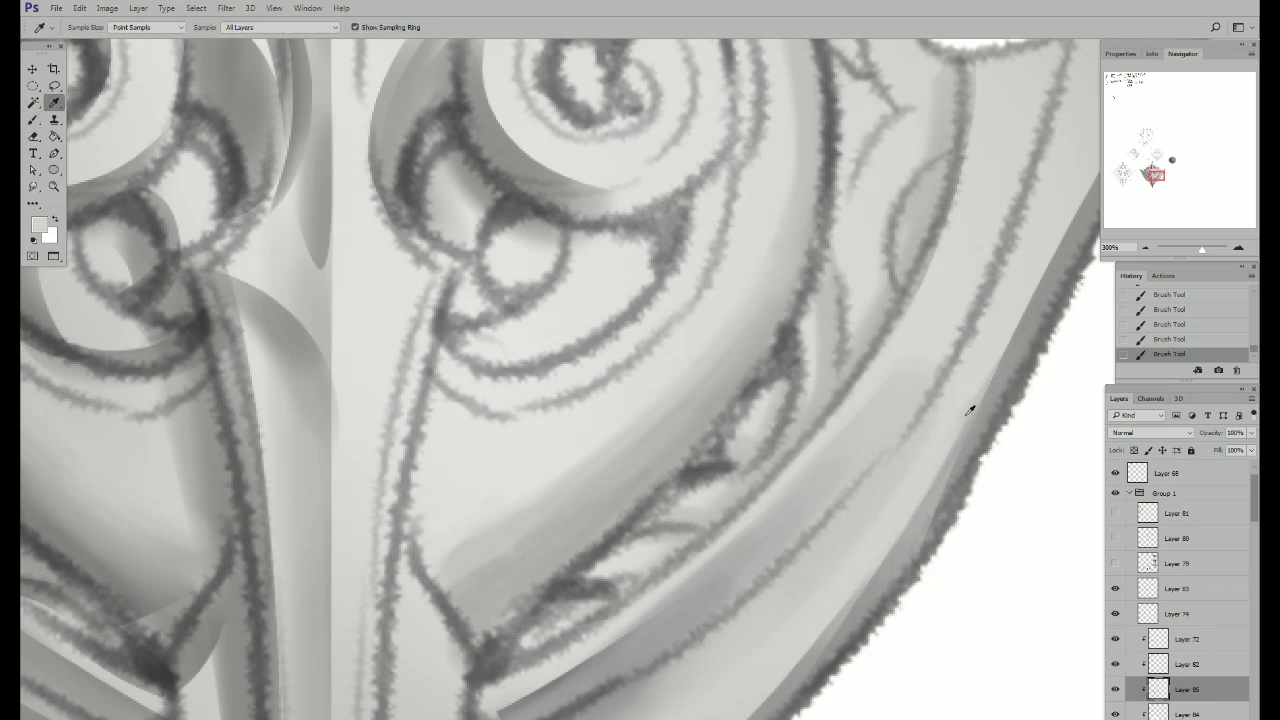
{"action": "left_click_drag", "start_coordinate": [969, 406], "coordinate": [808, 634]}
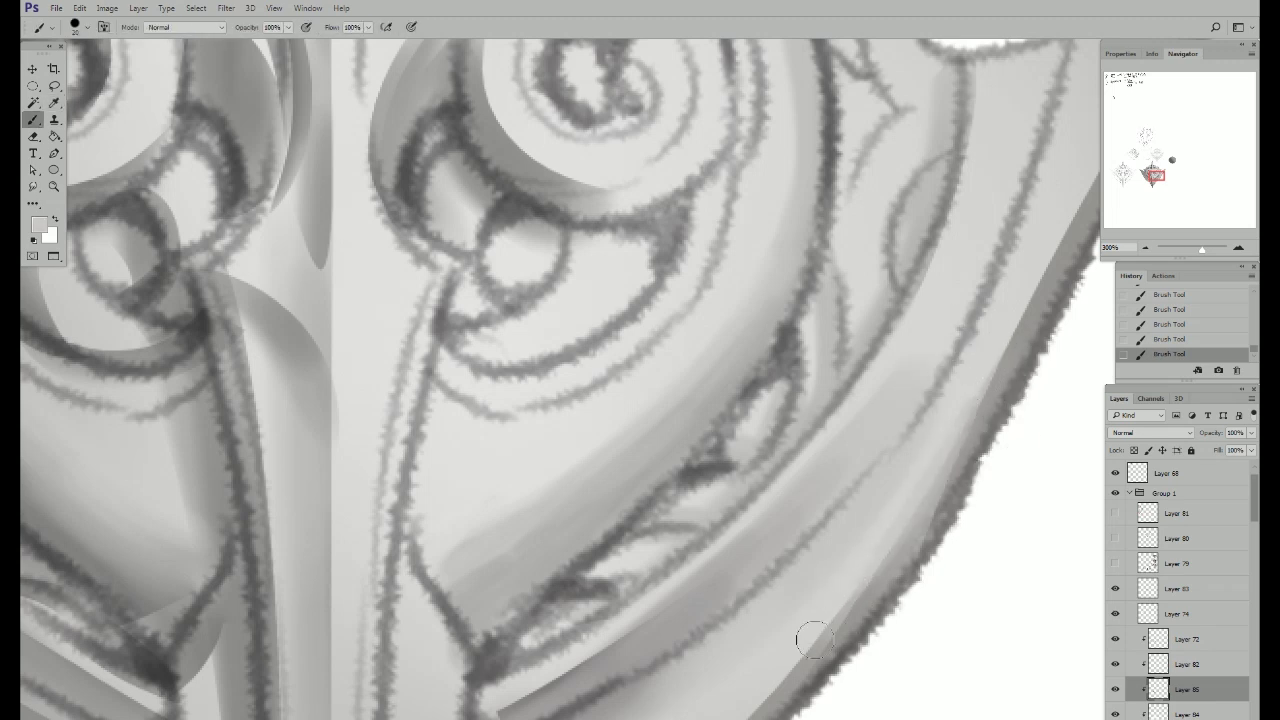
{"action": "left_click", "coordinate": [950, 492], "text": "alt"}
{"action": "mouse_move", "coordinate": [966, 430]}
{"action": "left_mouse_down"}
{"action": "mouse_move", "coordinate": [789, 707]}
{"action": "mouse_move", "coordinate": [868, 615]}
{"action": "left_mouse_up"}
Step: Sample lighter and darker greys along the lower rim band
{"action": "left_click", "coordinate": [920, 514], "text": "alt"}
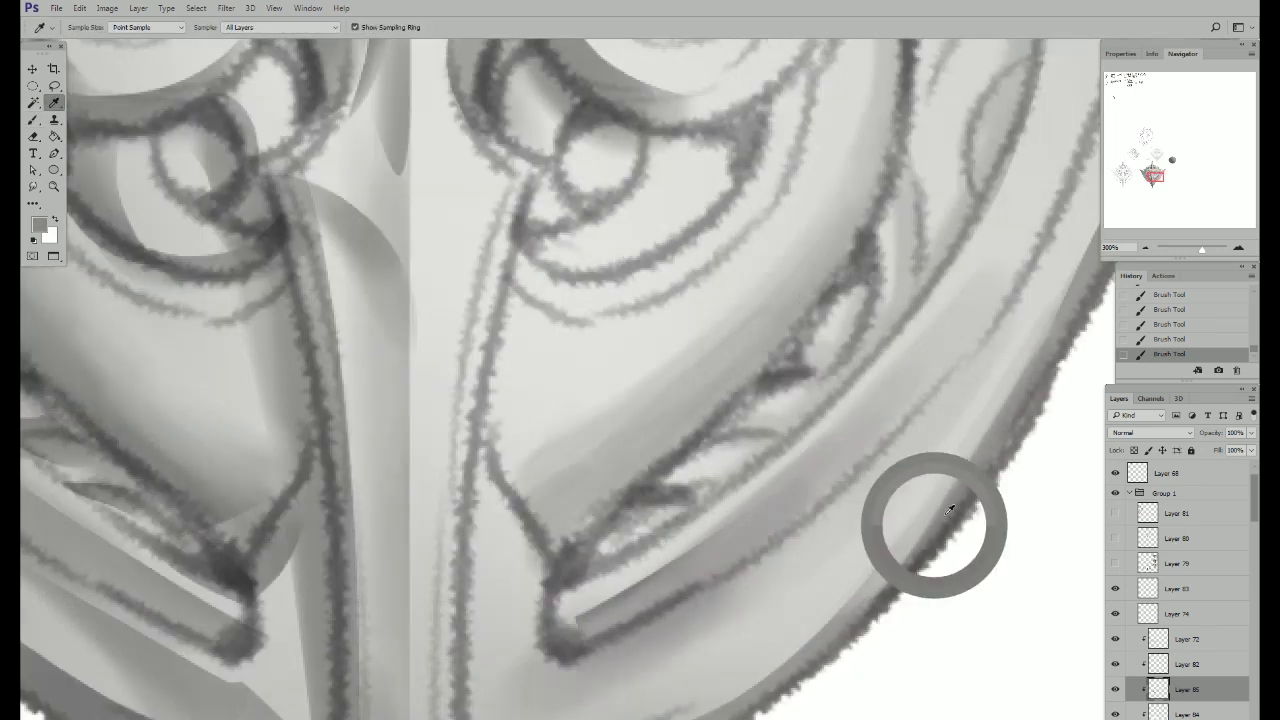
{"action": "left_click", "coordinate": [928, 511], "text": "alt"}
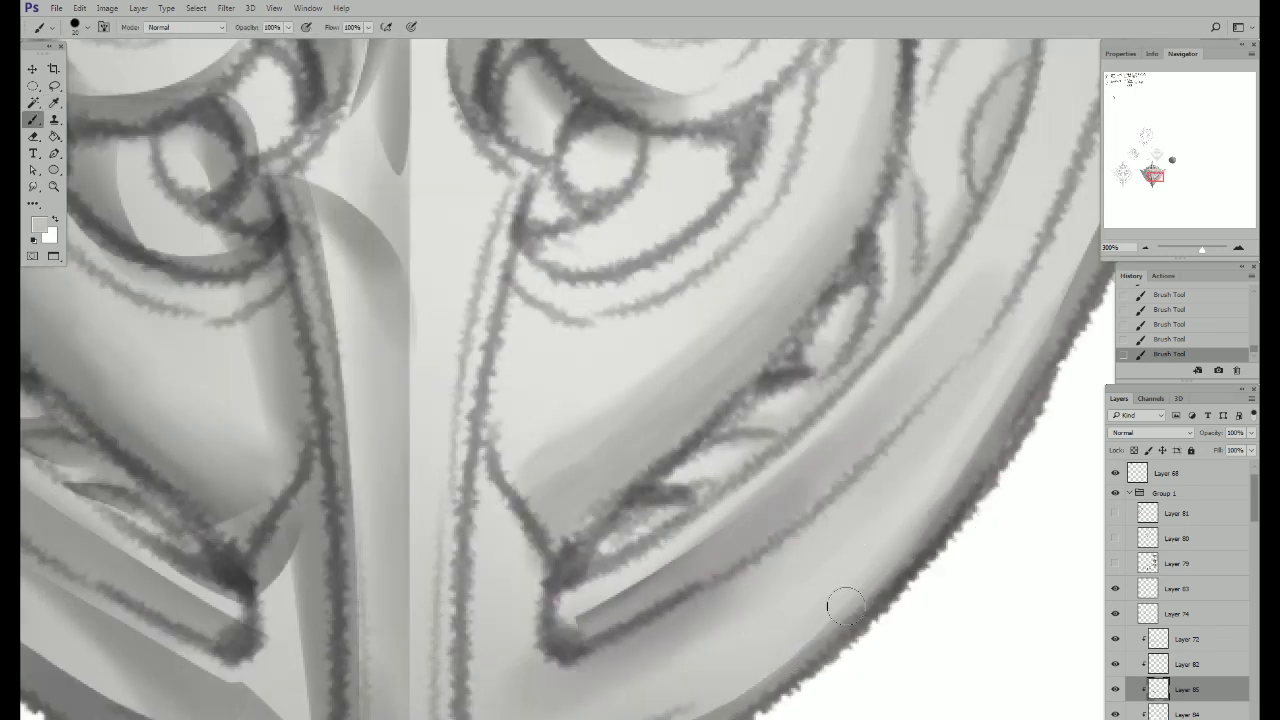
{"action": "left_click", "coordinate": [803, 650], "text": "alt"}
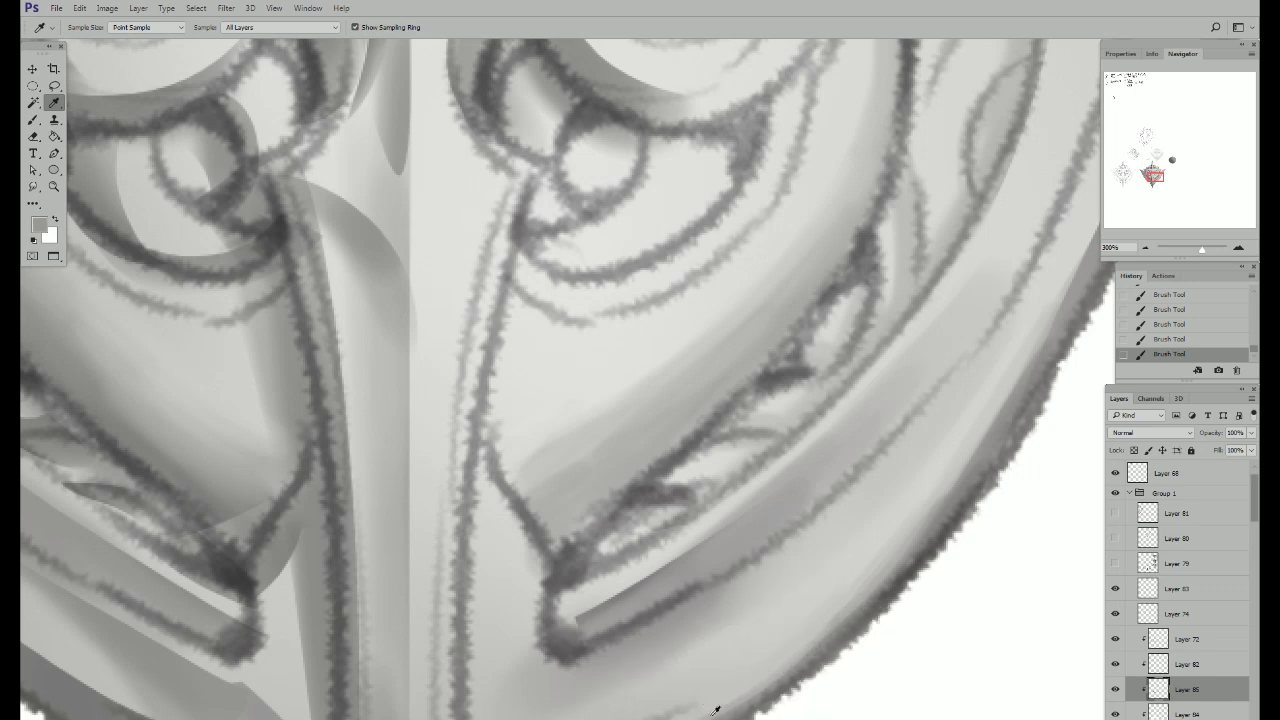
{"action": "left_click", "coordinate": [840, 612], "text": "alt"}
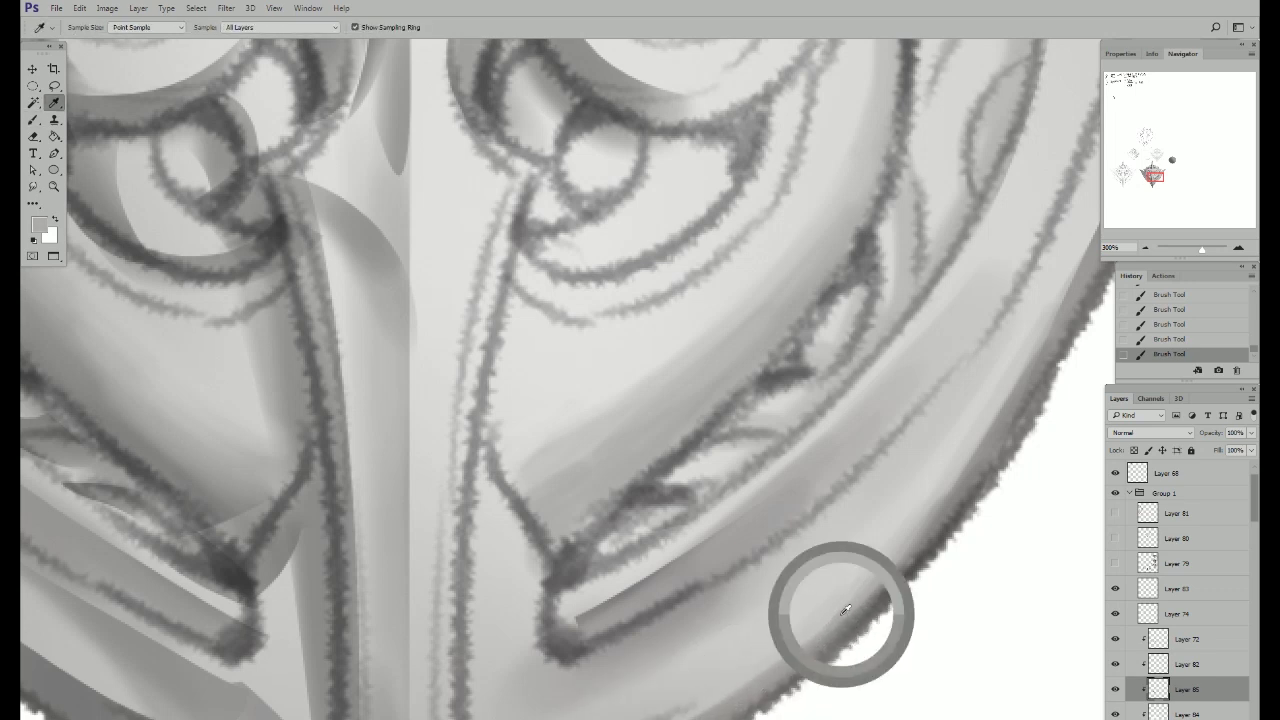
{"action": "left_click", "coordinate": [843, 586], "text": "alt"}
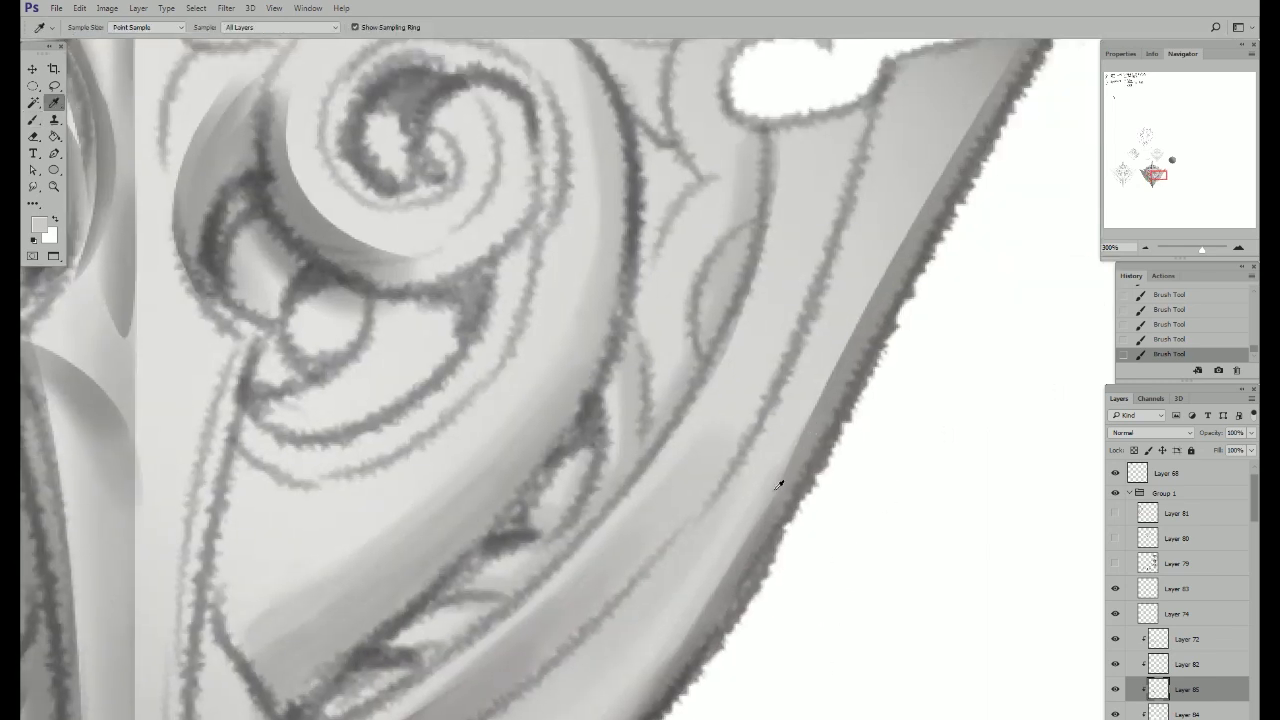
Step: Smooth the dark band along the pointed blade tip with a lighter sampled grey and larger brush
{"action": "left_click", "coordinate": [778, 484], "text": "alt"}
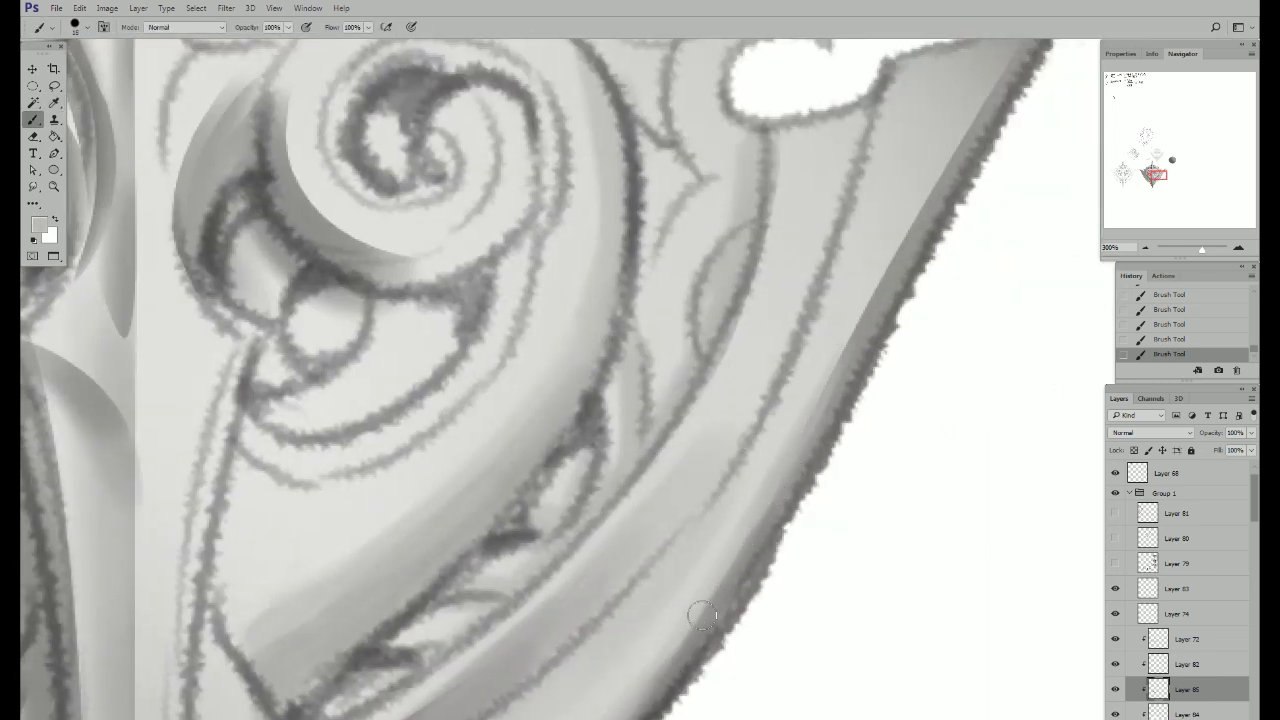
{"action": "left_click", "coordinate": [772, 487], "text": "alt"}
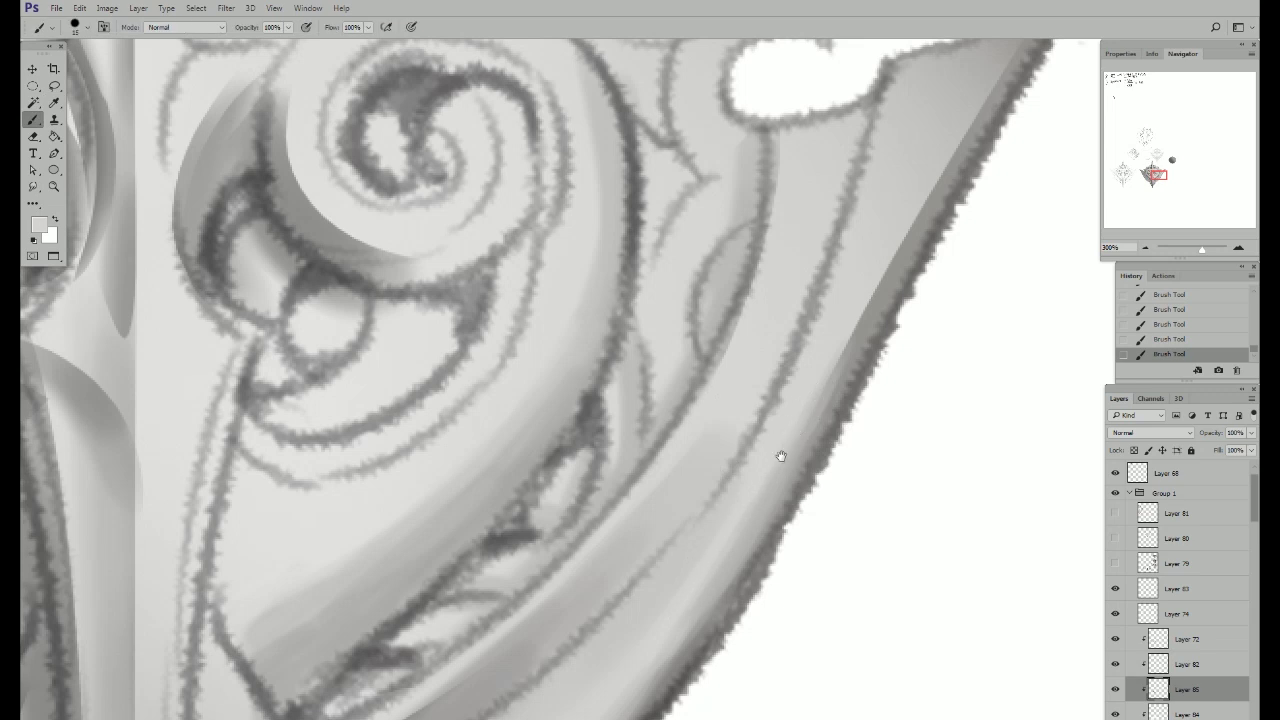
{"action": "left_click_drag", "start_coordinate": [781, 456], "coordinate": [711, 576]}
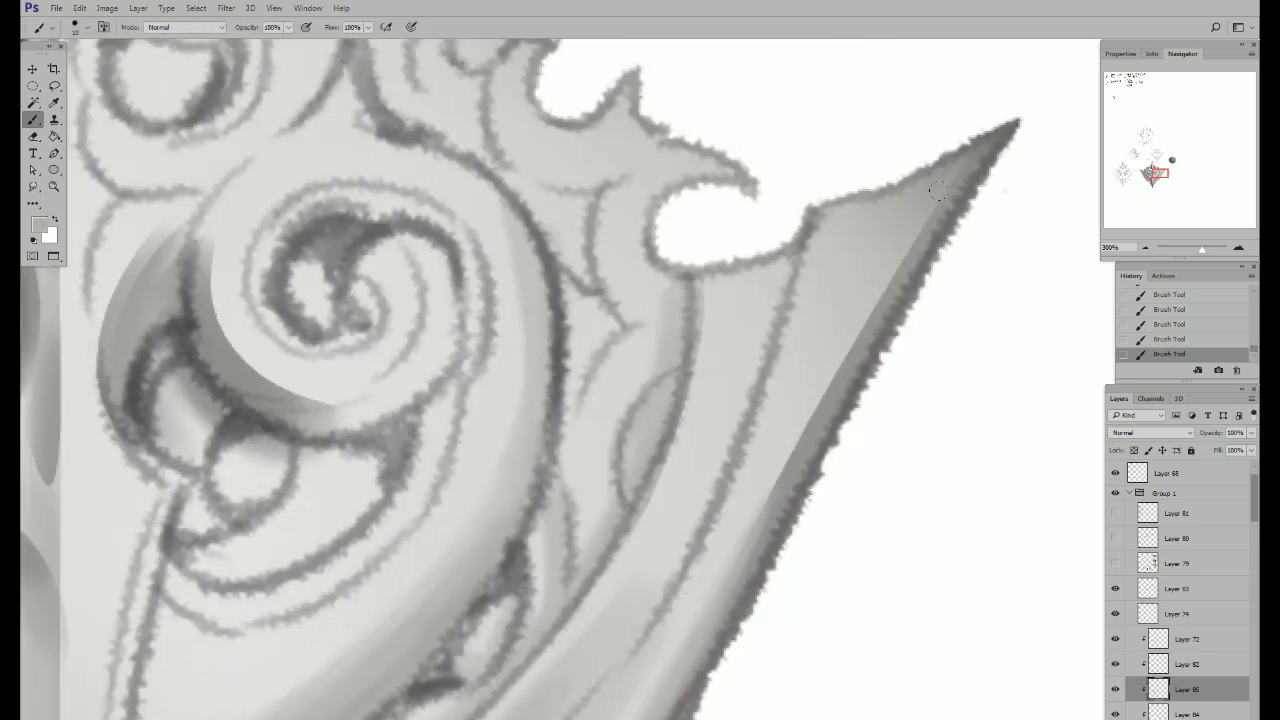
{"action": "left_click", "coordinate": [806, 354], "text": "alt"}
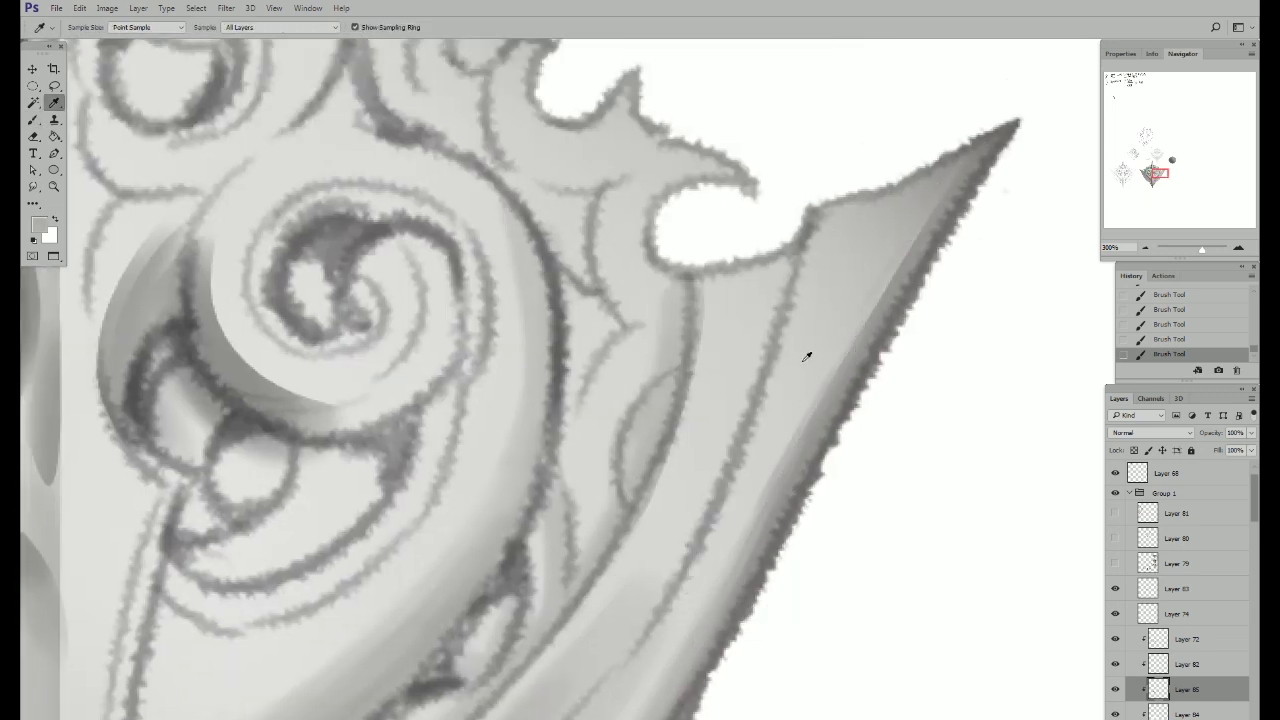
{"action": "key", "text": "bracketright"}
{"action": "key", "text": "bracketright"}
{"action": "mouse_move", "coordinate": [774, 462]}
{"action": "left_mouse_down"}
{"action": "mouse_move", "coordinate": [814, 371]}
{"action": "mouse_move", "coordinate": [711, 580]}
{"action": "left_mouse_up"}
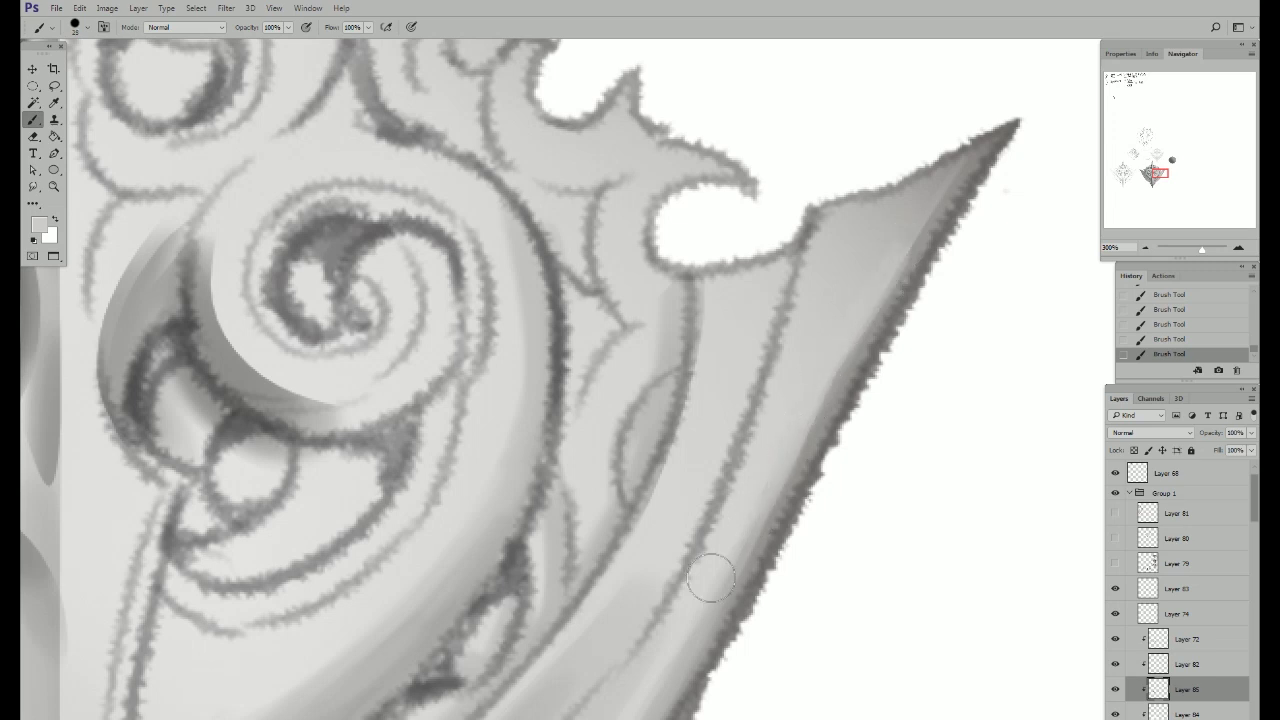
{"action": "mouse_move", "coordinate": [991, 133]}
{"action": "left_mouse_down"}
{"action": "mouse_move", "coordinate": [940, 171]}
{"action": "mouse_move", "coordinate": [834, 183]}
{"action": "mouse_move", "coordinate": [755, 236]}
{"action": "mouse_move", "coordinate": [766, 371]}
{"action": "left_mouse_up"}
Step: Darken a lasso-selected area beside the scroll curl with sampled grey
{"action": "left_click", "coordinate": [779, 410], "text": "alt"}
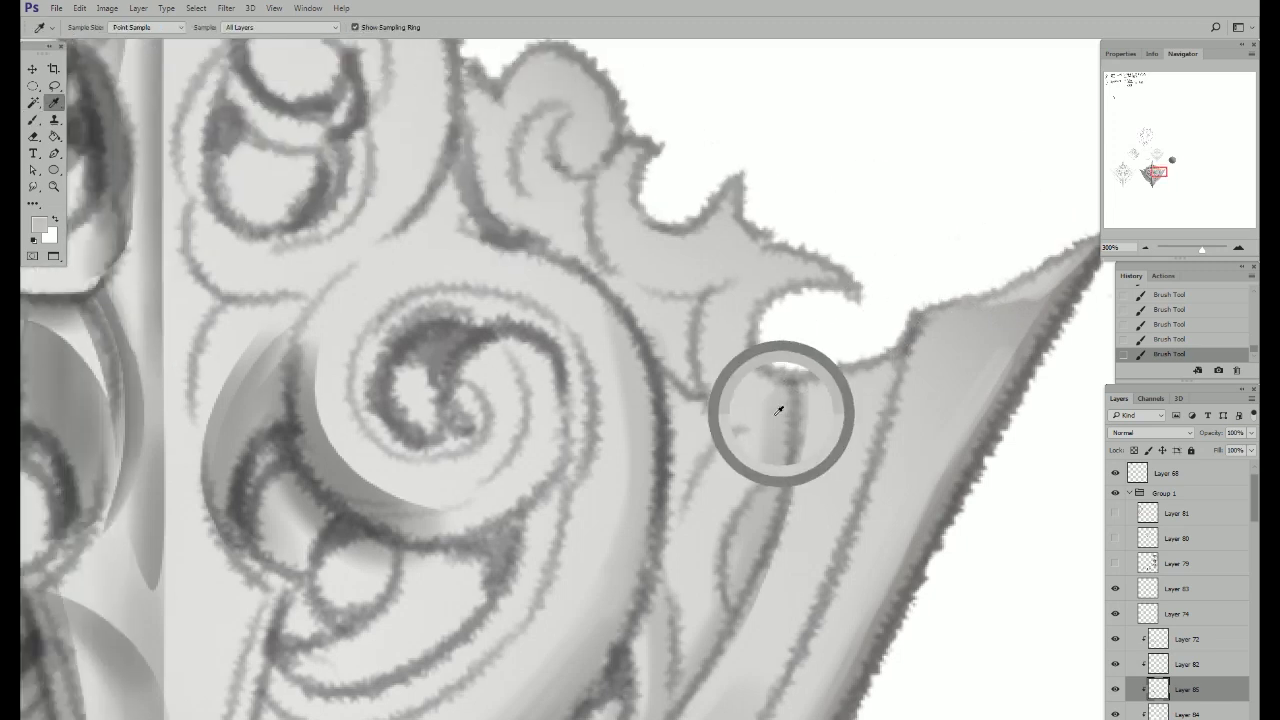
{"action": "key", "text": "l"}
{"action": "left_click_drag", "start_coordinate": [790, 452], "coordinate": [792, 446]}
{"action": "key", "text": "b"}
{"action": "mouse_move", "coordinate": [709, 337]}
{"action": "left_mouse_down"}
{"action": "mouse_move", "coordinate": [720, 400]}
{"action": "mouse_move", "coordinate": [737, 337]}
{"action": "mouse_move", "coordinate": [749, 434]}
{"action": "mouse_move", "coordinate": [740, 380]}
{"action": "left_mouse_up"}
{"action": "key", "text": "alt"}
{"action": "key", "text": "l"}
{"action": "key", "text": "ctrl+d"}
Step: Shade the inner area near the curl's notch and a neighbouring area inside lasso selections
{"action": "mouse_move", "coordinate": [738, 285]}
{"action": "left_mouse_down"}
{"action": "mouse_move", "coordinate": [737, 263]}
{"action": "mouse_move", "coordinate": [720, 338]}
{"action": "left_mouse_up"}
{"action": "key", "text": "b"}
{"action": "mouse_move", "coordinate": [632, 270]}
{"action": "left_mouse_down"}
{"action": "mouse_move", "coordinate": [714, 314]}
{"action": "mouse_move", "coordinate": [690, 330]}
{"action": "mouse_move", "coordinate": [720, 340]}
{"action": "left_mouse_up"}
{"action": "key", "text": "l"}
{"action": "left_click_drag", "start_coordinate": [855, 293], "coordinate": [767, 368]}
{"action": "key", "text": "b"}
{"action": "left_click_drag", "start_coordinate": [829, 271], "coordinate": [771, 286]}
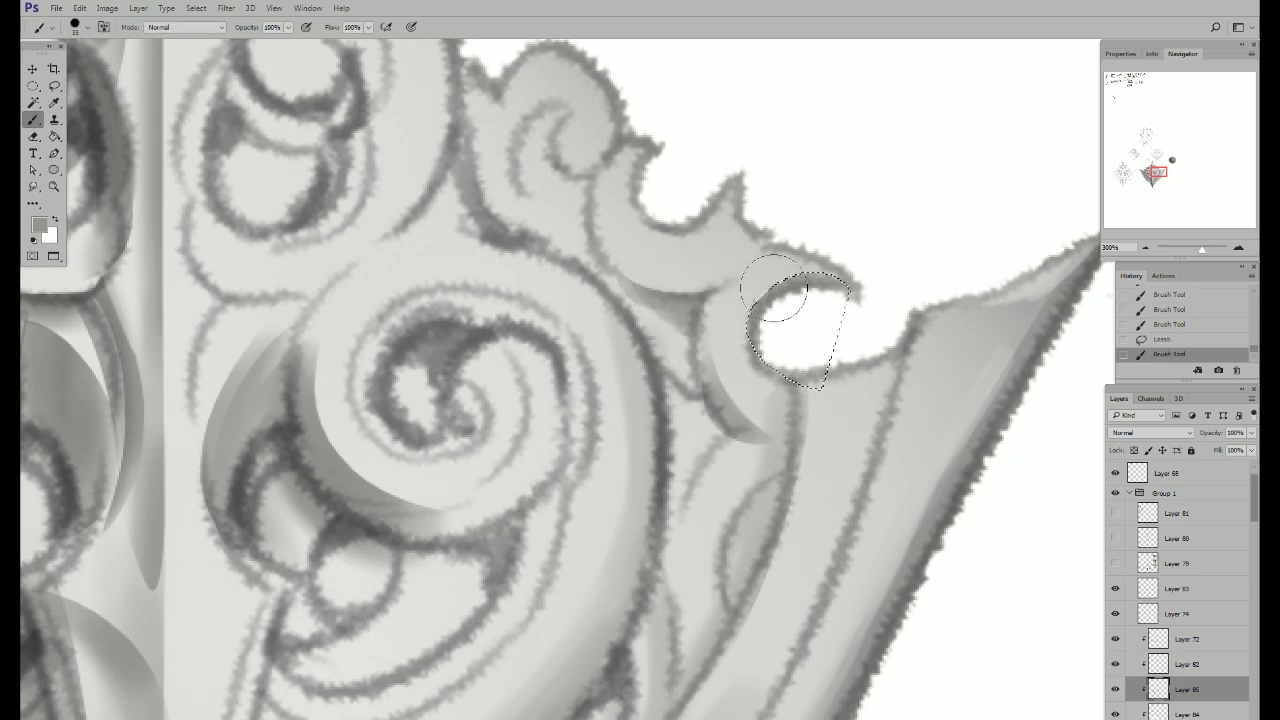
{"action": "key", "text": "l"}
{"action": "key", "text": "ctrl+d"}
Step: Paint shading inside a thin lasso strip along the blade edge
{"action": "left_click_drag", "start_coordinate": [912, 306], "coordinate": [890, 284]}
{"action": "key", "text": "b"}
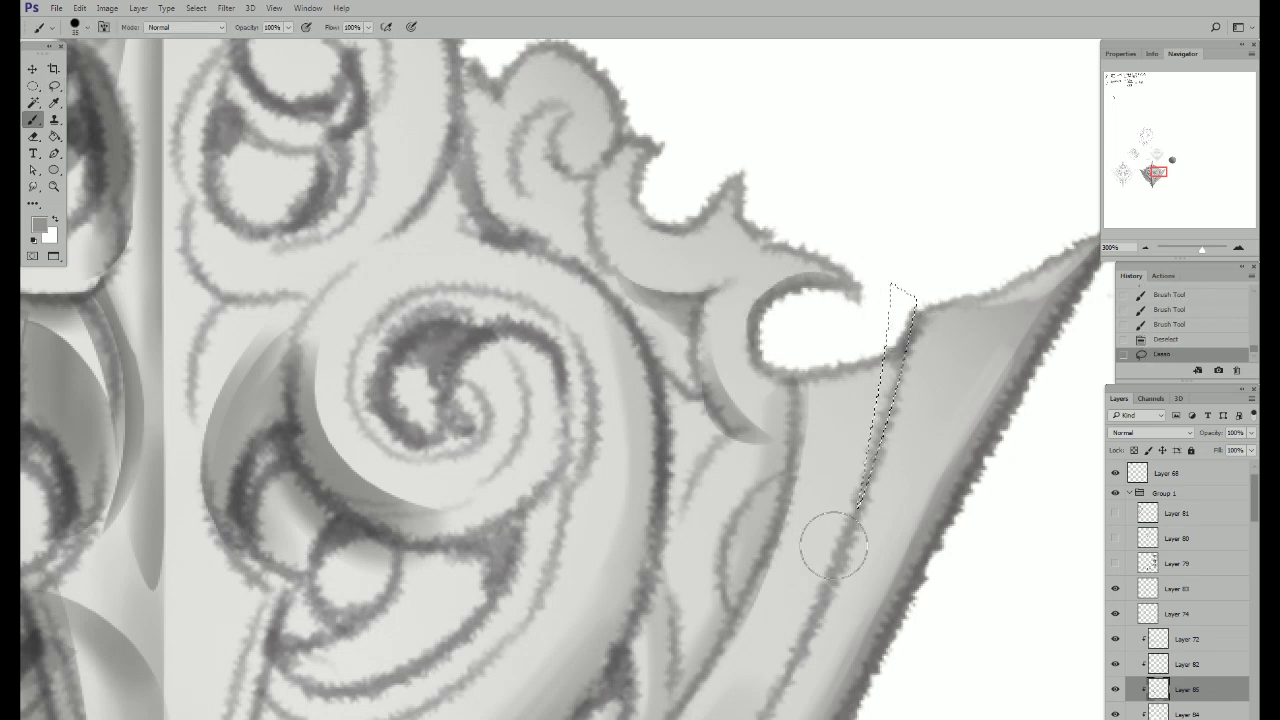
{"action": "left_click_drag", "start_coordinate": [829, 543], "coordinate": [895, 300]}
{"action": "left_click_drag", "start_coordinate": [900, 310], "coordinate": [829, 514]}
{"action": "key", "text": "l"}
{"action": "left_click", "coordinate": [777, 362]}
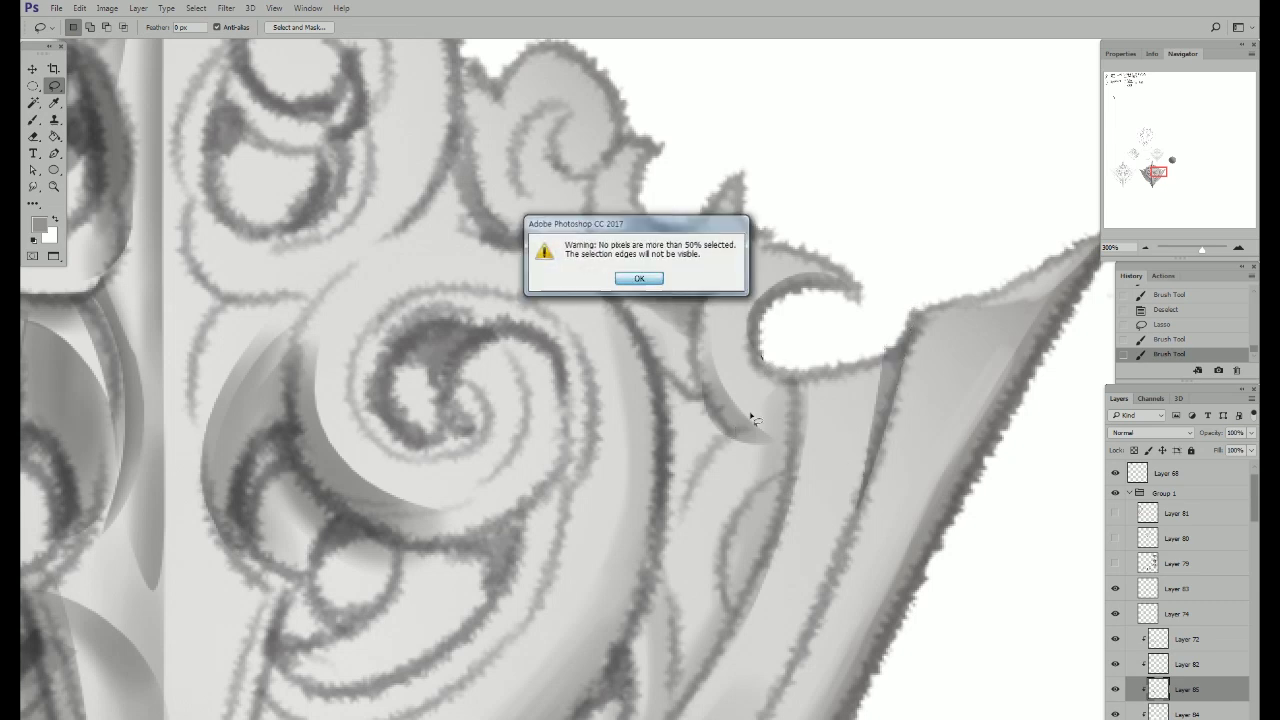
{"action": "key", "text": "Return"}
Step: Shade the lens-shaped area below the curl within a lasso selection
{"action": "left_click_drag", "start_coordinate": [777, 462], "coordinate": [760, 626]}
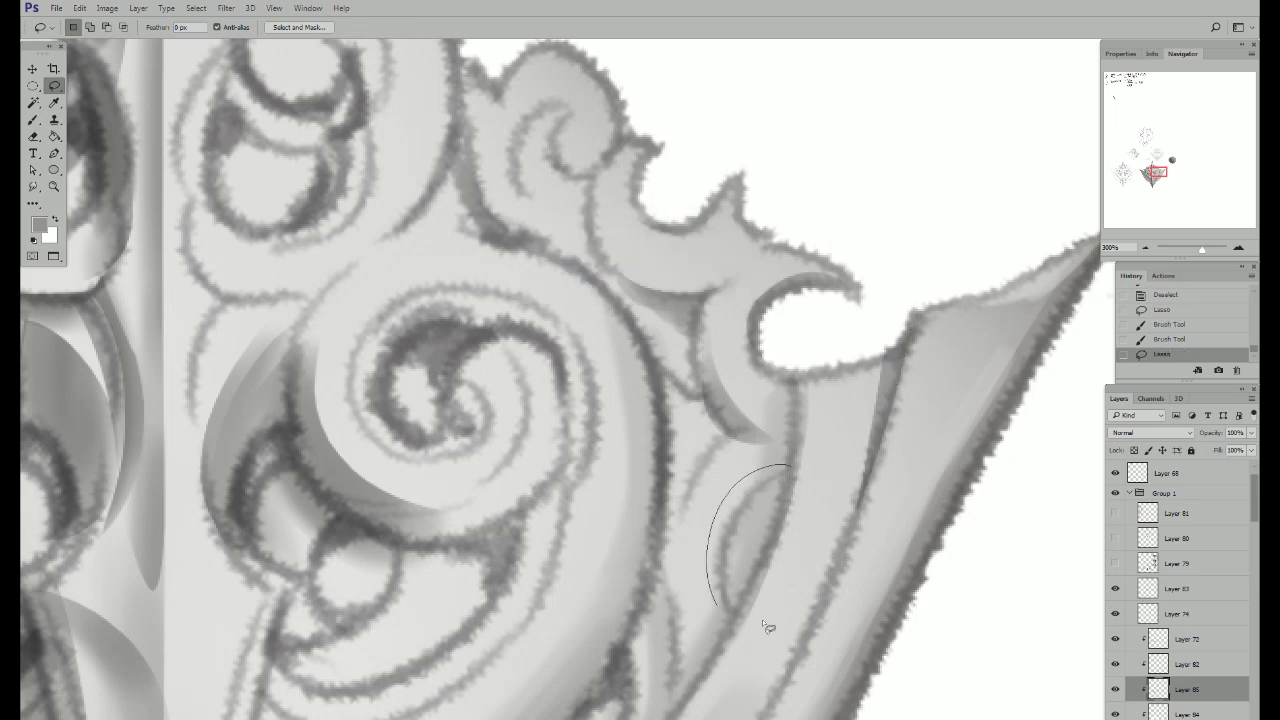
{"action": "key", "text": "b"}
{"action": "mouse_move", "coordinate": [735, 475]}
{"action": "left_mouse_down"}
{"action": "mouse_move", "coordinate": [757, 493]}
{"action": "mouse_move", "coordinate": [735, 580]}
{"action": "left_mouse_up"}
{"action": "left_click_drag", "start_coordinate": [730, 500], "coordinate": [720, 595]}
{"action": "key", "text": "l"}
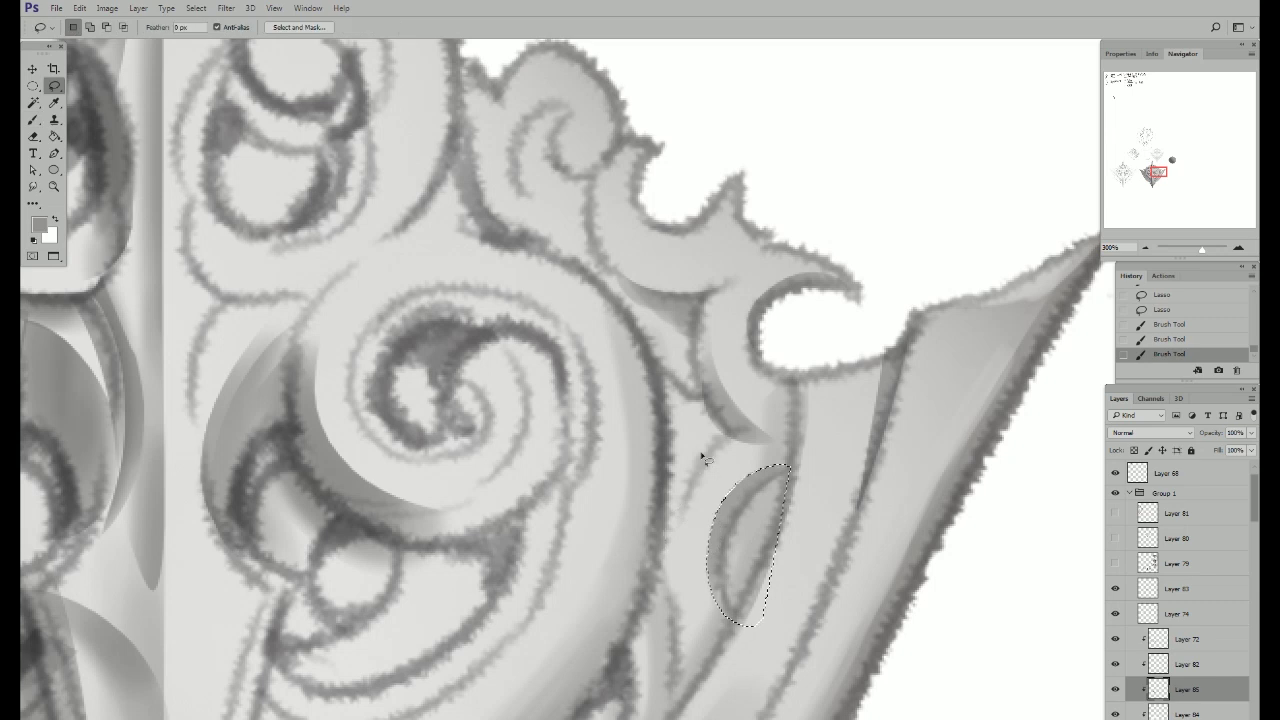
{"action": "key", "text": "ctrl+d"}
Step: Select the small notch beside the curl for shading, then clear the selection
{"action": "mouse_move", "coordinate": [697, 402]}
{"action": "left_mouse_down"}
{"action": "mouse_move", "coordinate": [686, 523]}
{"action": "mouse_move", "coordinate": [666, 371]}
{"action": "mouse_move", "coordinate": [697, 400]}
{"action": "left_mouse_up"}
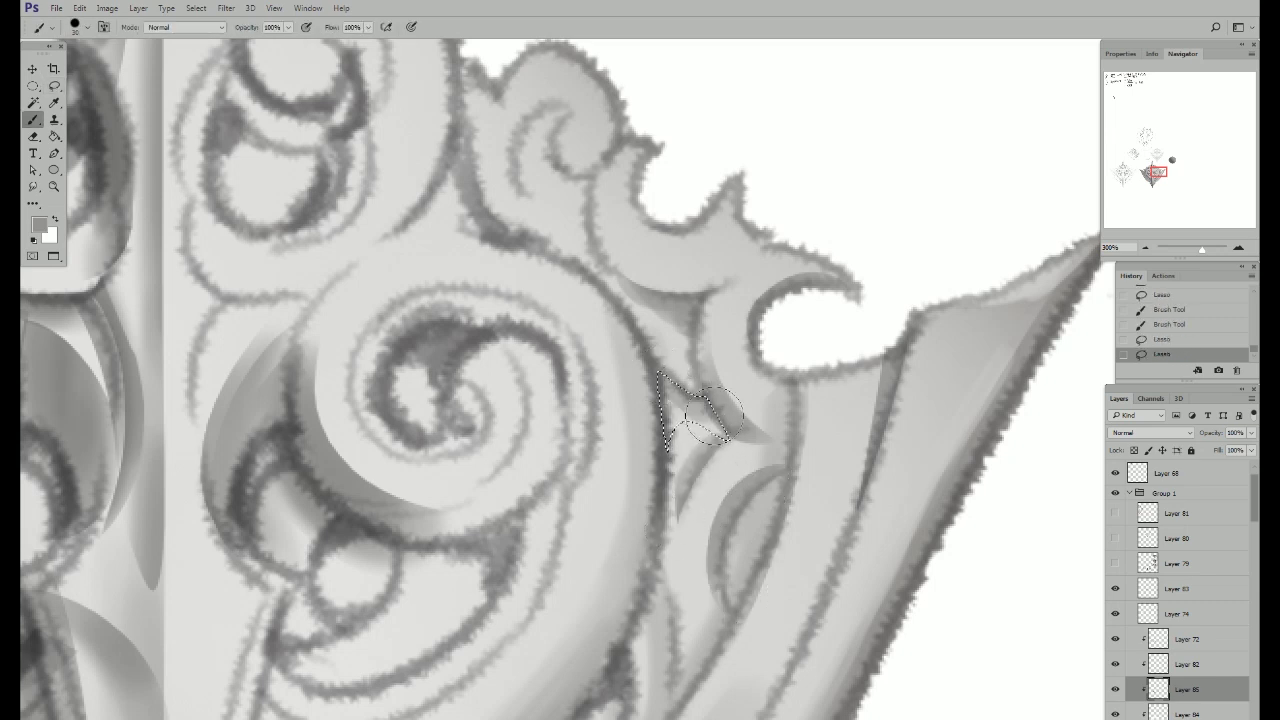
{"action": "key", "text": "ctrl+z"}
{"action": "mouse_move", "coordinate": [651, 558]}
{"action": "left_mouse_down"}
{"action": "mouse_move", "coordinate": [675, 385]}
{"action": "mouse_move", "coordinate": [670, 545]}
{"action": "left_mouse_up"}
{"action": "key", "text": "b"}
{"action": "key", "text": "l"}
{"action": "left_click", "coordinate": [661, 336]}
{"action": "key", "text": "Return"}
{"action": "key", "text": "b"}
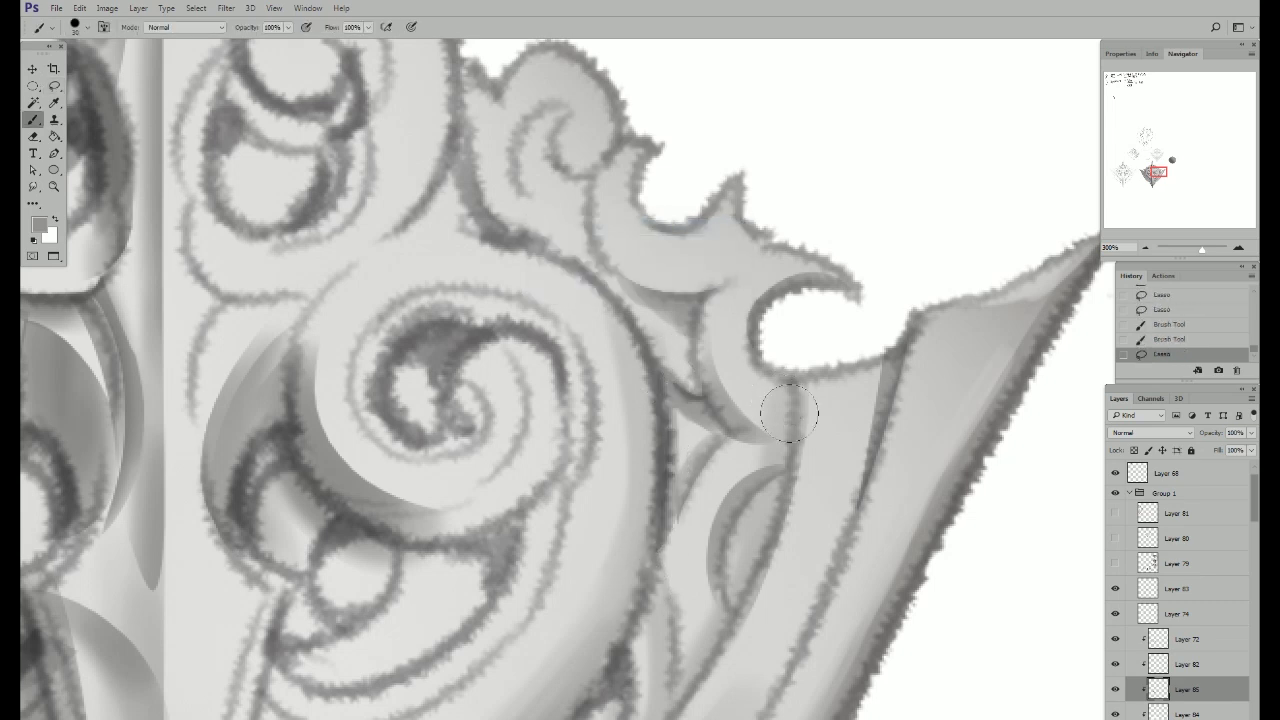
{"action": "key", "text": "ctrl+d"}
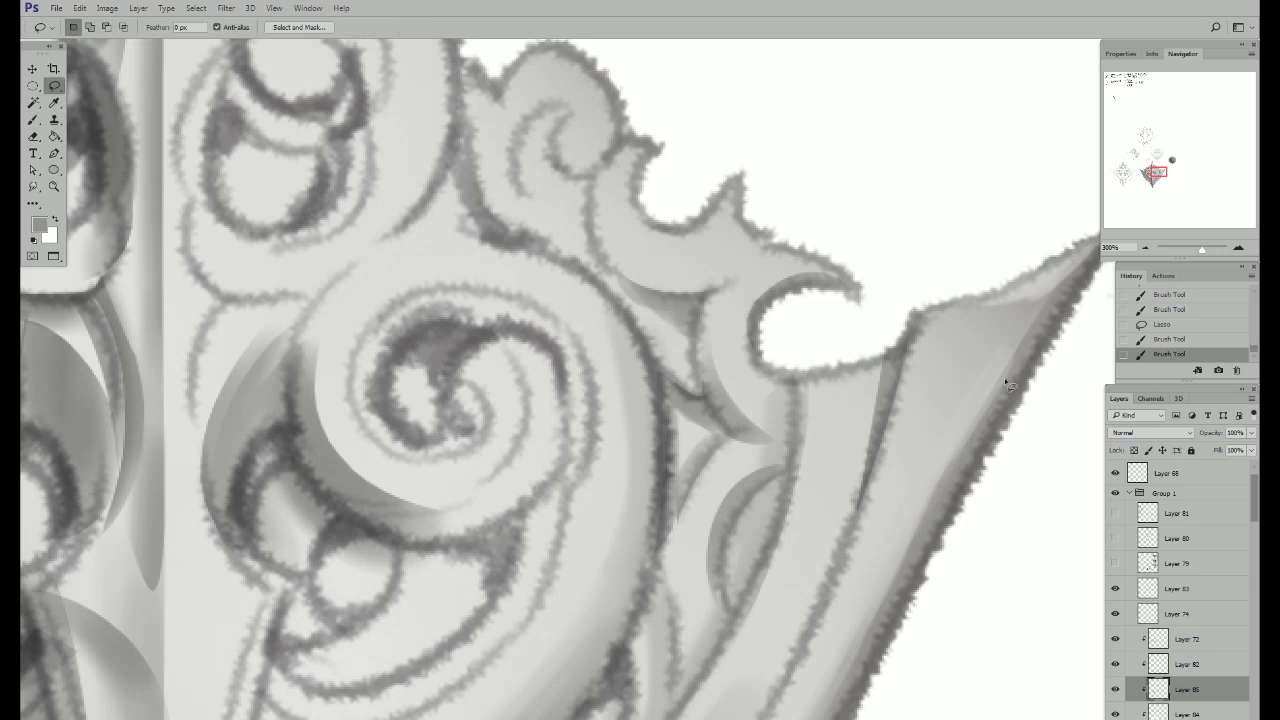
Step: Paint light and dark grey strokes along the right ribbon edge with a larger brush
{"action": "left_click_drag", "start_coordinate": [1025, 315], "coordinate": [944, 488]}
{"action": "left_click", "coordinate": [1020, 316], "text": "alt"}
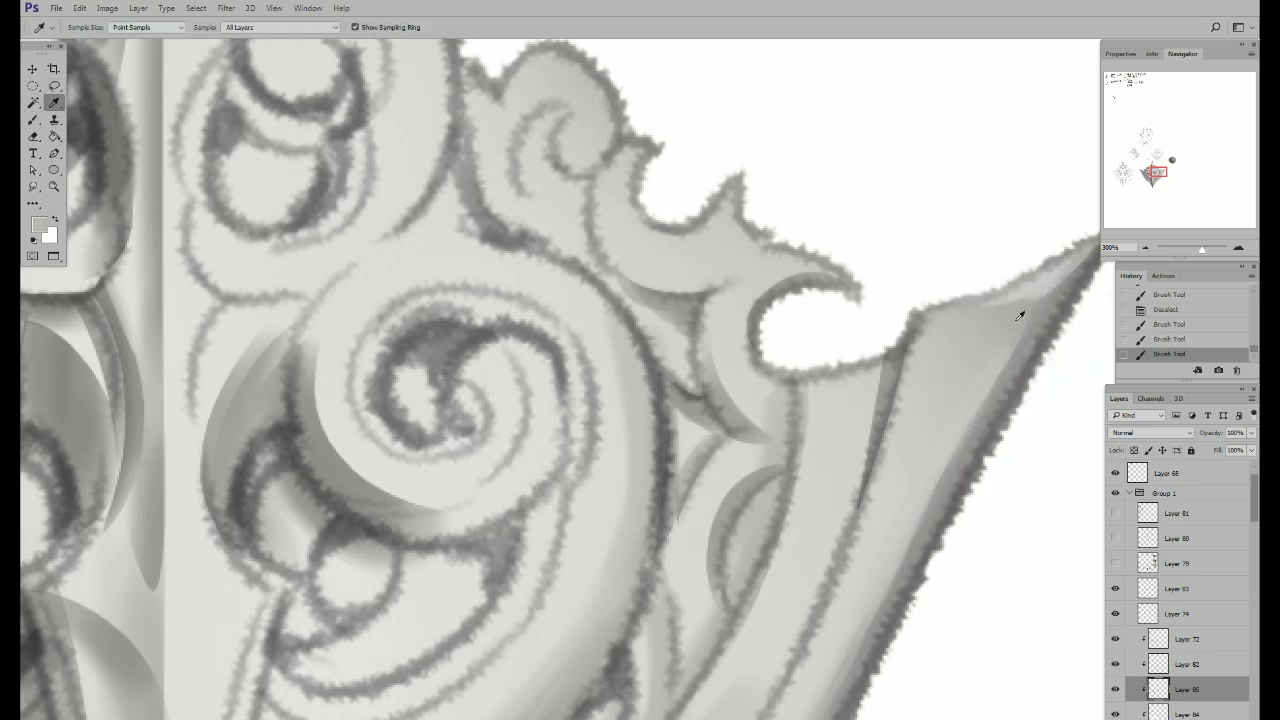
{"action": "left_click_drag", "start_coordinate": [1002, 357], "coordinate": [930, 477]}
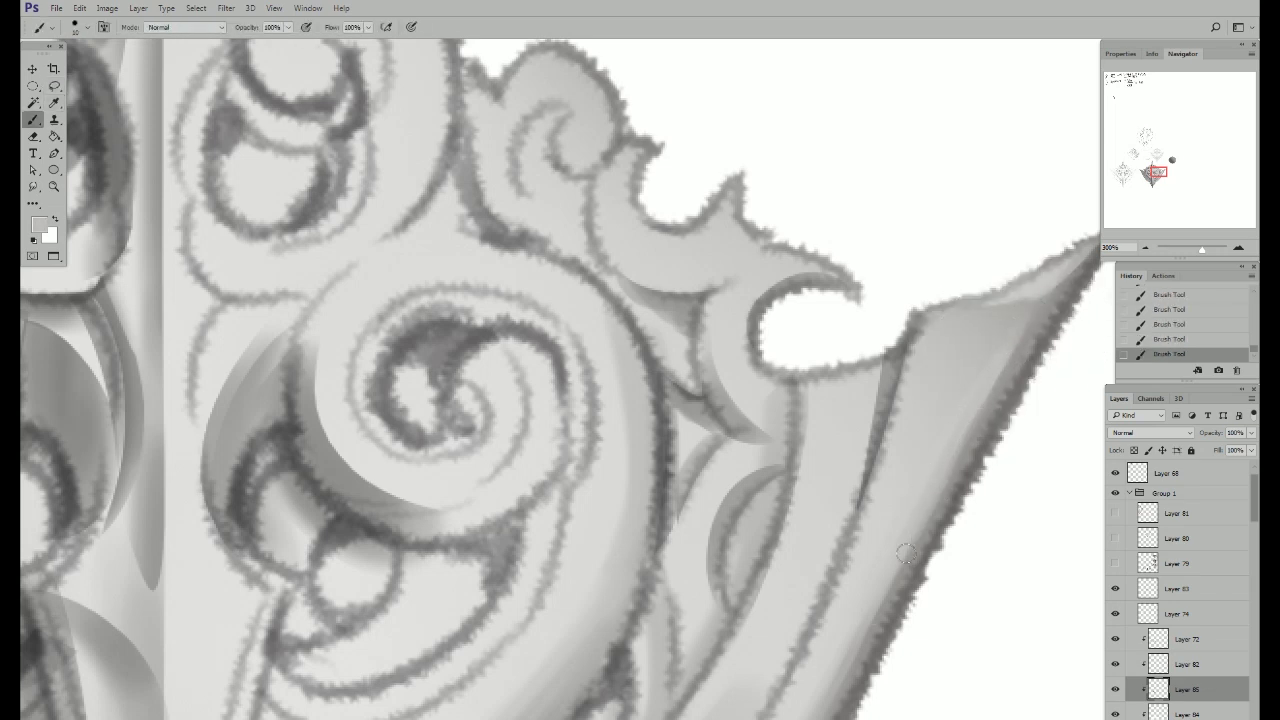
{"action": "left_click", "coordinate": [975, 386], "text": "alt"}
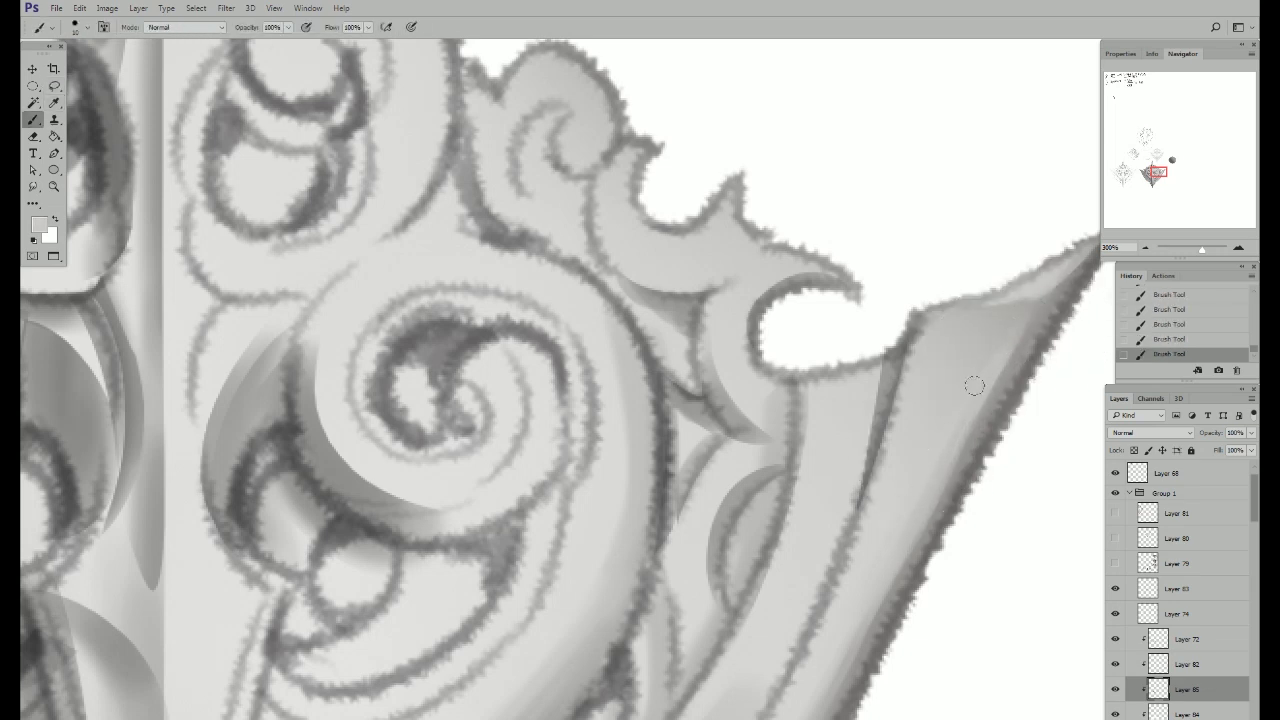
{"action": "key", "text": "bracketright"}
{"action": "left_click", "coordinate": [995, 326], "text": "alt"}
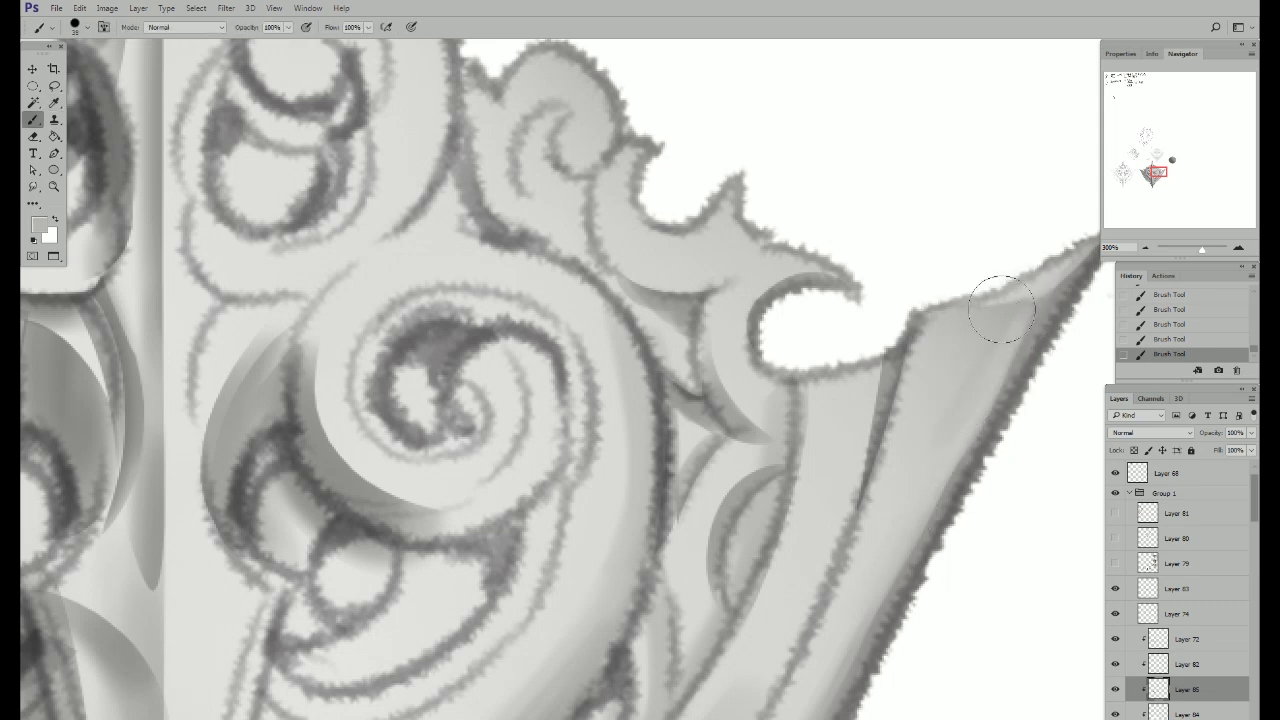
{"action": "left_click_drag", "start_coordinate": [655, 342], "coordinate": [748, 451]}
Step: Shade inside the small curl with a smaller brush and sampled grey
{"action": "left_click", "coordinate": [800, 469], "text": "alt"}
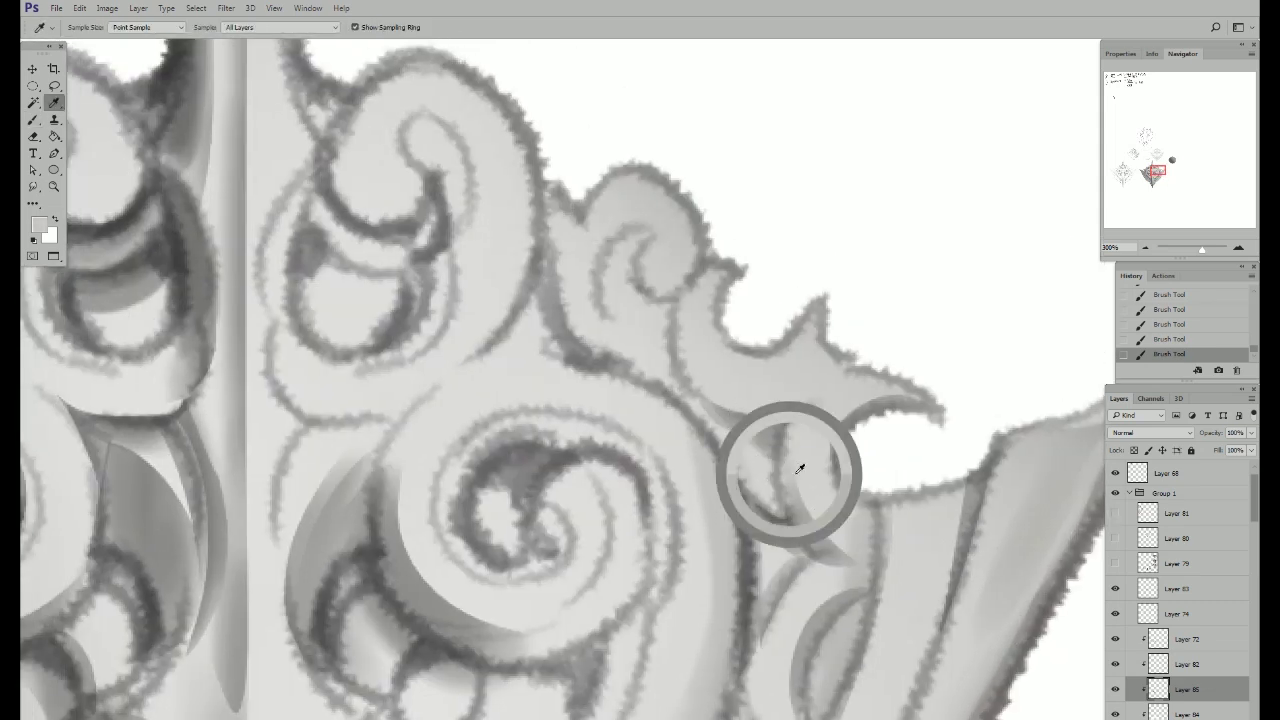
{"action": "key", "text": "bracketleft"}
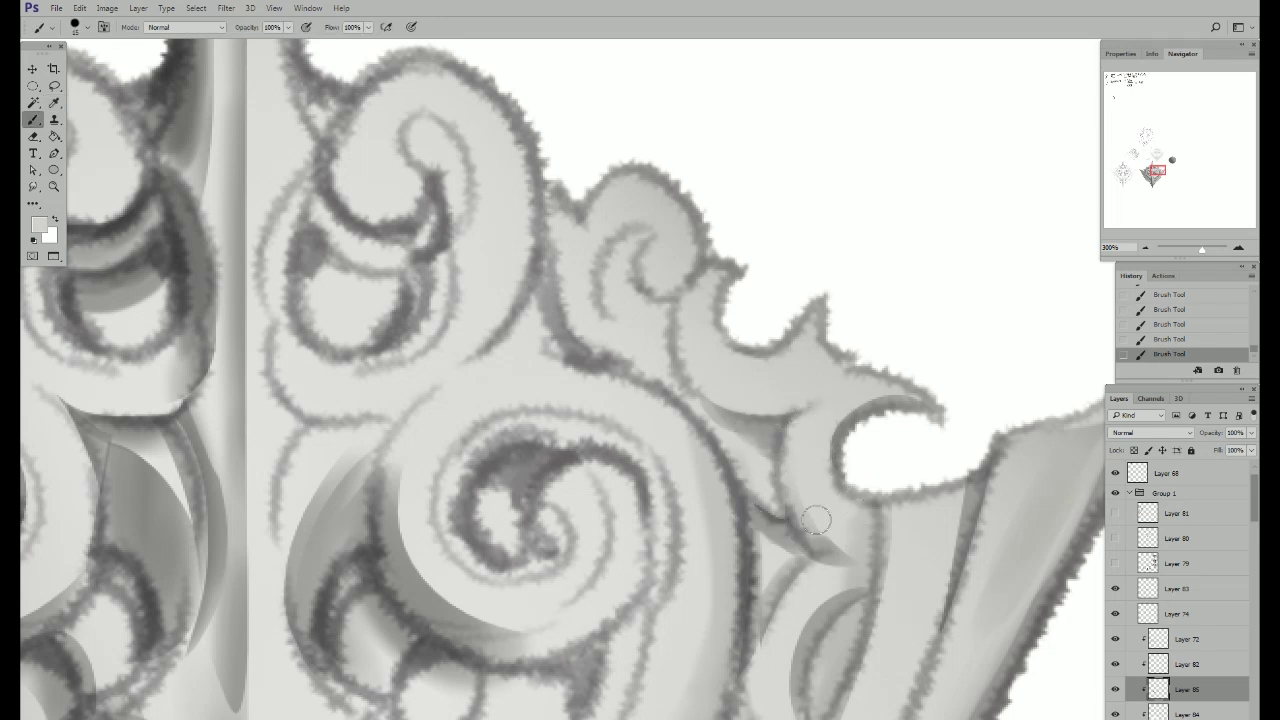
{"action": "left_click", "coordinate": [862, 540], "text": "alt"}
{"action": "key", "text": "l"}
{"action": "left_click_drag", "start_coordinate": [643, 230], "coordinate": [688, 322]}
{"action": "key", "text": "ctrl+d"}
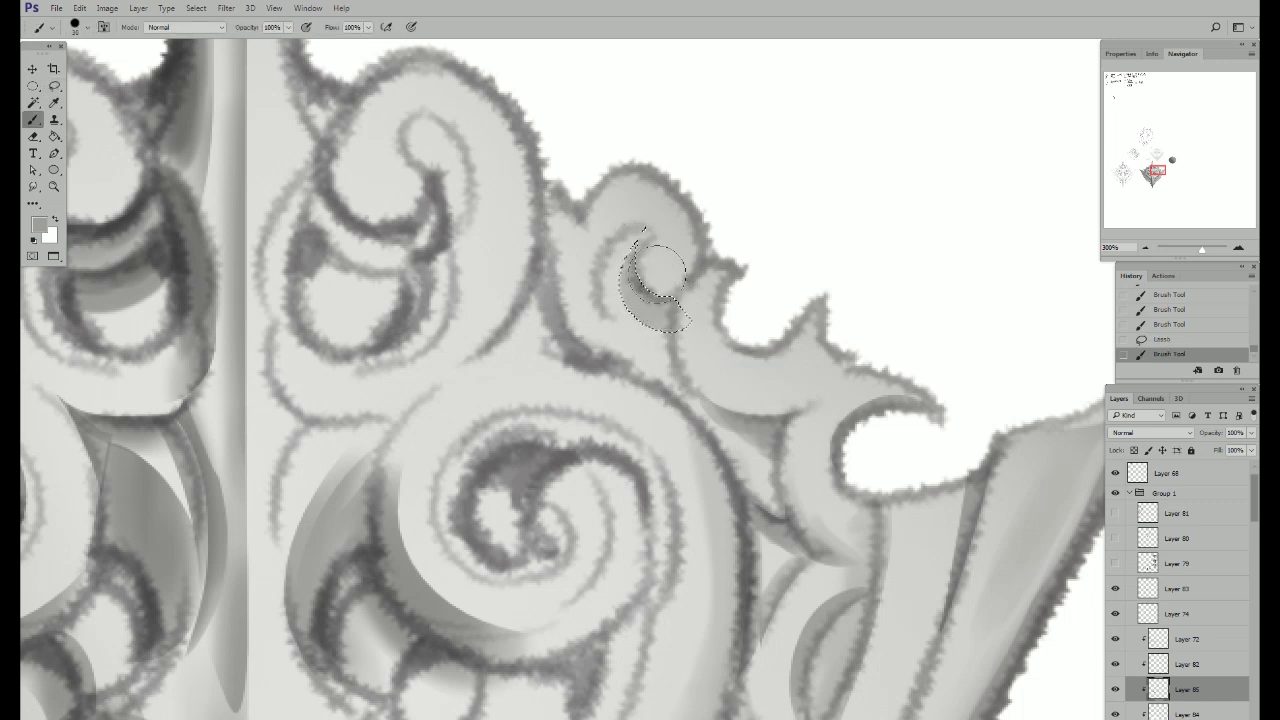
{"action": "key", "text": "l"}
{"action": "mouse_move", "coordinate": [652, 231]}
{"action": "left_mouse_down"}
{"action": "mouse_move", "coordinate": [612, 260]}
{"action": "mouse_move", "coordinate": [655, 240]}
{"action": "mouse_move", "coordinate": [610, 256]}
{"action": "mouse_move", "coordinate": [628, 230]}
{"action": "mouse_move", "coordinate": [552, 232]}
{"action": "left_mouse_up"}
{"action": "key", "text": "b"}
Step: Darken a lasso-selected area beside the curl
{"action": "key", "text": "l"}
{"action": "key", "text": "b"}
{"action": "key", "text": "l"}
{"action": "key", "text": "b"}
{"action": "left_click_drag", "start_coordinate": [590, 310], "coordinate": [580, 325]}
{"action": "left_click_drag", "start_coordinate": [585, 322], "coordinate": [625, 320]}
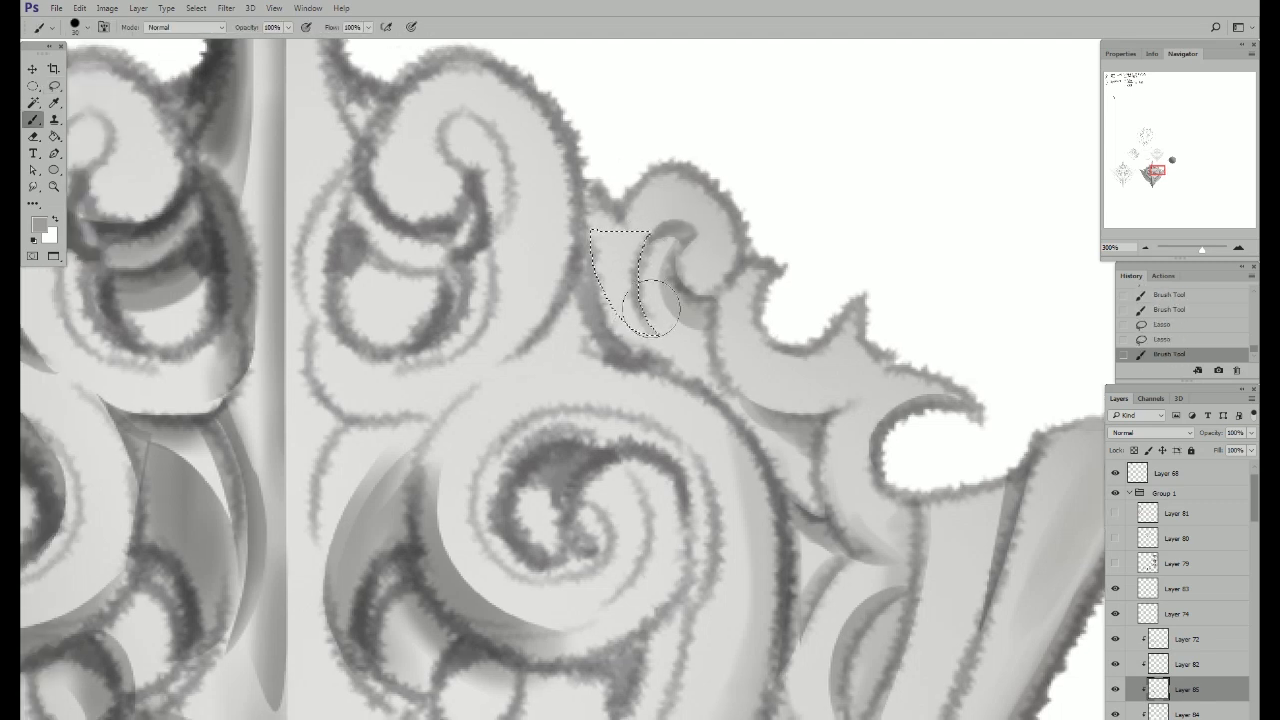
{"action": "key", "text": "l"}
{"action": "key", "text": "ctrl+d"}
{"action": "key", "text": "b"}
{"action": "mouse_move", "coordinate": [598, 262]}
{"action": "left_mouse_down"}
{"action": "mouse_move", "coordinate": [594, 320]}
{"action": "mouse_move", "coordinate": [640, 350]}
{"action": "left_mouse_up"}
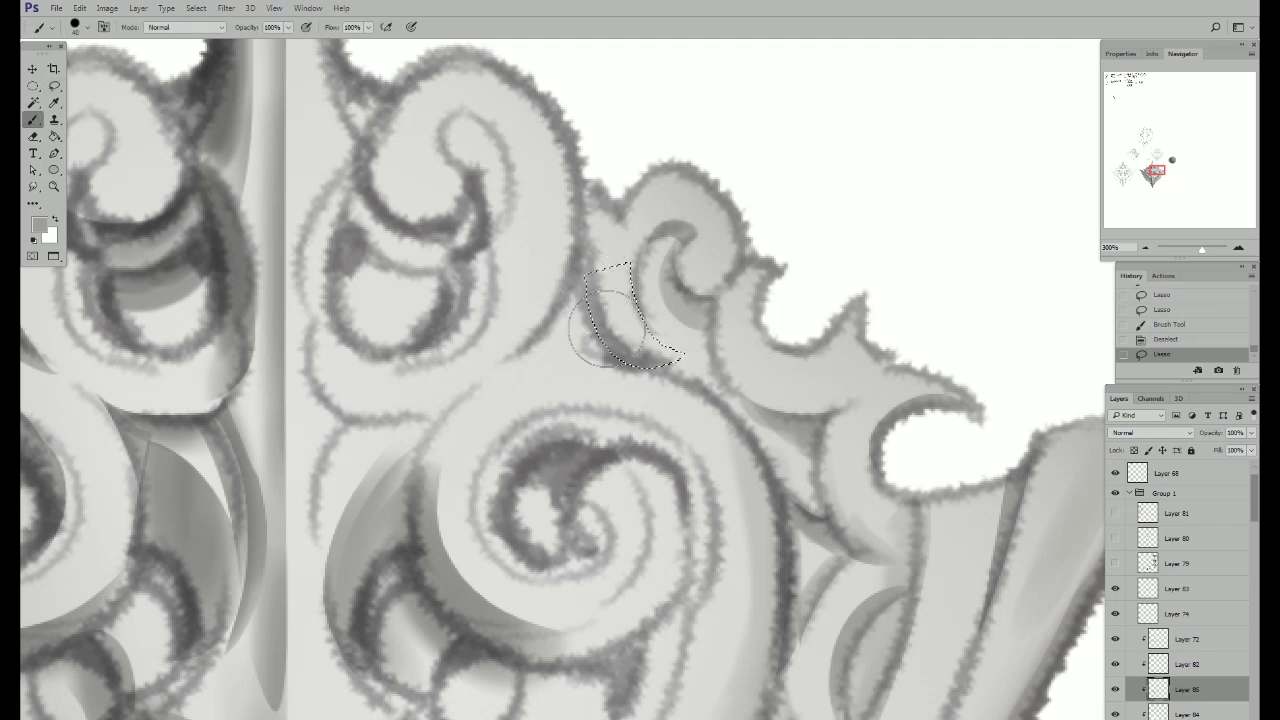
{"action": "left_click_drag", "start_coordinate": [605, 295], "coordinate": [680, 360]}
Step: Darken the shading along the next section of the curl edge
{"action": "key", "text": "l"}
{"action": "mouse_move", "coordinate": [718, 285]}
{"action": "left_mouse_down"}
{"action": "mouse_move", "coordinate": [797, 435]}
{"action": "mouse_move", "coordinate": [720, 290]}
{"action": "left_mouse_up"}
{"action": "mouse_move", "coordinate": [745, 345]}
{"action": "left_mouse_down"}
{"action": "mouse_move", "coordinate": [714, 337]}
{"action": "mouse_move", "coordinate": [714, 320]}
{"action": "mouse_move", "coordinate": [771, 371]}
{"action": "left_mouse_up"}
{"action": "key", "text": "b"}
{"action": "key", "text": "l"}
{"action": "key", "text": "ctrl+d"}
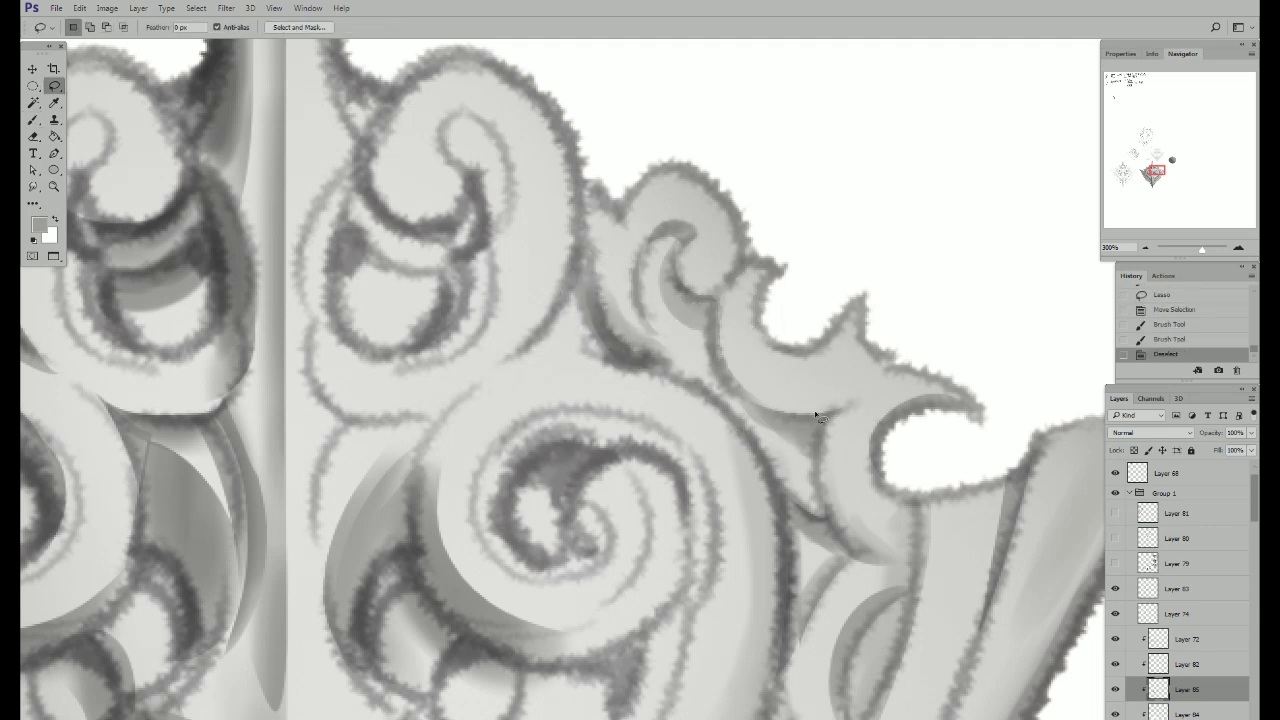
{"action": "mouse_move", "coordinate": [862, 410]}
{"action": "left_mouse_down"}
{"action": "mouse_move", "coordinate": [829, 509]}
{"action": "mouse_move", "coordinate": [814, 457]}
{"action": "left_mouse_up"}
{"action": "key", "text": "b"}
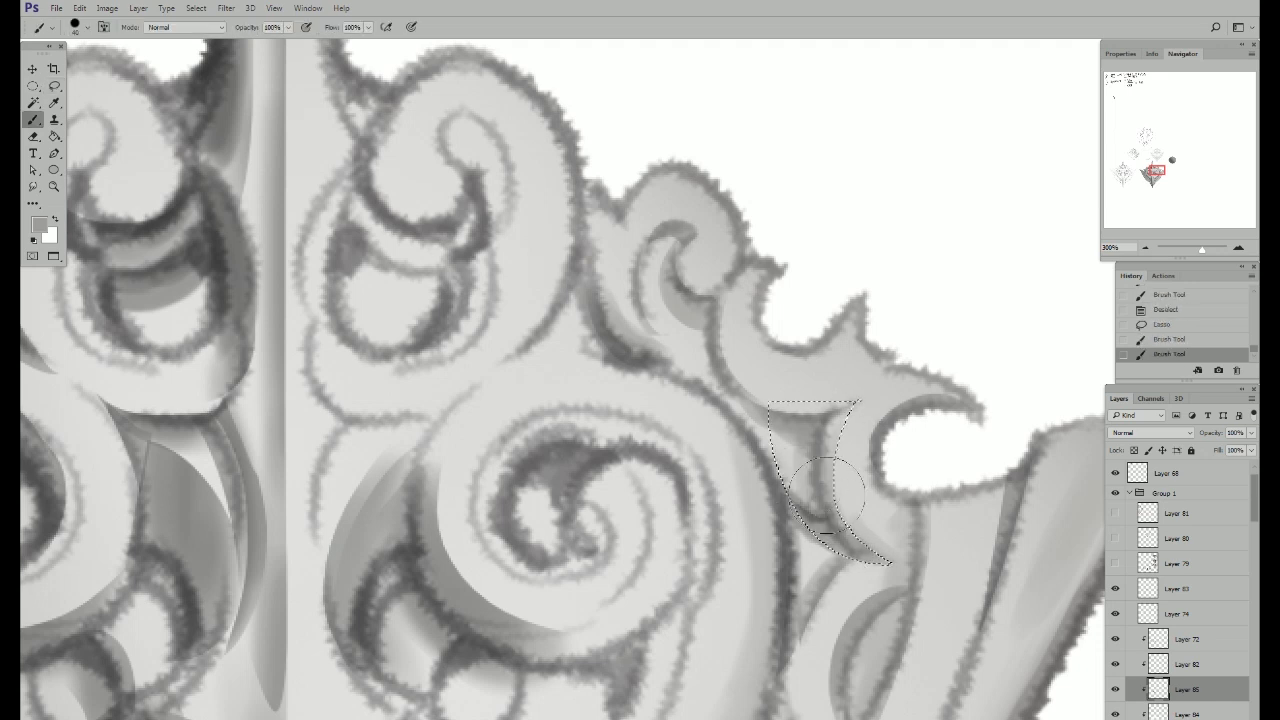
{"action": "key", "text": "l"}
{"action": "key", "text": "ctrl+d"}
Step: Paint sampled grey shading strokes along the lower curl edge
{"action": "scroll", "coordinate": [650, 358], "scroll_direction": "left", "scroll_amount": 3}
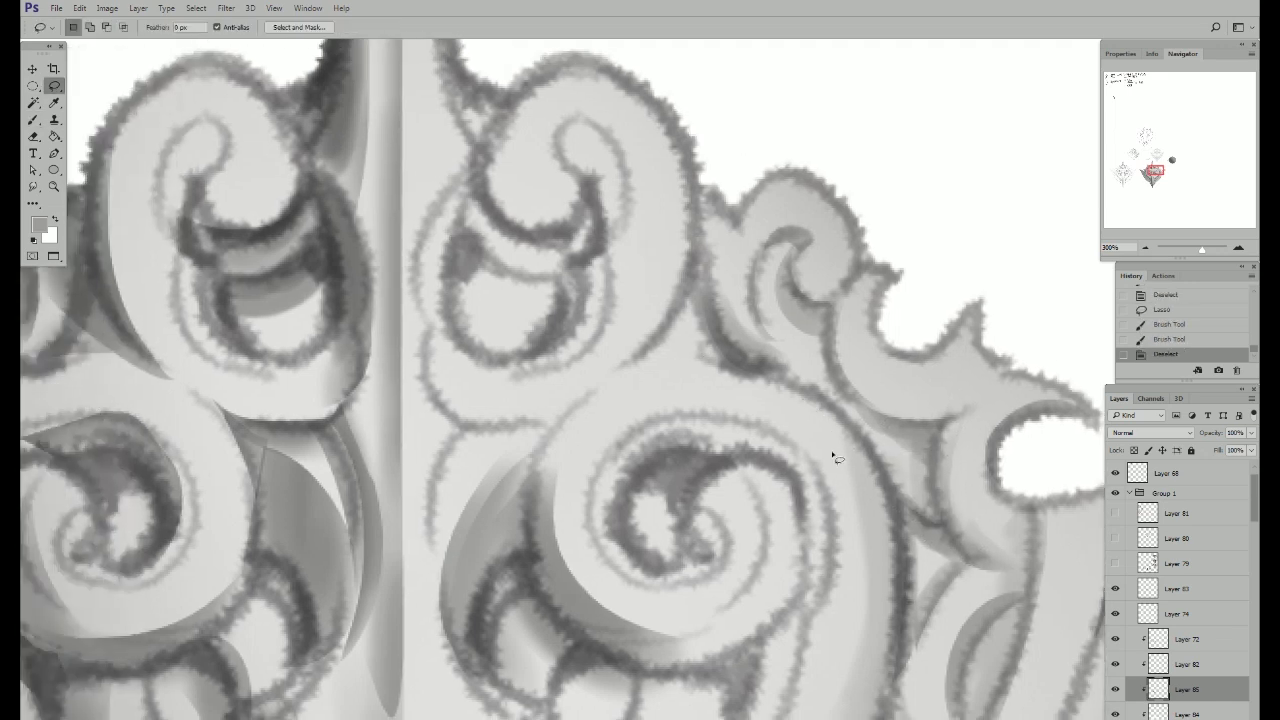
{"action": "key", "text": "b"}
{"action": "left_click_drag", "start_coordinate": [858, 460], "coordinate": [862, 600]}
{"action": "left_click_drag", "start_coordinate": [830, 685], "coordinate": [858, 645]}
{"action": "left_click_drag", "start_coordinate": [865, 540], "coordinate": [862, 700]}
{"action": "left_click", "coordinate": [857, 679], "text": "alt"}
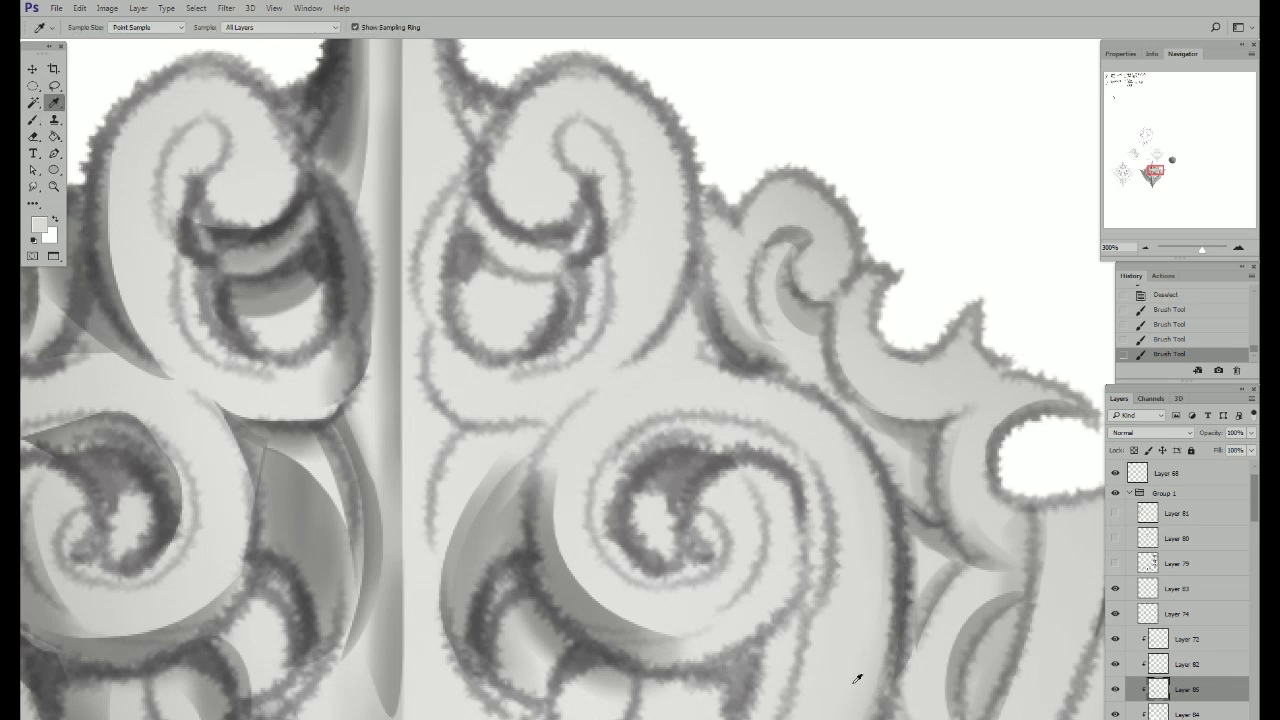
{"action": "left_click", "coordinate": [885, 562], "text": "alt"}
{"action": "left_click_drag", "start_coordinate": [870, 540], "coordinate": [829, 690]}
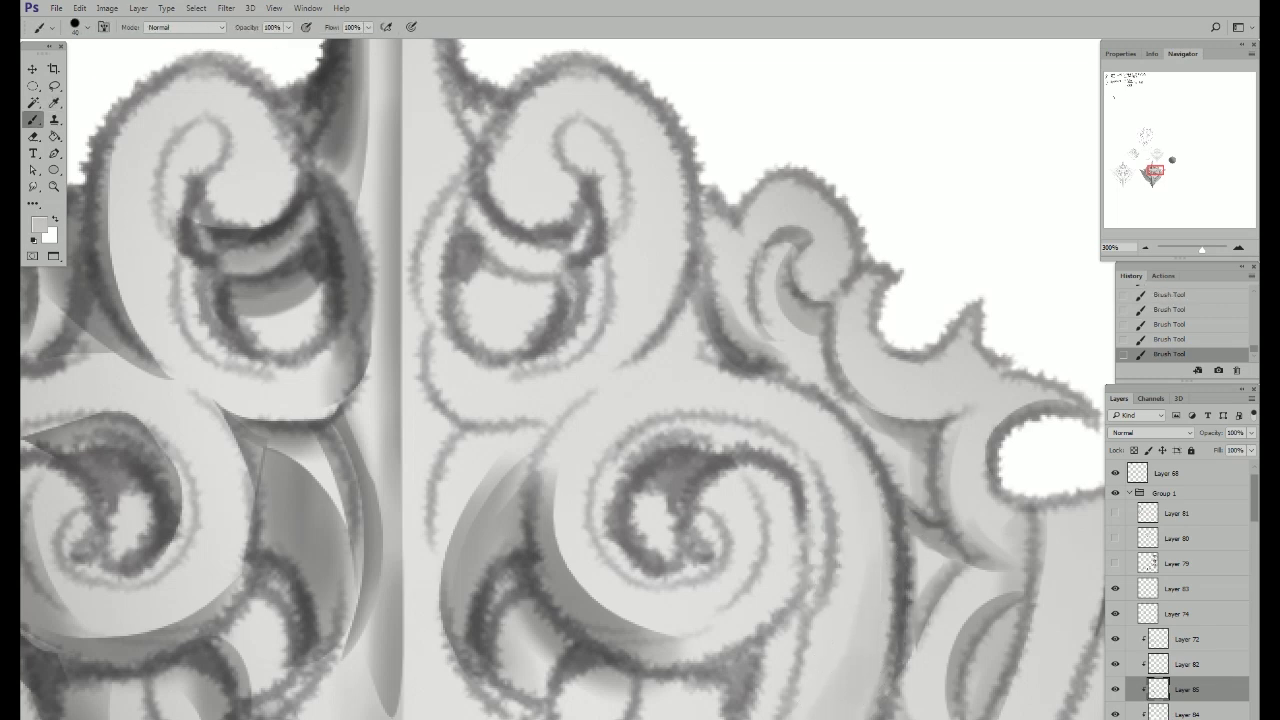
{"action": "scroll", "coordinate": [830, 650], "scroll_direction": "down", "scroll_amount": 3}
{"action": "left_click", "coordinate": [866, 497], "text": "alt"}
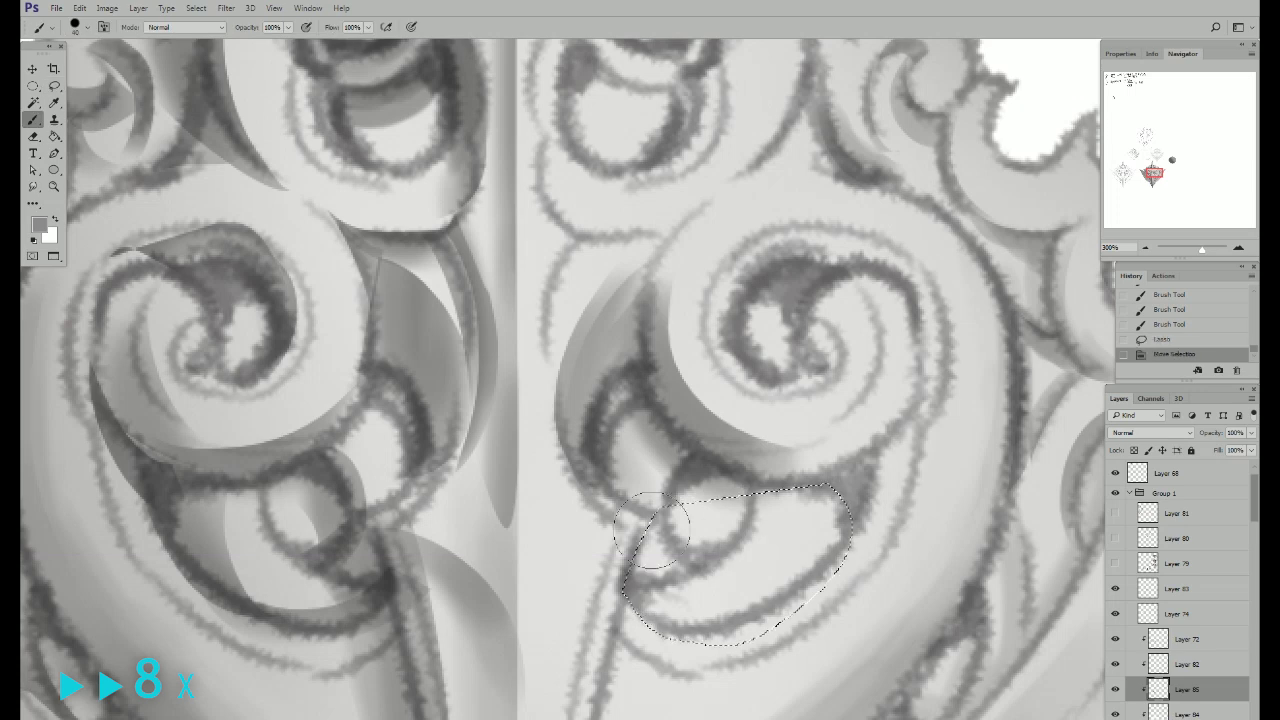
{"action": "left_click_drag", "start_coordinate": [651, 530], "coordinate": [800, 560]}
Step: Shade the underside of the left curl and darken the right curl
{"action": "key", "text": "Return"}
{"action": "key", "text": "ctrl+d"}
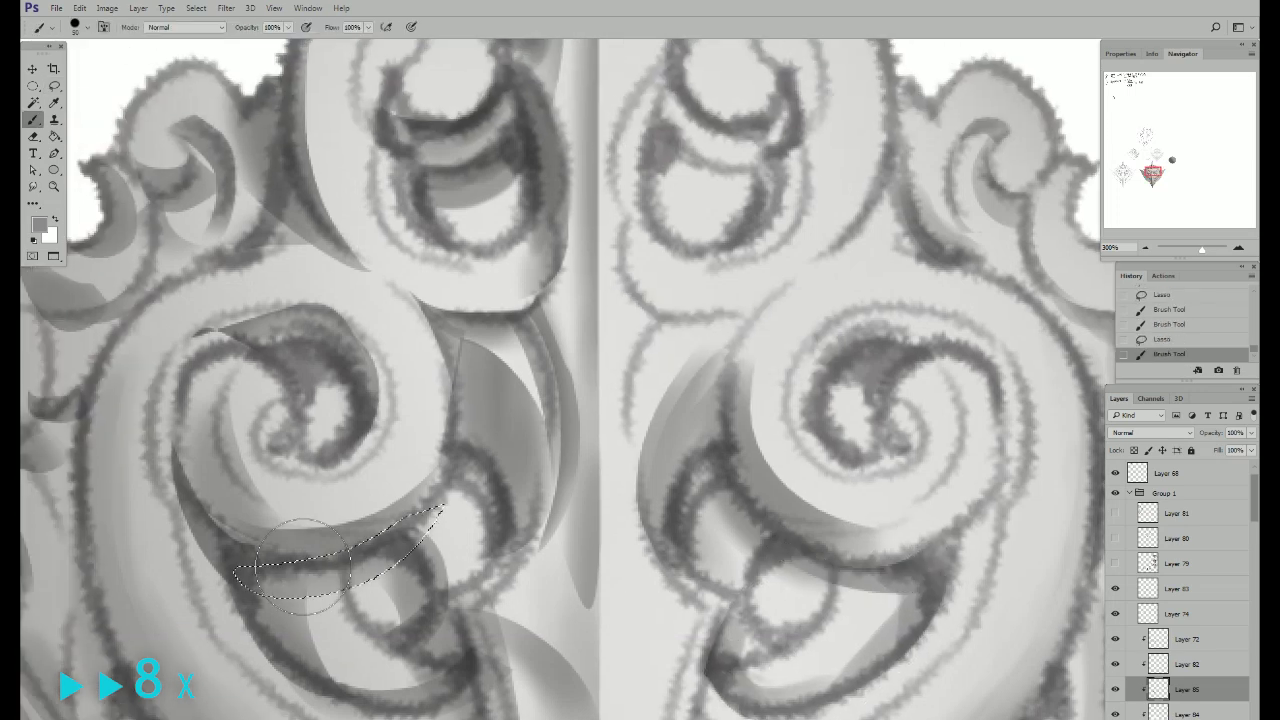
{"action": "key", "text": "l"}
{"action": "mouse_move", "coordinate": [695, 420]}
{"action": "left_mouse_down"}
{"action": "mouse_move", "coordinate": [612, 388]}
{"action": "mouse_move", "coordinate": [695, 420]}
{"action": "left_mouse_up"}
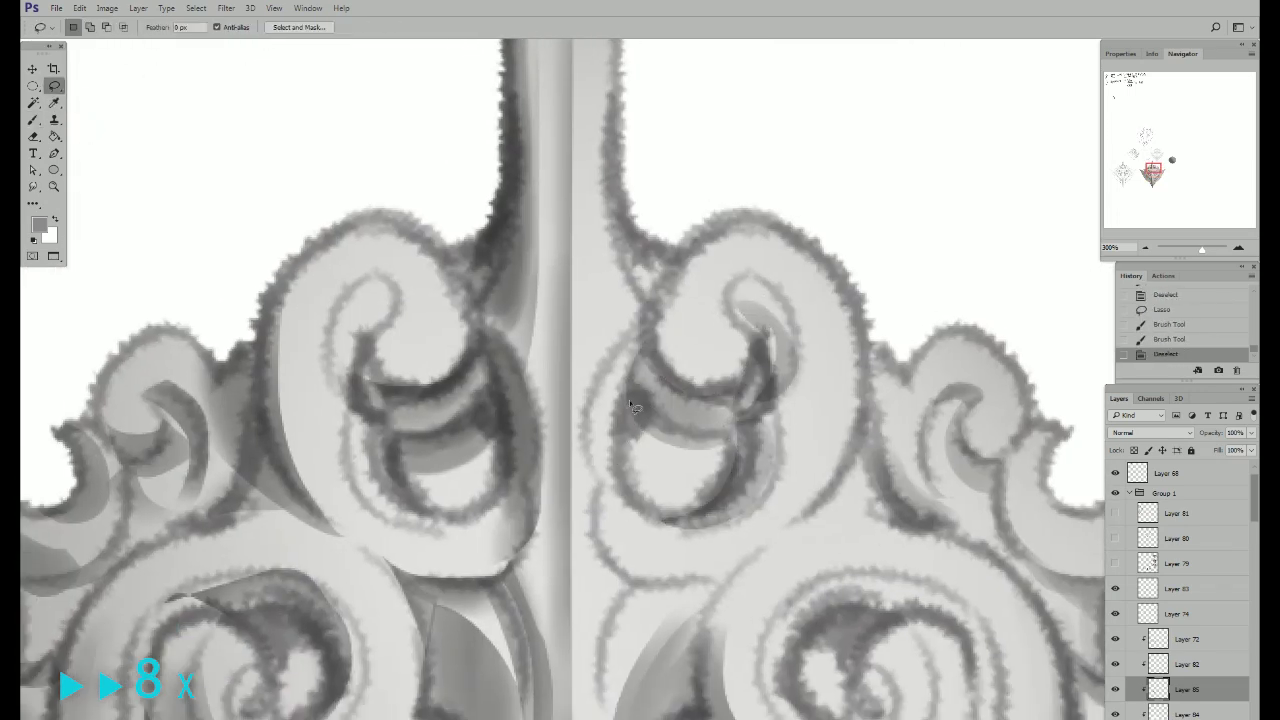
{"action": "left_click_drag", "start_coordinate": [400, 445], "coordinate": [470, 472]}
{"action": "key", "text": "b"}
Step: Shade a lasso-selected part of the right curl, then outline the lower curl
{"action": "left_click_drag", "start_coordinate": [586, 529], "coordinate": [614, 600]}
{"action": "key", "text": "l"}
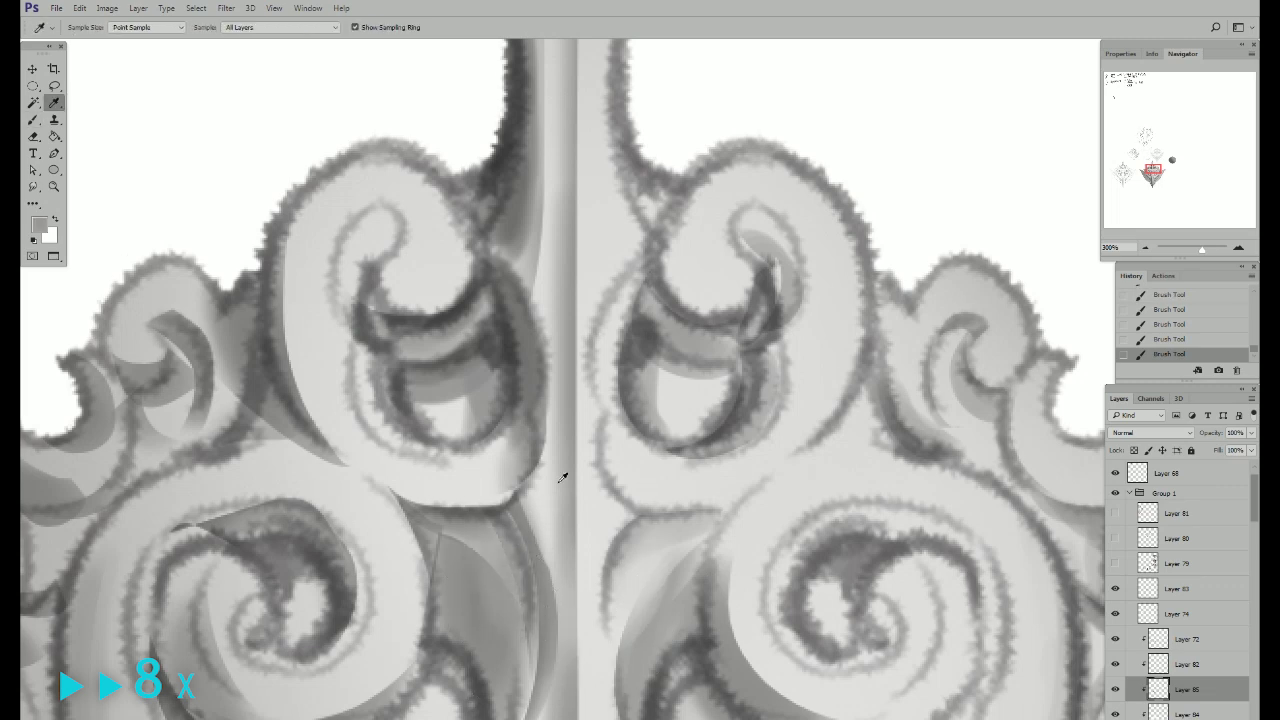
{"action": "mouse_move", "coordinate": [900, 432]}
{"action": "left_mouse_down"}
{"action": "mouse_move", "coordinate": [720, 410]}
{"action": "mouse_move", "coordinate": [871, 443]}
{"action": "mouse_move", "coordinate": [900, 545]}
{"action": "left_mouse_up"}
{"action": "key", "text": "b"}
{"action": "key", "text": "ctrl+d"}
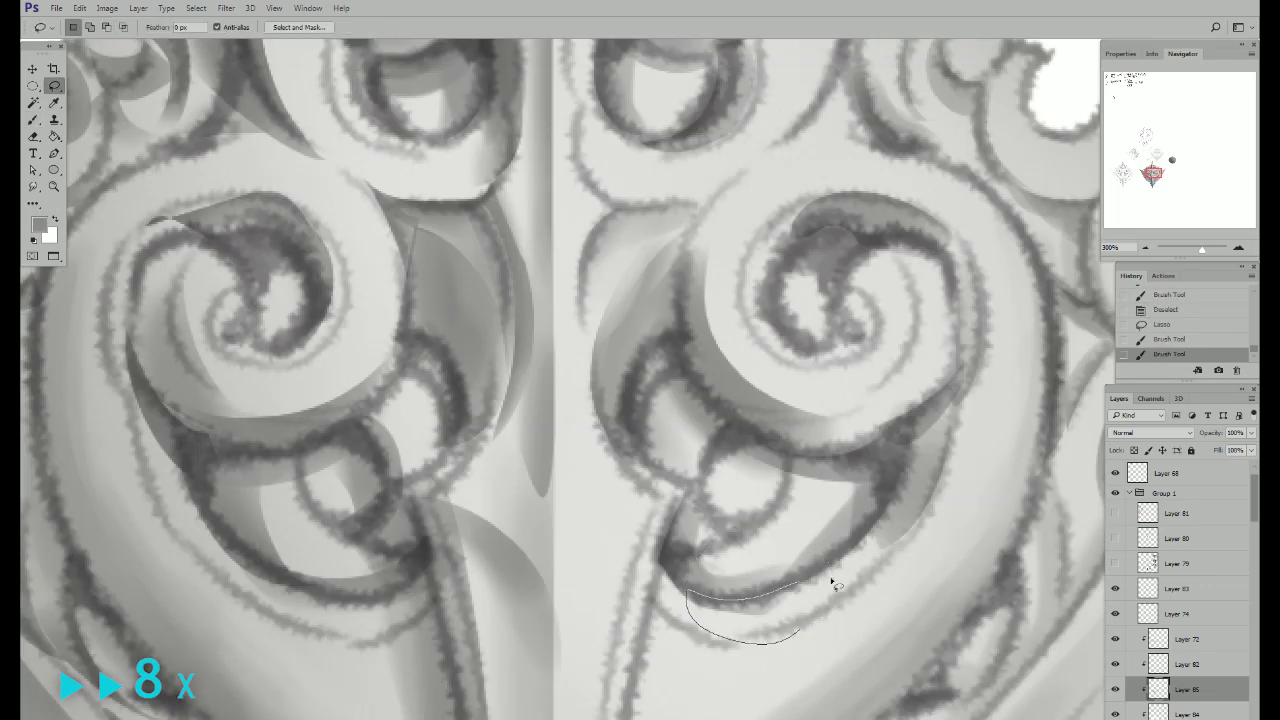
{"action": "key", "text": "l"}
{"action": "mouse_move", "coordinate": [320, 583]}
{"action": "left_mouse_down"}
{"action": "mouse_move", "coordinate": [408, 614]}
{"action": "mouse_move", "coordinate": [120, 500]}
{"action": "left_mouse_up"}
Step: Shade the lower right side of the central stem with a darker grey
{"action": "key", "text": "b"}
{"action": "key", "text": "ctrl+1"}
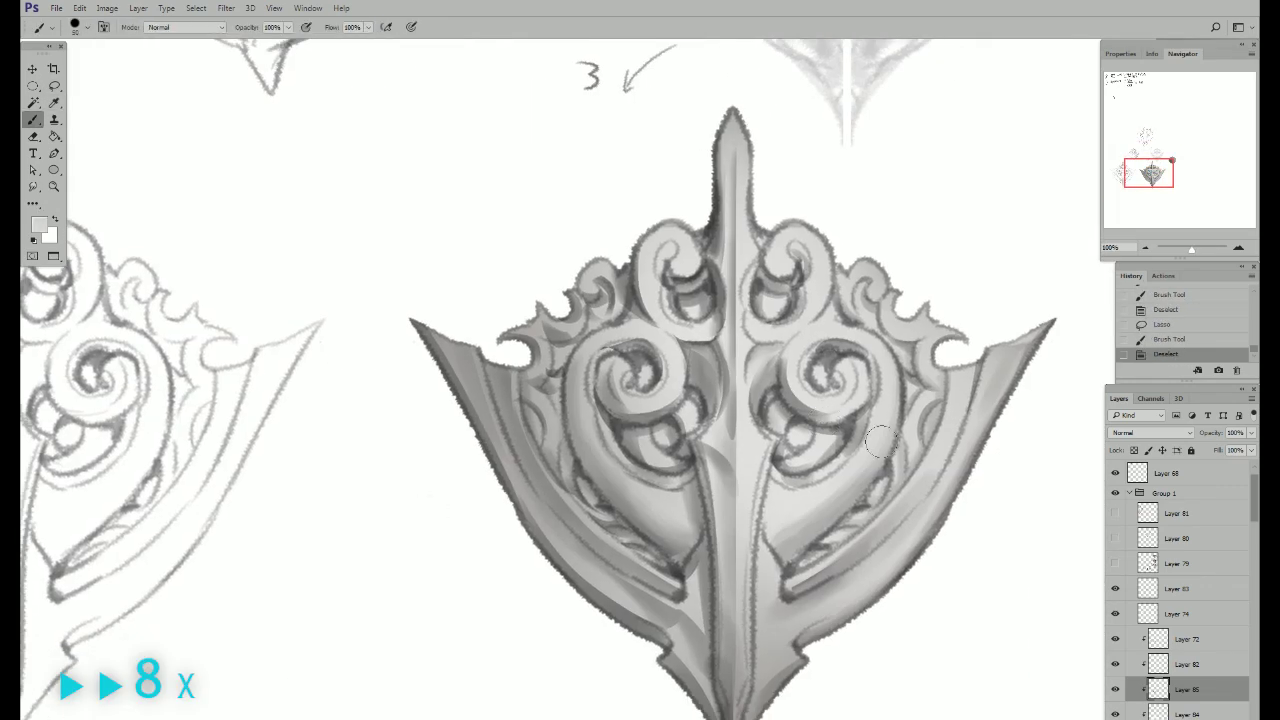
{"action": "mouse_move", "coordinate": [870, 430]}
{"action": "left_mouse_down"}
{"action": "mouse_move", "coordinate": [775, 545]}
{"action": "mouse_move", "coordinate": [700, 597]}
{"action": "mouse_move", "coordinate": [765, 655]}
{"action": "mouse_move", "coordinate": [760, 665]}
{"action": "left_mouse_up"}
{"action": "left_click", "coordinate": [788, 582], "text": "alt"}
{"action": "key", "text": "l"}
{"action": "key", "text": "b"}
{"action": "left_click_drag", "start_coordinate": [790, 560], "coordinate": [920, 600]}
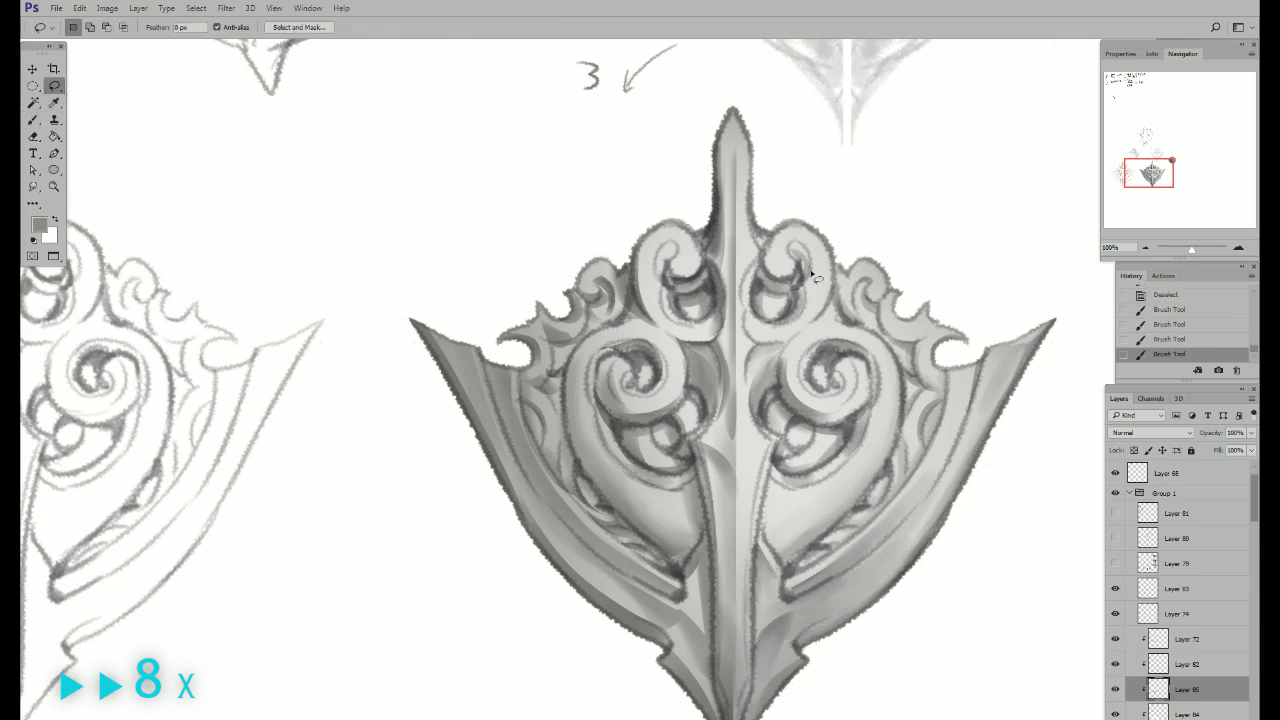
{"action": "key", "text": "ctrl+d"}
Step: Shade the upper swirls and the stem tip using lighter sampled greys
{"action": "mouse_move", "coordinate": [693, 318]}
{"action": "left_mouse_down"}
{"action": "mouse_move", "coordinate": [675, 262]}
{"action": "mouse_move", "coordinate": [790, 245]}
{"action": "mouse_move", "coordinate": [759, 444]}
{"action": "left_mouse_up"}
{"action": "left_click", "coordinate": [800, 300], "text": "alt"}
{"action": "key", "text": "l"}
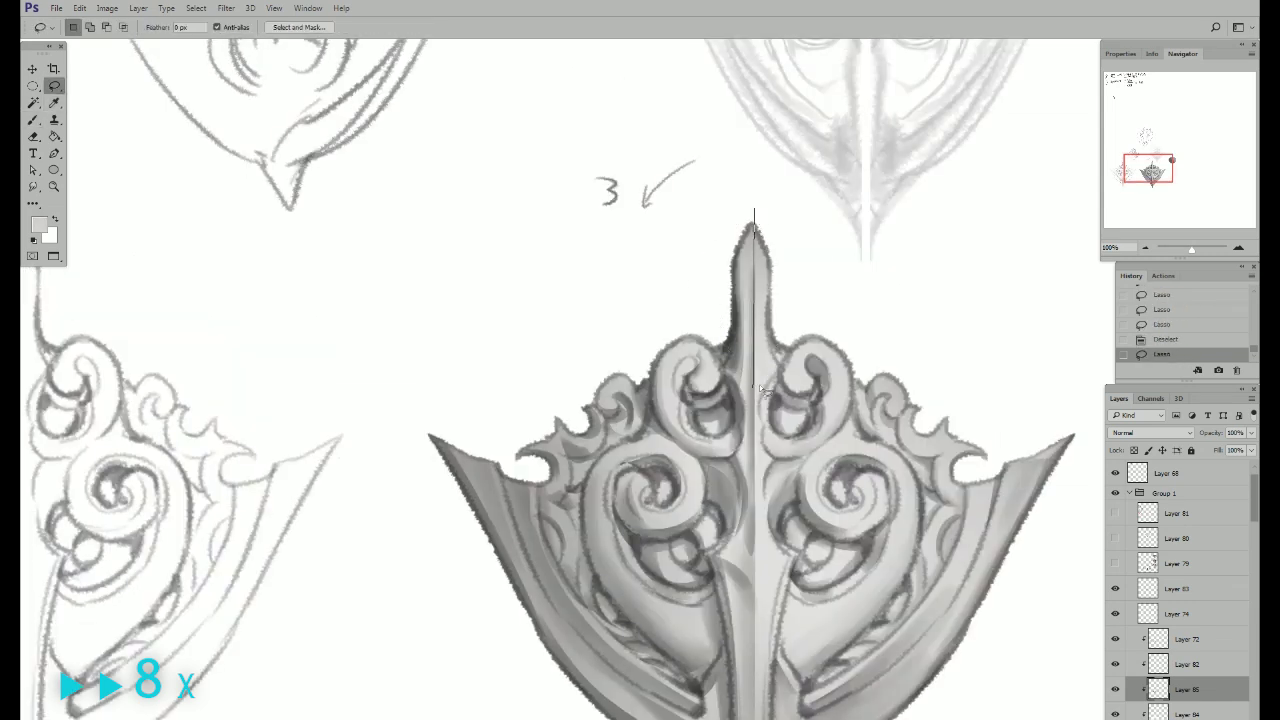
{"action": "key", "text": "b"}
{"action": "left_click_drag", "start_coordinate": [754, 200], "coordinate": [765, 405]}
{"action": "key", "text": "ctrl+d"}
{"action": "left_click", "coordinate": [703, 358], "text": "alt"}
{"action": "mouse_move", "coordinate": [640, 500]}
{"action": "left_mouse_down"}
{"action": "mouse_move", "coordinate": [665, 520]}
{"action": "mouse_move", "coordinate": [635, 495]}
{"action": "left_mouse_up"}
{"action": "left_click_drag", "start_coordinate": [800, 470], "coordinate": [825, 515]}
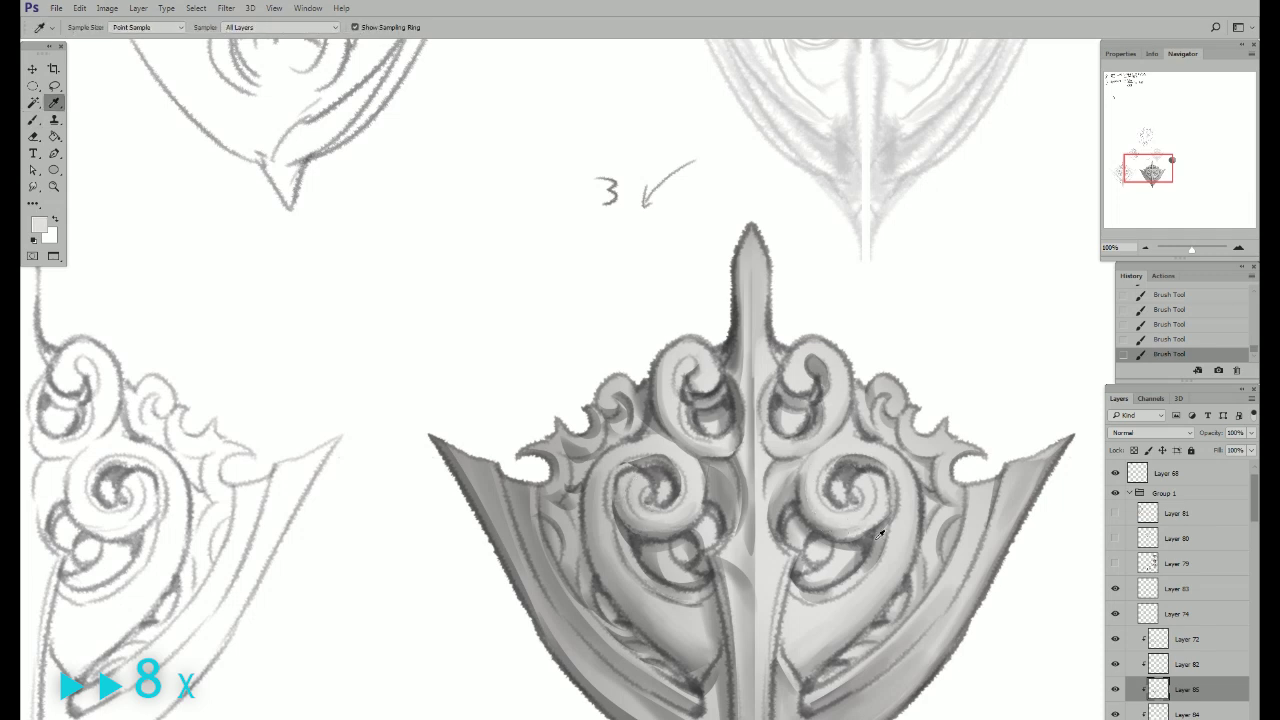
Step: Add shading to the right swirl and a strip along the right blade edge
{"action": "key", "text": "l"}
{"action": "left_click_drag", "start_coordinate": [1005, 465], "coordinate": [945, 625]}
{"action": "key", "text": "b"}
{"action": "left_click_drag", "start_coordinate": [964, 575], "coordinate": [890, 440]}
{"action": "key", "text": "l"}
{"action": "left_click_drag", "start_coordinate": [930, 330], "coordinate": [855, 500]}
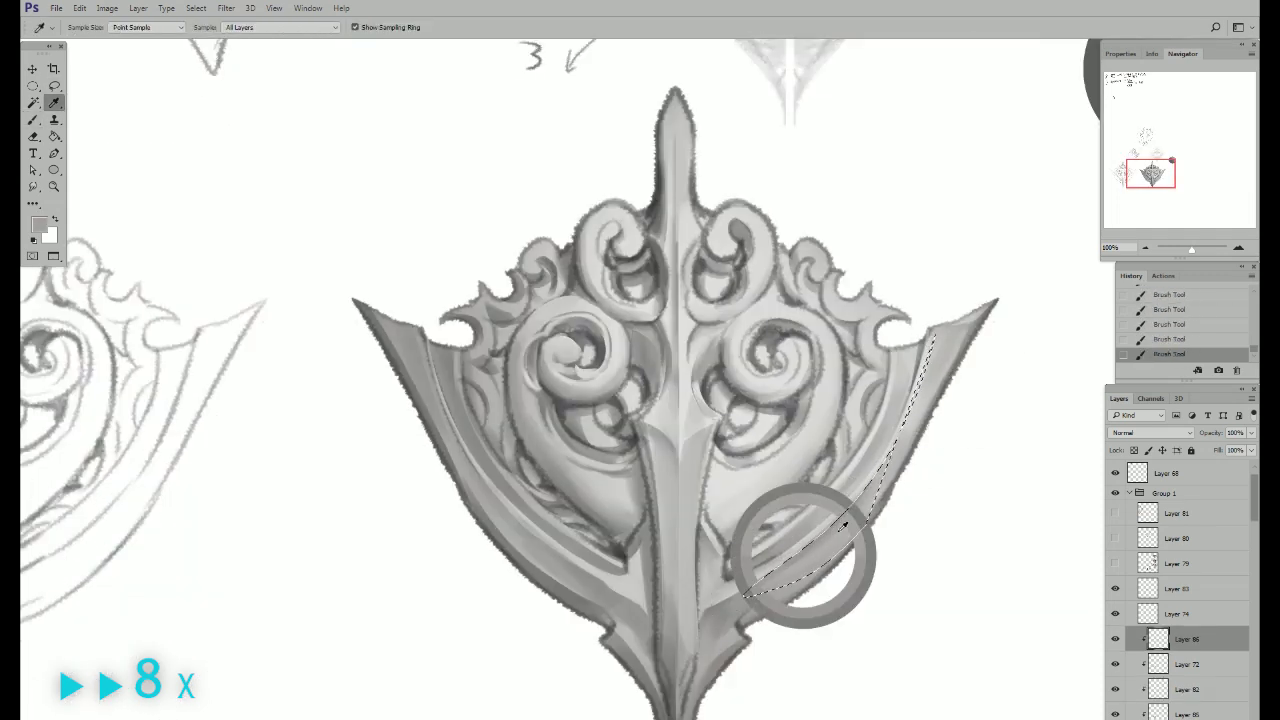
{"action": "key", "text": "b"}
{"action": "key", "text": "l"}
{"action": "key", "text": "ctrl+d"}
{"action": "key", "text": "Return"}
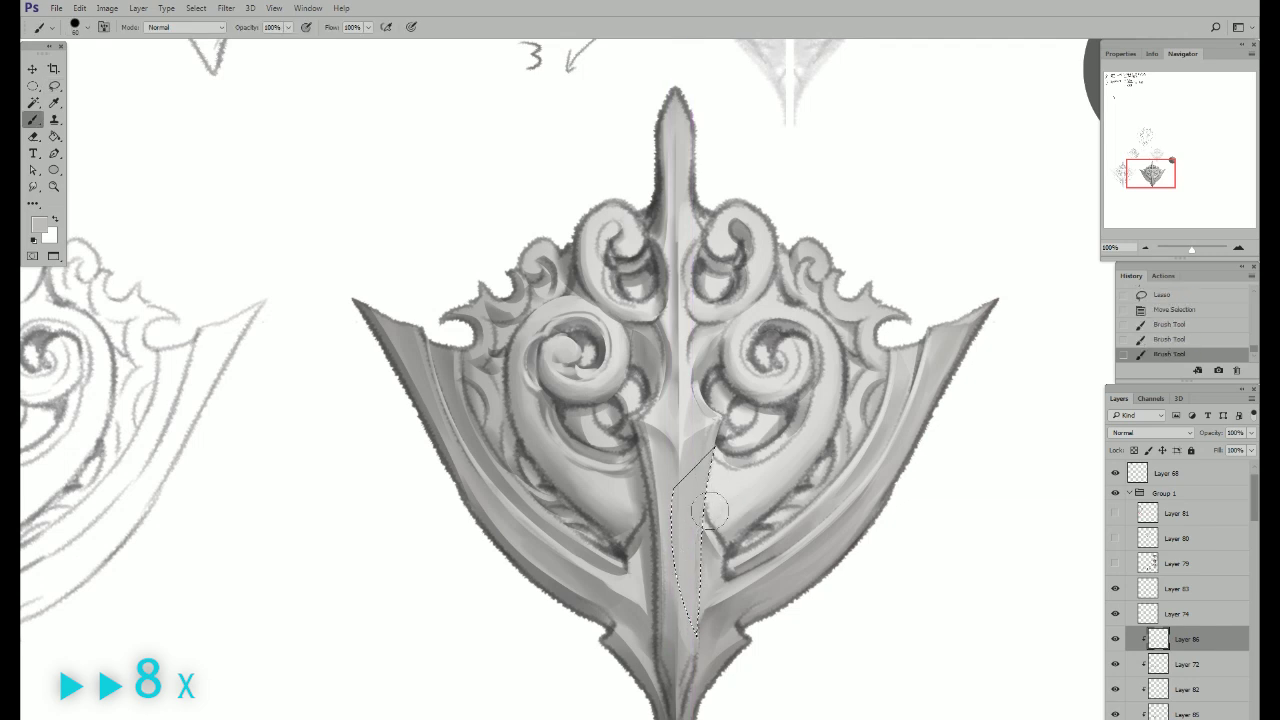
Step: Shade a ridge along the central stem
{"action": "left_click_drag", "start_coordinate": [715, 432], "coordinate": [705, 650]}
{"action": "key", "text": "b"}
{"action": "key", "text": "ctrl+z"}
{"action": "key", "text": "ctrl+d"}
{"action": "left_click_drag", "start_coordinate": [716, 500], "coordinate": [710, 448]}
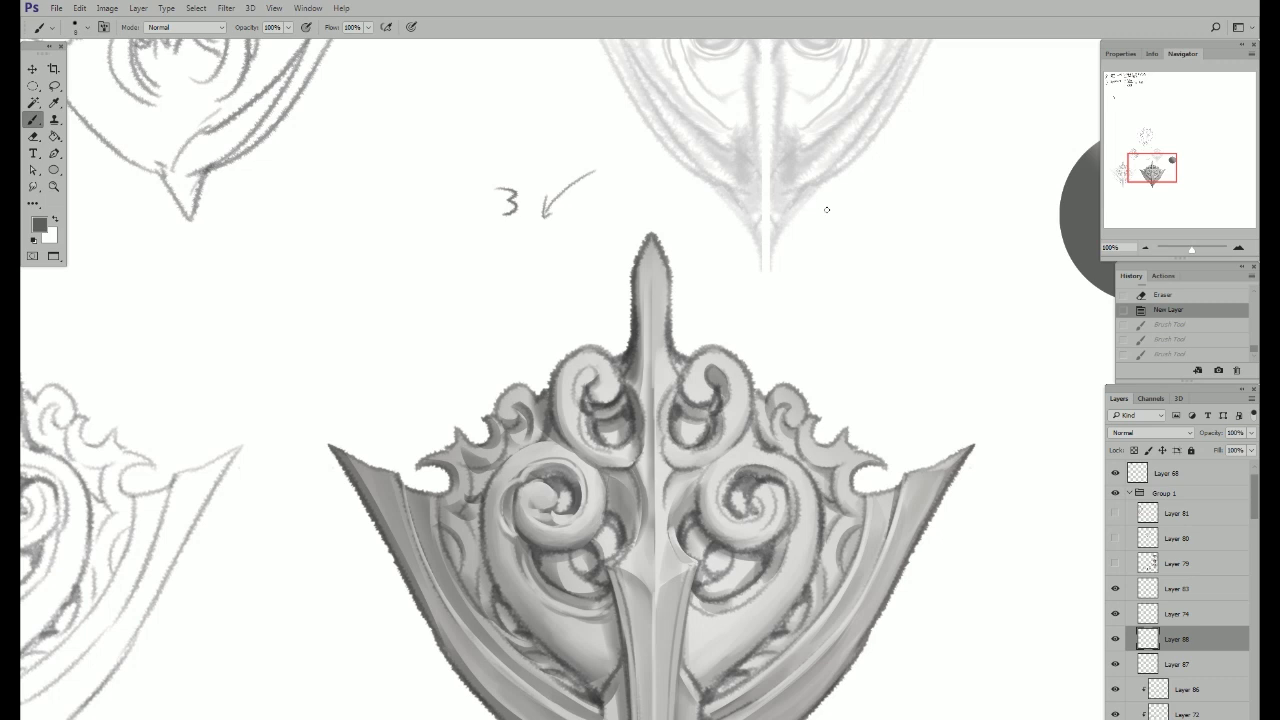
{"action": "key", "text": "F5"}
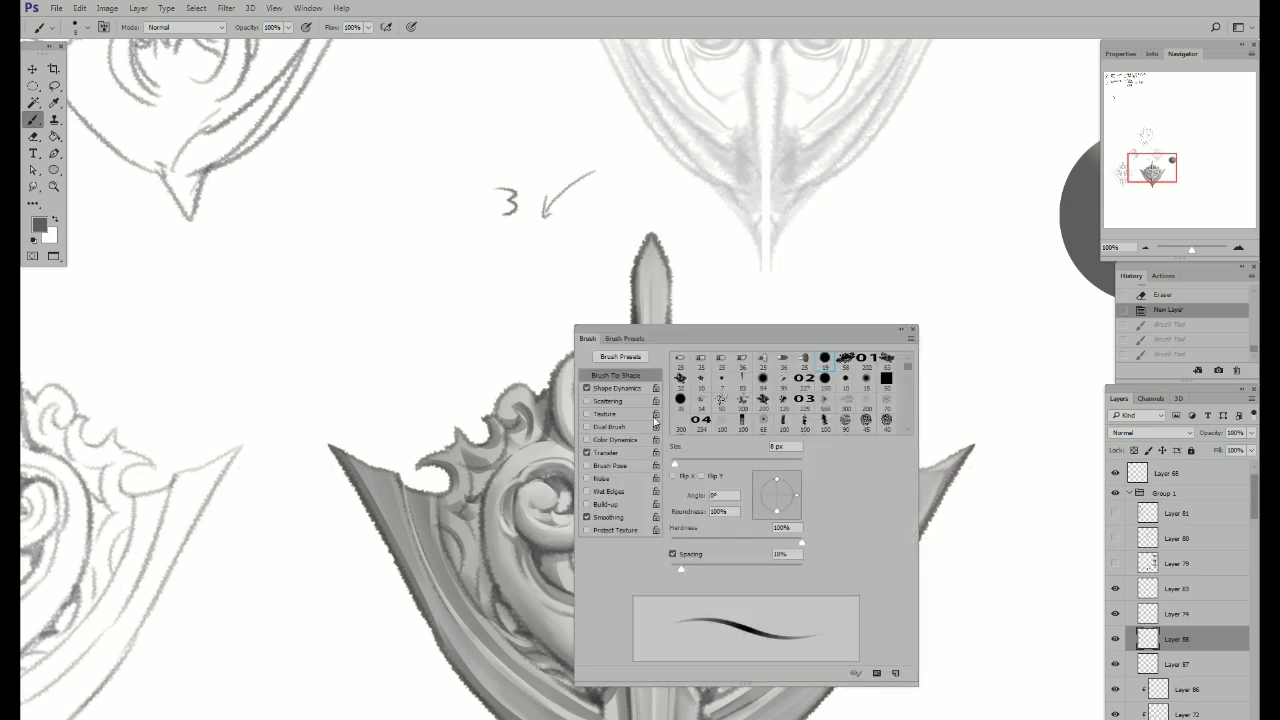
Step: Set the brush to uniform width with no fading or smoothing, testing and undoing dots
{"action": "left_click", "coordinate": [588, 389]}
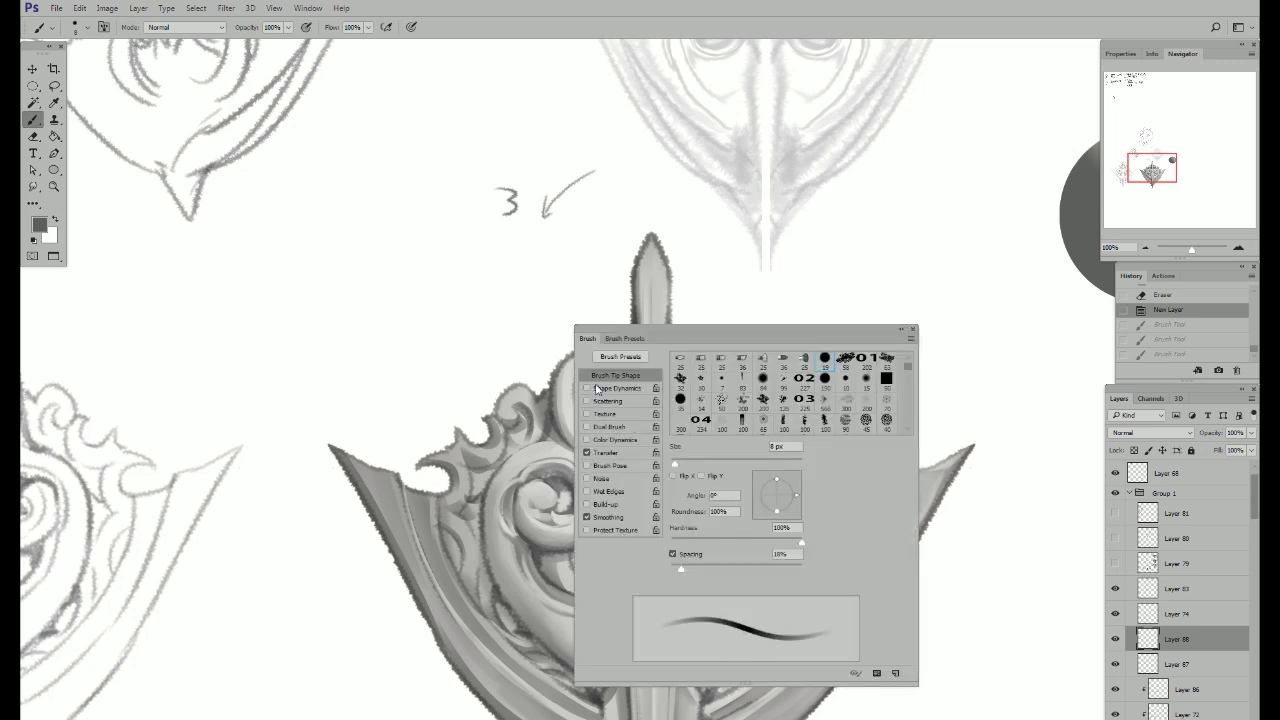
{"action": "left_click", "coordinate": [588, 517]}
{"action": "left_click", "coordinate": [588, 452]}
{"action": "left_click", "coordinate": [900, 142]}
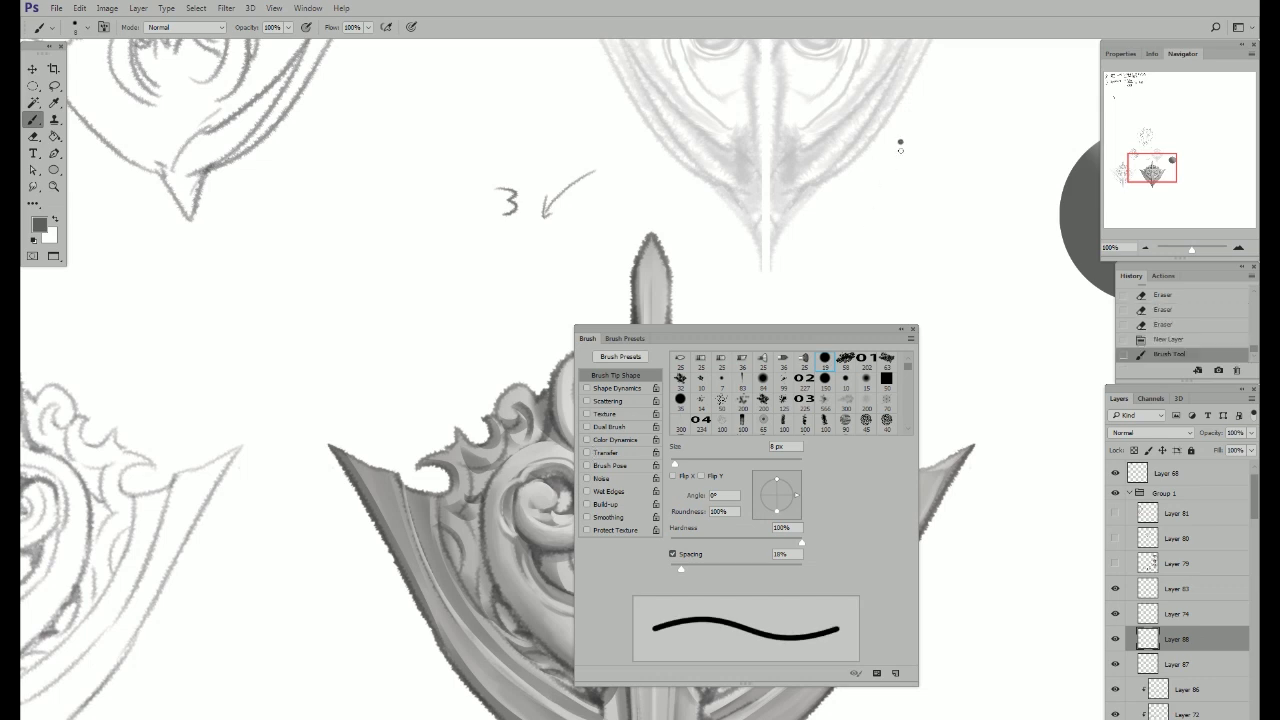
{"action": "left_click", "coordinate": [945, 277]}
{"action": "key", "text": "F5"}
{"action": "key", "text": "ctrl+alt+z"}
{"action": "key", "text": "ctrl+alt+z"}
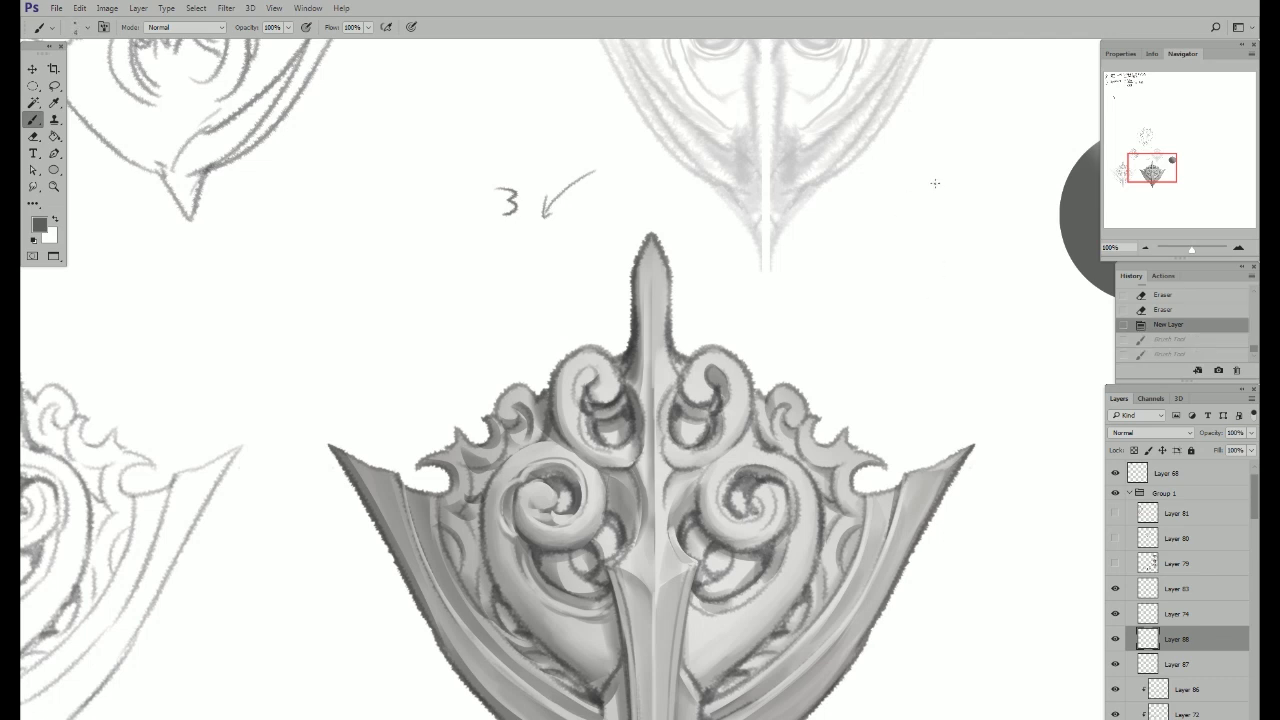
Step: Paint trial curved strokes beside the right blade, then undo them
{"action": "left_click_drag", "start_coordinate": [937, 170], "coordinate": [968, 537]}
{"action": "left_click", "coordinate": [933, 626]}
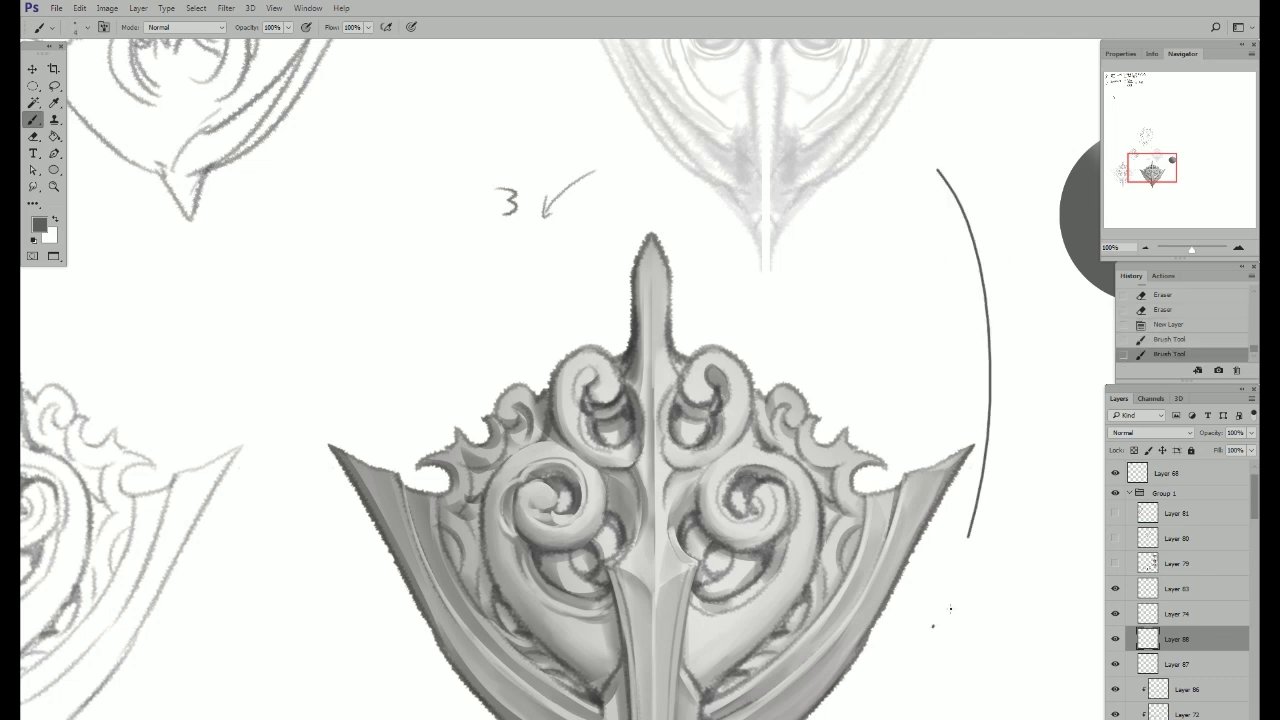
{"action": "key", "text": "ctrl+alt+z"}
{"action": "key", "text": "ctrl+alt+z"}
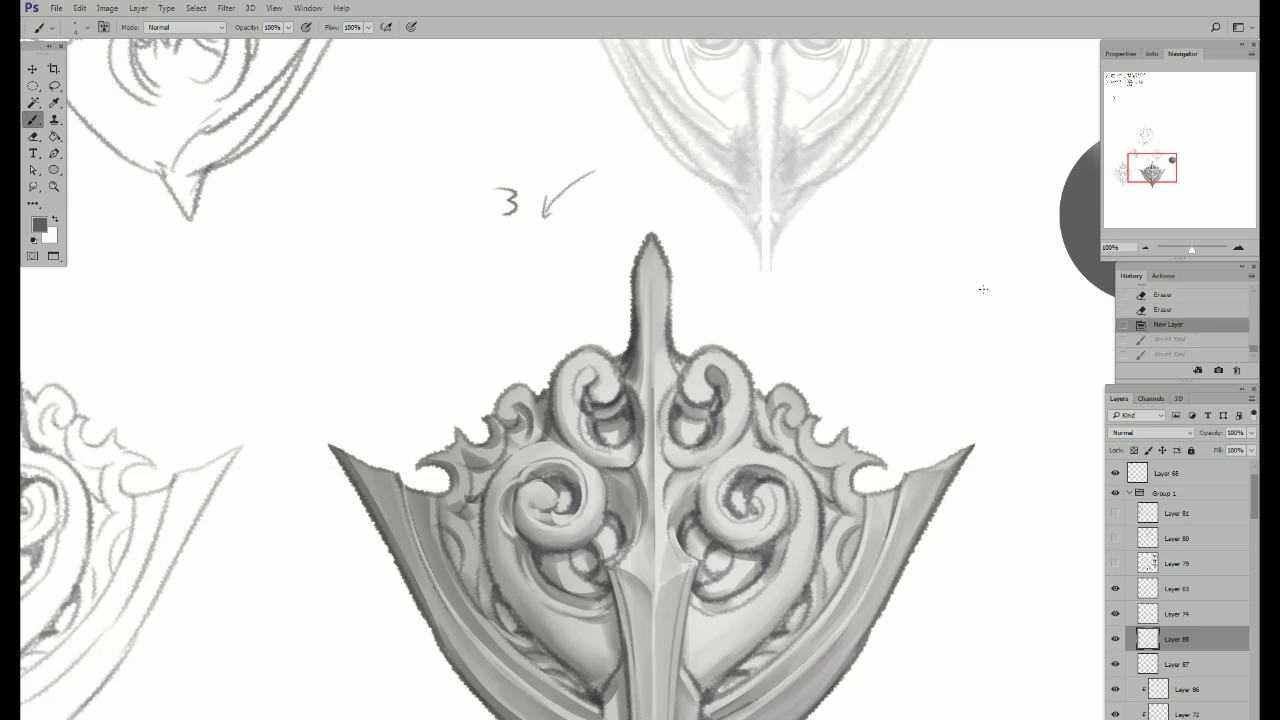
{"action": "left_click", "coordinate": [978, 447]}
{"action": "left_click_drag", "start_coordinate": [958, 474], "coordinate": [942, 504]}
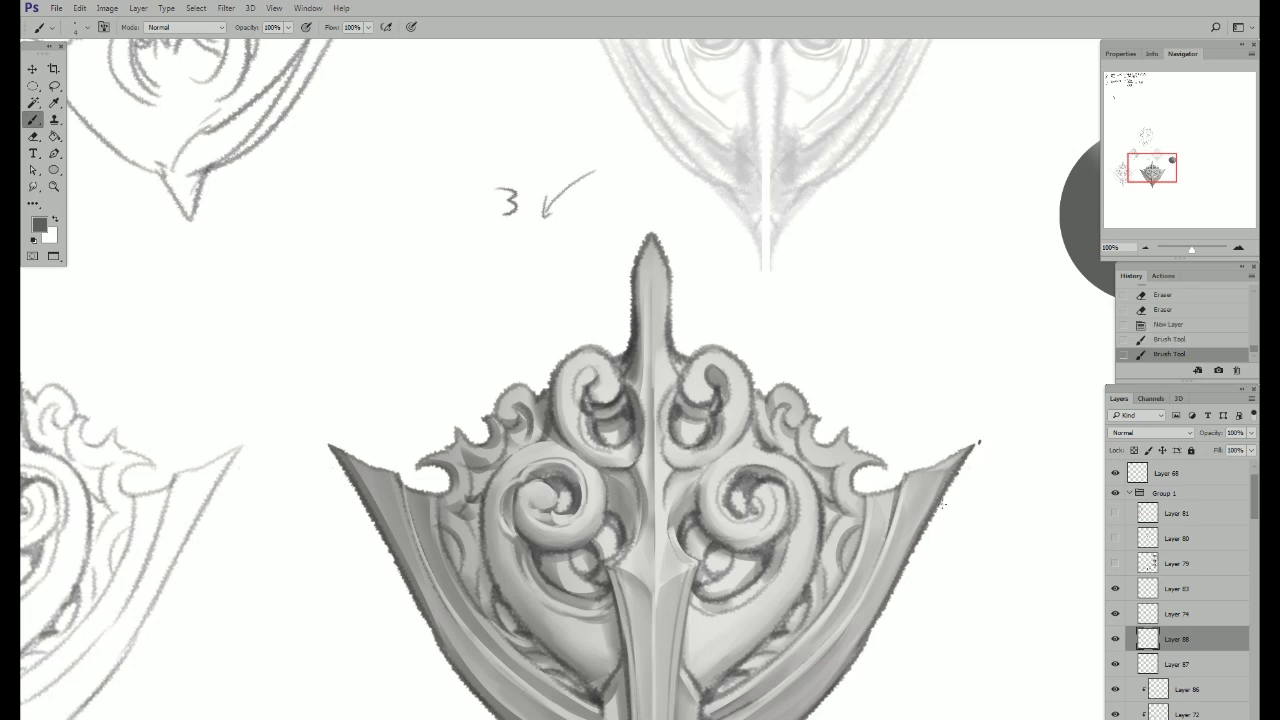
{"action": "key", "text": "ctrl+alt+z"}
{"action": "key", "text": "ctrl+alt+z"}
Step: Try a straight line down the blade edge, undo it, and zoom into the right blade
{"action": "left_click", "coordinate": [1000, 438]}
{"action": "left_click", "coordinate": [976, 492], "text": "shift"}
{"action": "left_click", "coordinate": [957, 535], "text": "shift"}
{"action": "left_click", "coordinate": [934, 568], "text": "shift"}
{"action": "left_click", "coordinate": [915, 608], "text": "shift"}
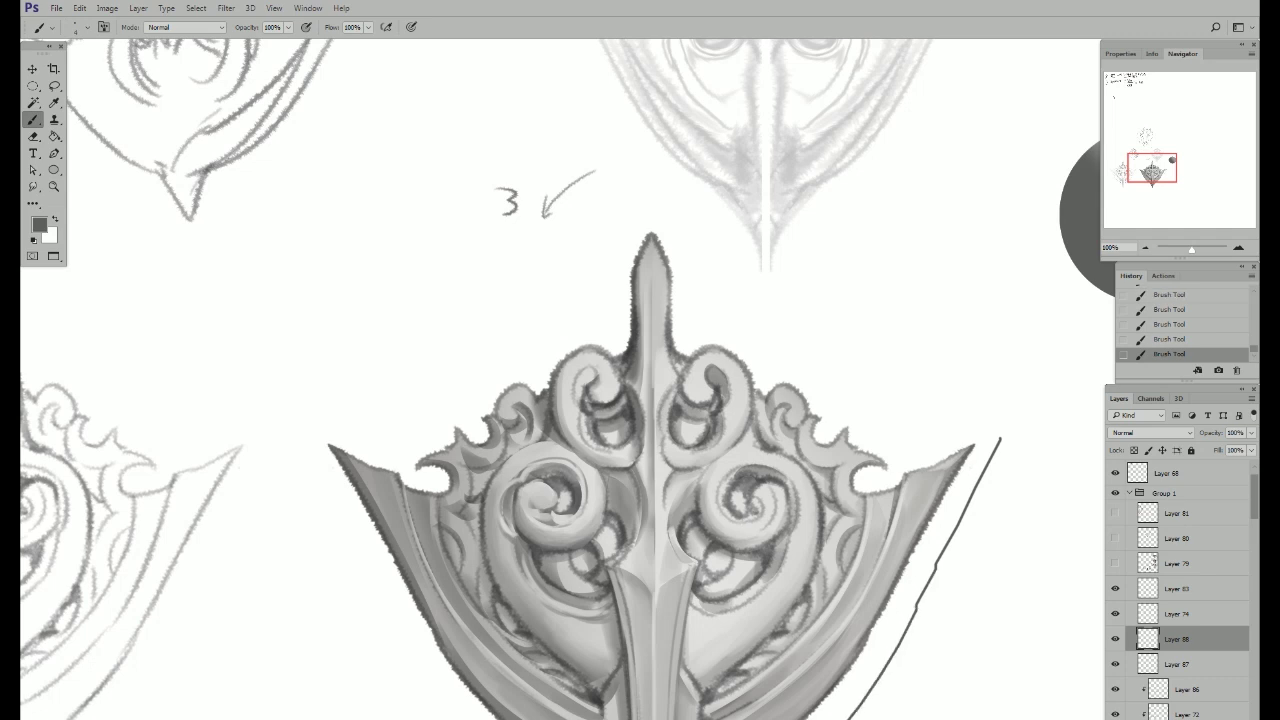
{"action": "key", "text": "ctrl+alt+z"}
{"action": "key", "text": "ctrl+alt+z"}
{"action": "key", "text": "ctrl+alt+z"}
{"action": "key", "text": "ctrl+alt+z"}
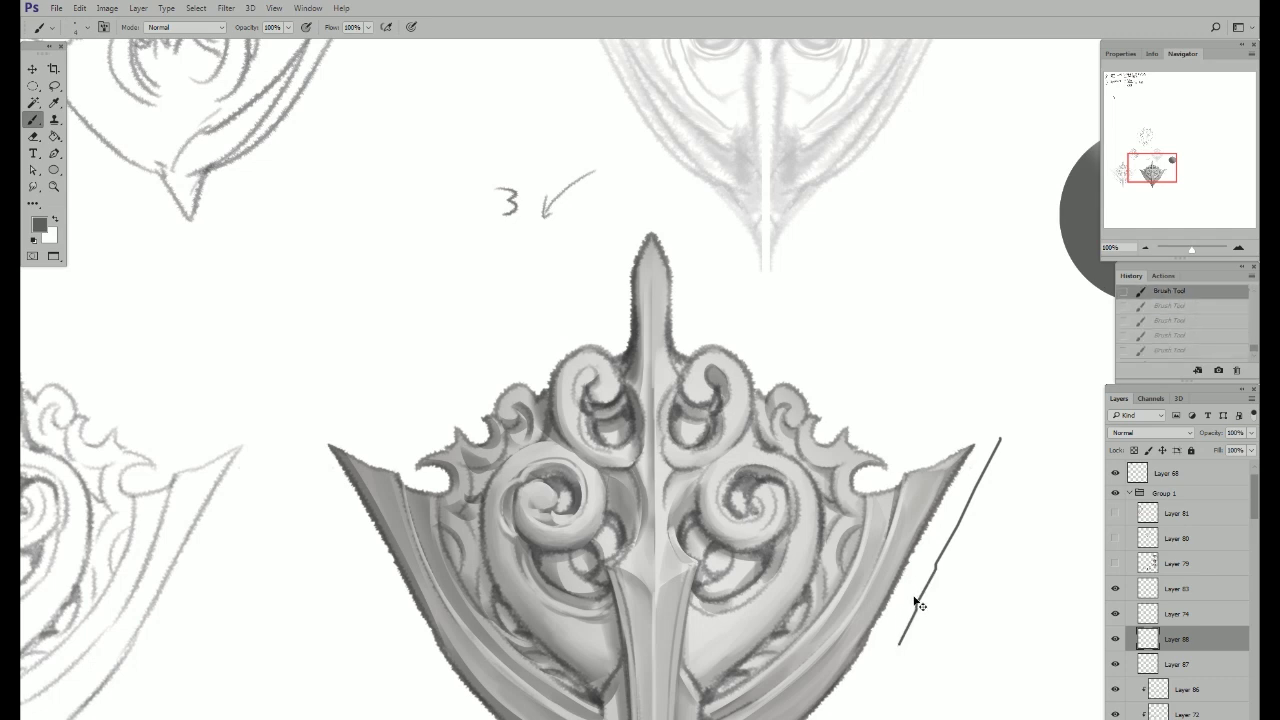
{"action": "key", "text": "ctrl+alt+z"}
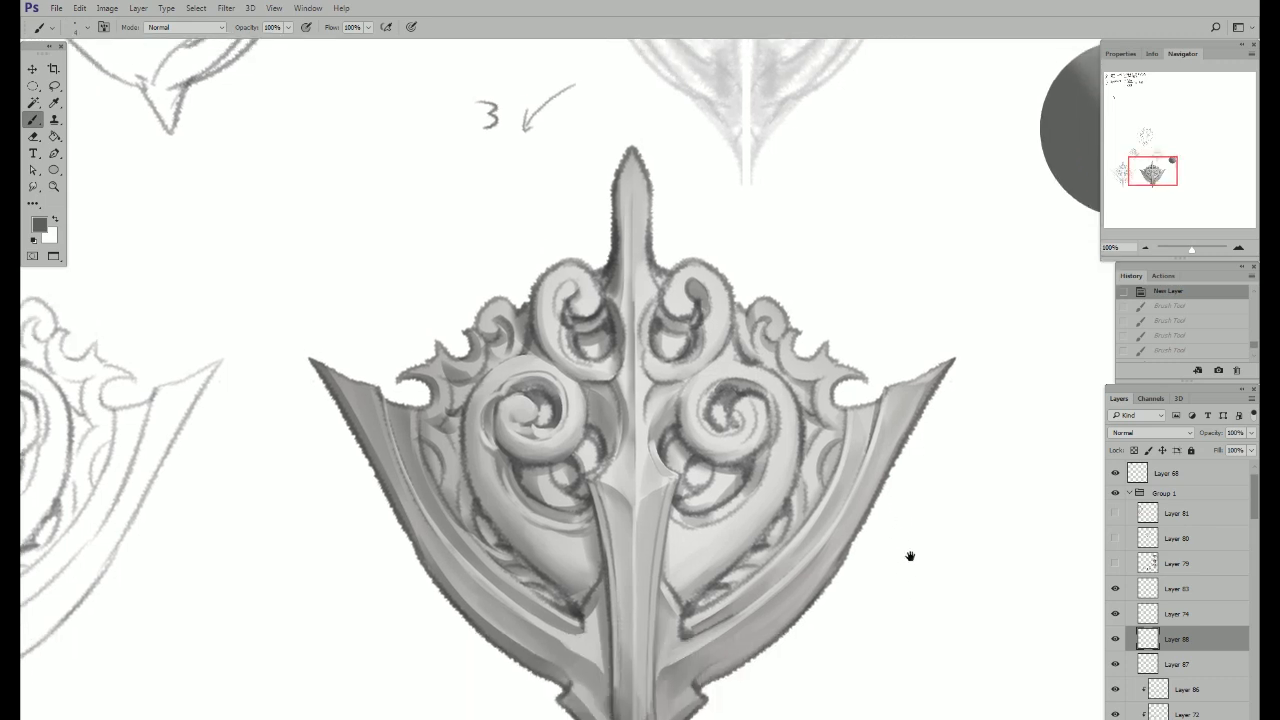
{"action": "scroll", "coordinate": [910, 560], "scroll_direction": "down", "scroll_amount": 3}
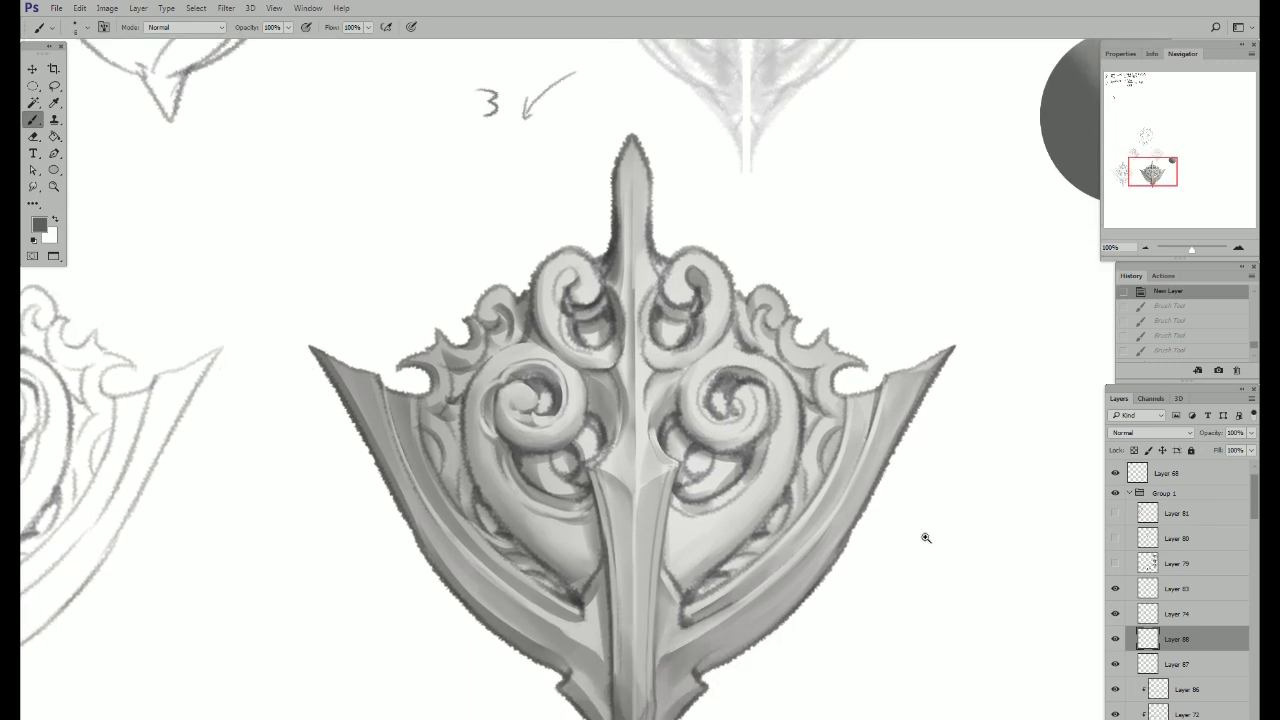
{"action": "left_click", "coordinate": [925, 537]}
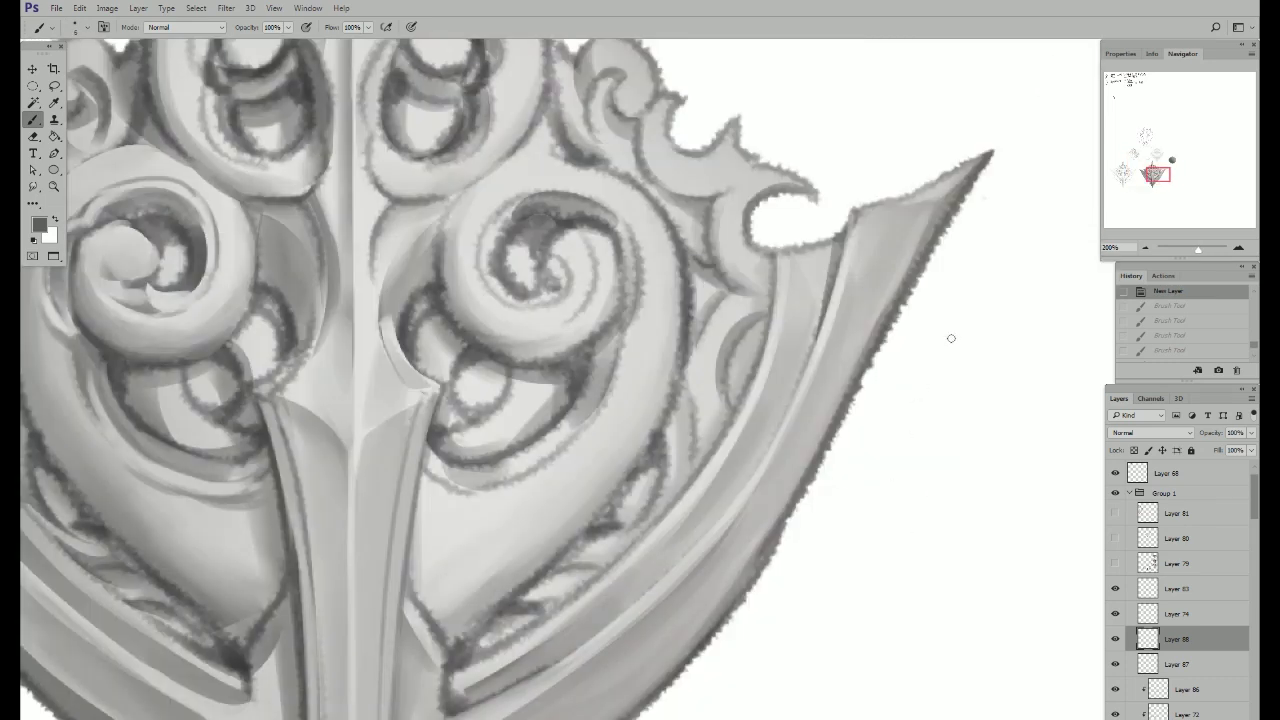
Step: Paint a straight dark edge from the shield's right point down the right rim
{"action": "left_click", "coordinate": [995, 148]}
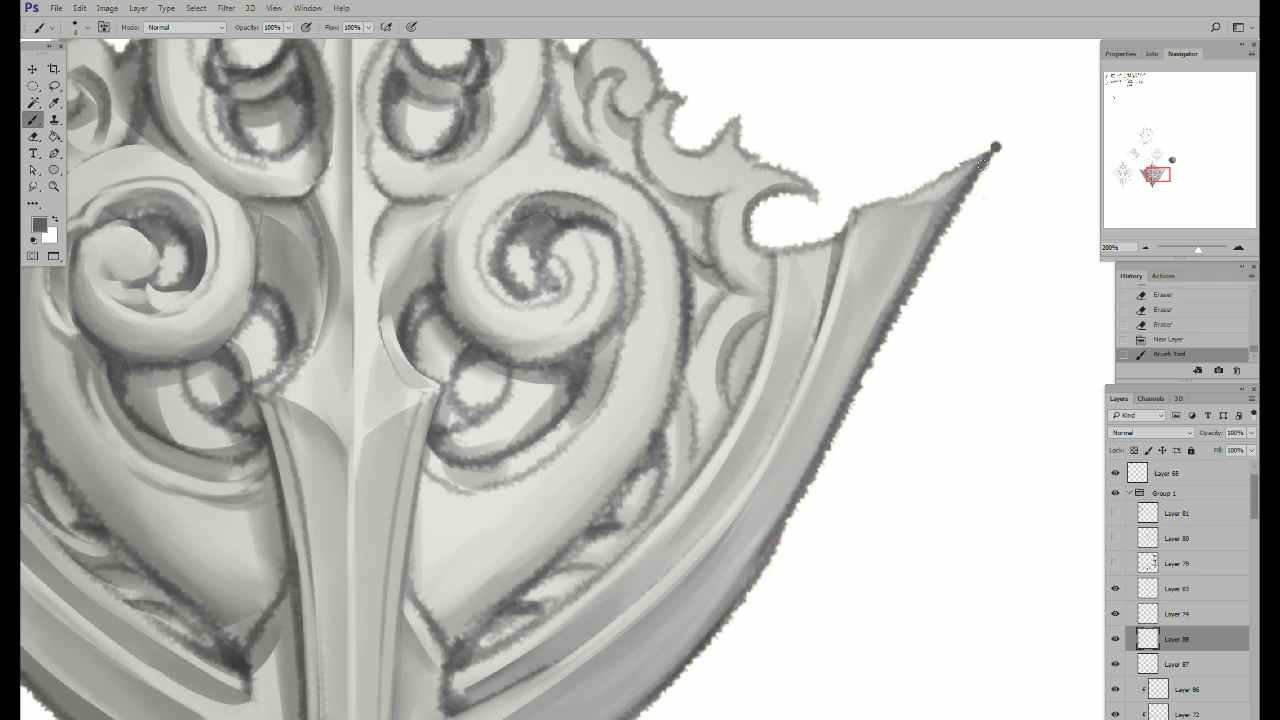
{"action": "left_click", "coordinate": [935, 245], "text": "shift"}
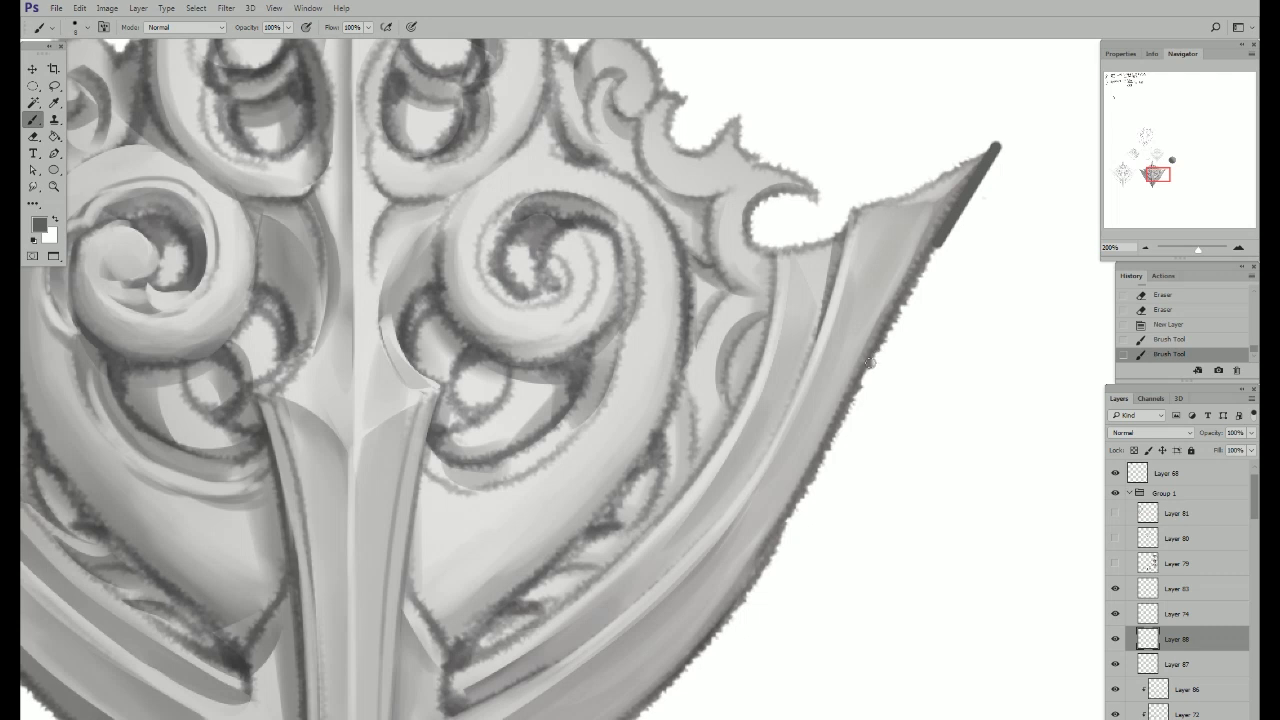
{"action": "left_click", "coordinate": [869, 363], "text": "shift"}
{"action": "left_click", "coordinate": [810, 492], "text": "shift"}
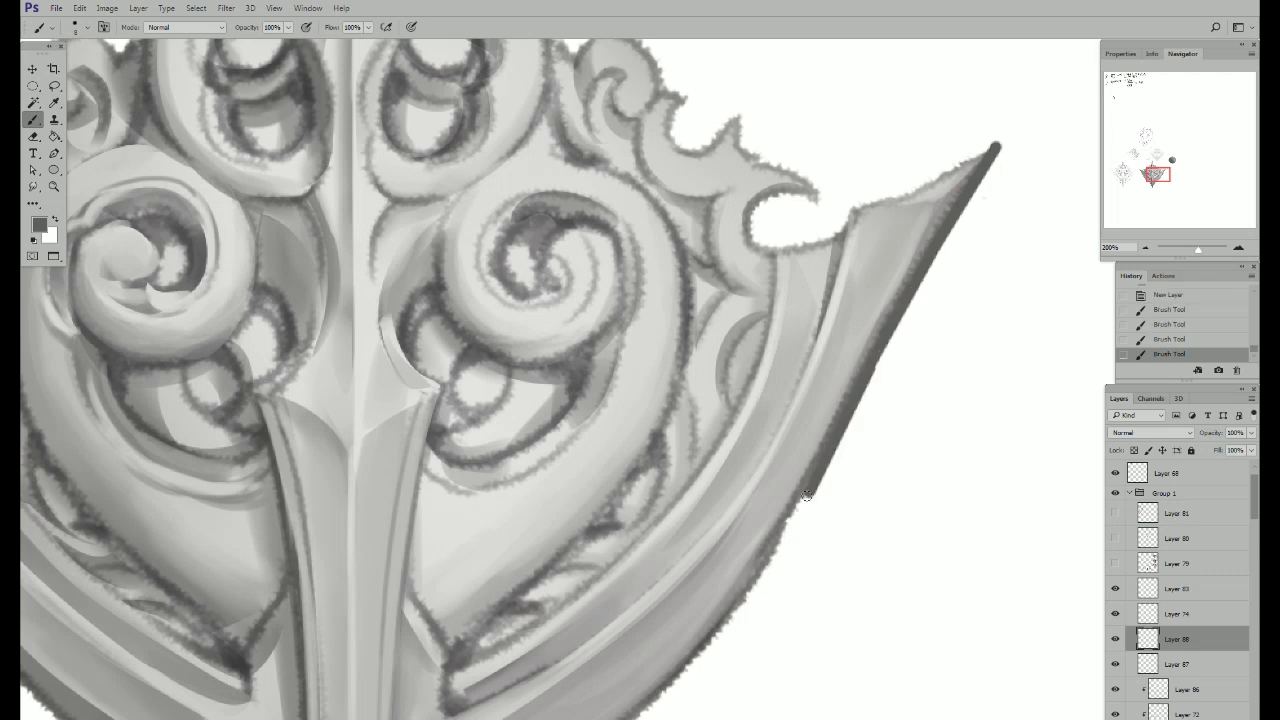
{"action": "left_click", "coordinate": [748, 593], "text": "shift"}
{"action": "left_click", "coordinate": [692, 661], "text": "shift"}
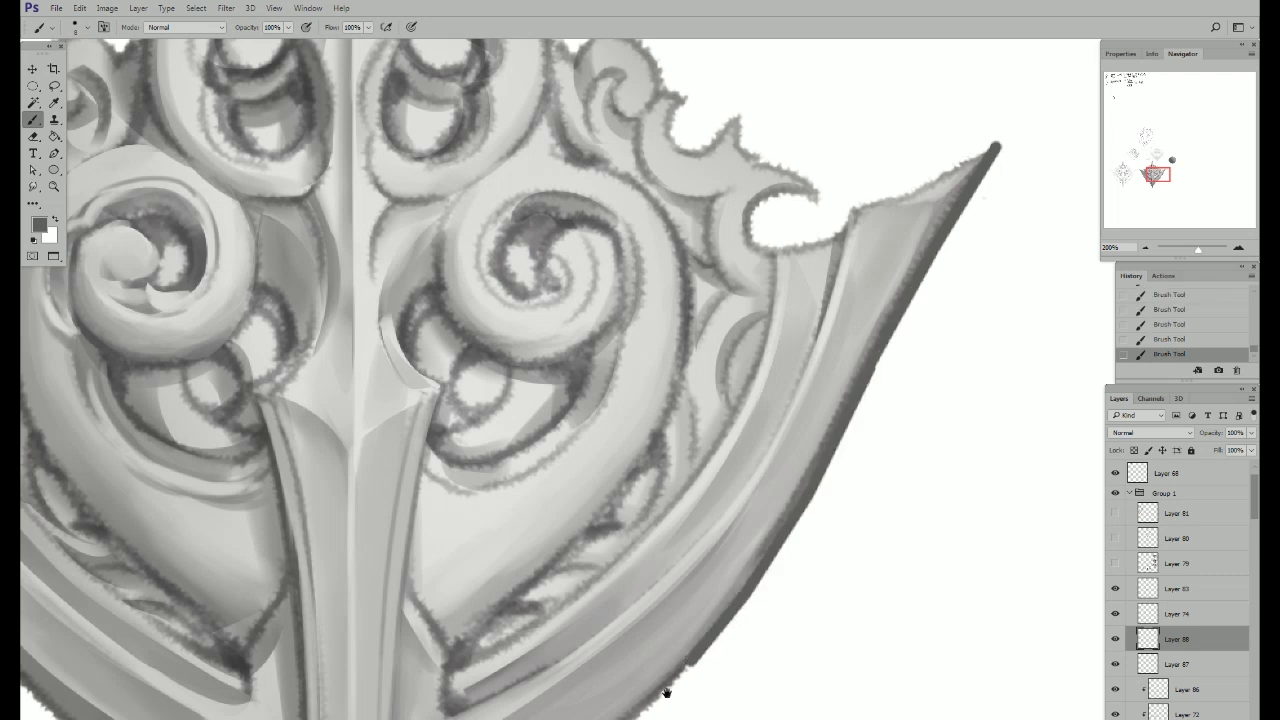
Step: Continue the dark edge along the lower rim, through the notch, to the bottom tip
{"action": "left_click_drag", "start_coordinate": [666, 692], "coordinate": [747, 511]}
{"action": "left_click", "coordinate": [729, 538], "text": "shift"}
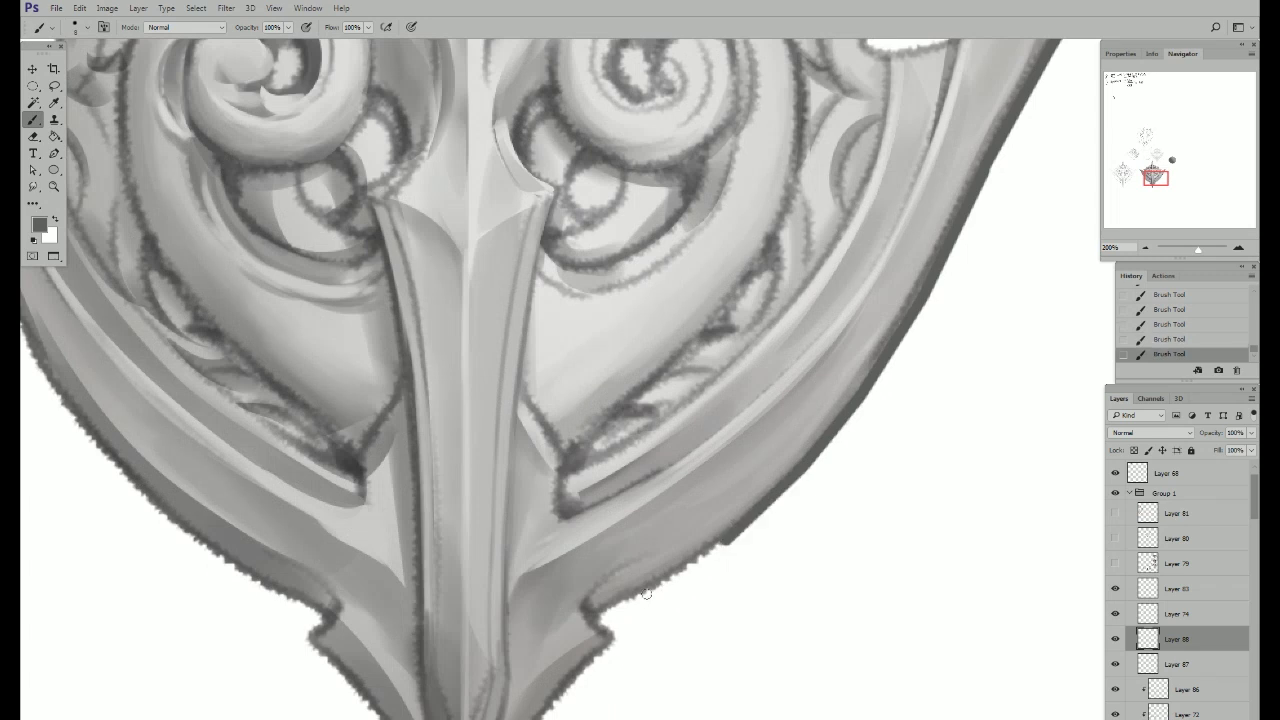
{"action": "left_click", "coordinate": [645, 594], "text": "shift"}
{"action": "left_click", "coordinate": [590, 605], "text": "shift"}
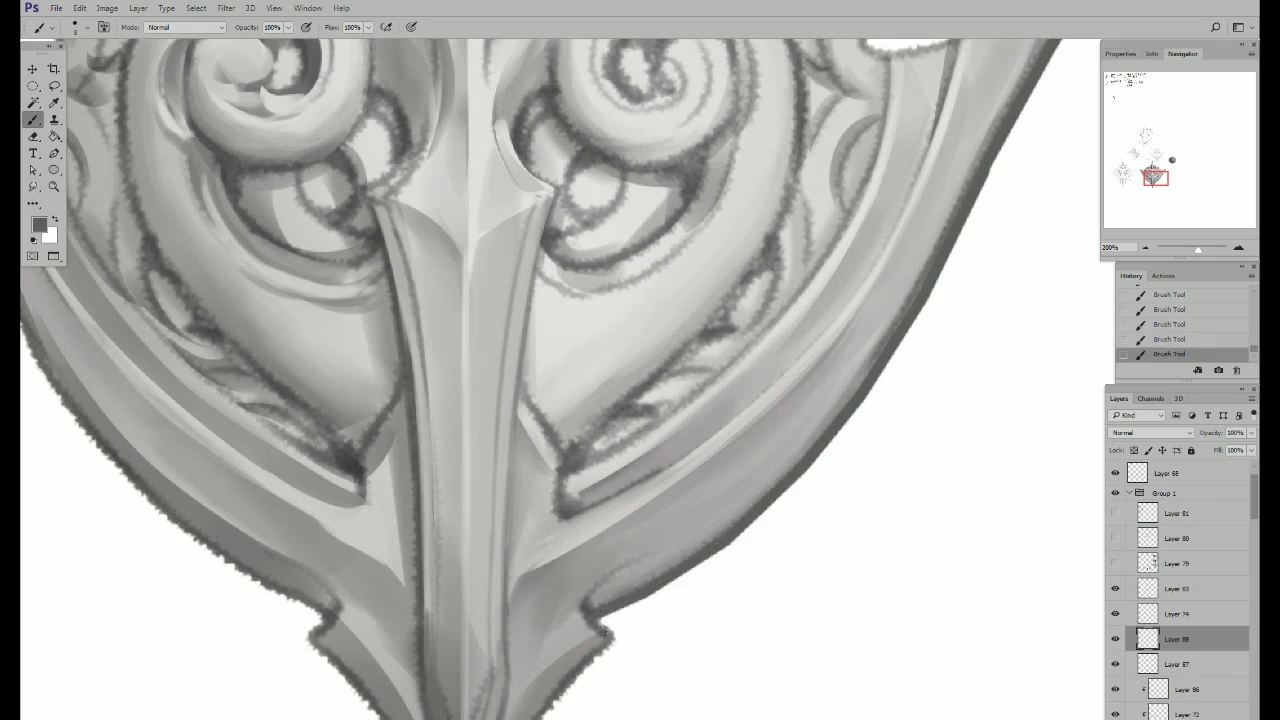
{"action": "left_click", "coordinate": [616, 634], "text": "shift"}
{"action": "left_click", "coordinate": [595, 657], "text": "shift"}
{"action": "left_click_drag", "start_coordinate": [528, 703], "coordinate": [578, 577]}
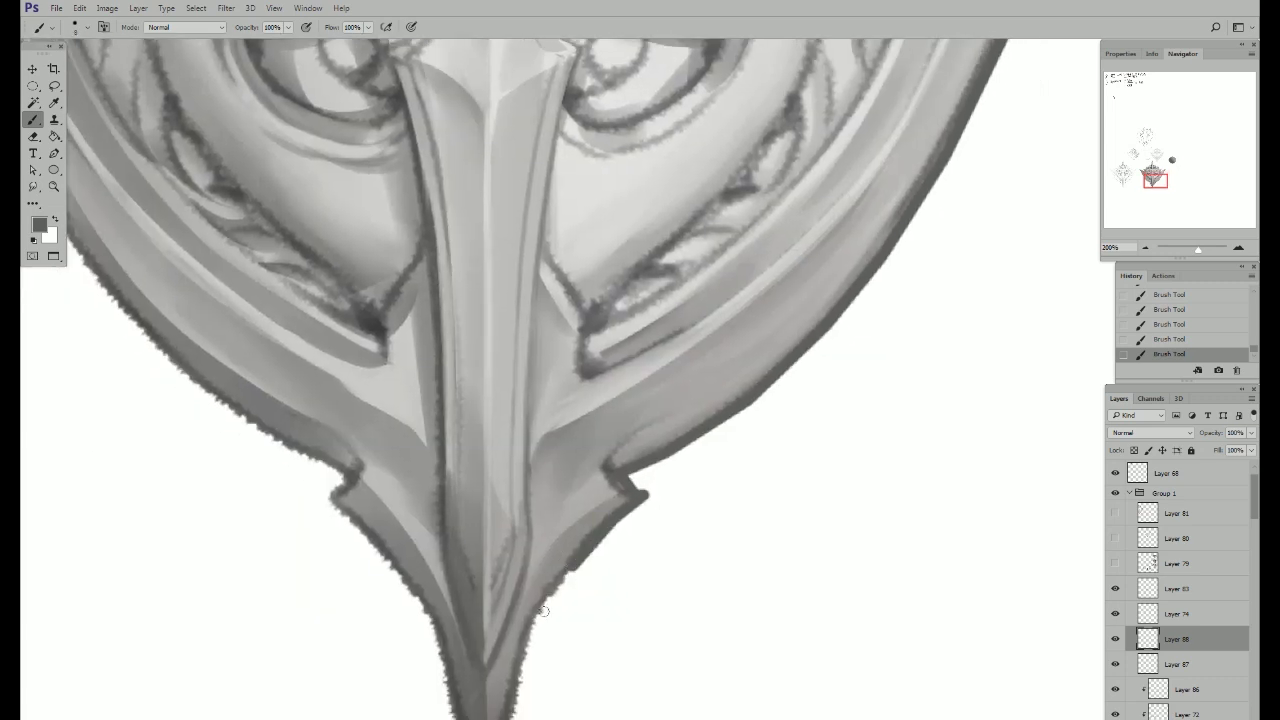
{"action": "left_click", "coordinate": [519, 676], "text": "shift"}
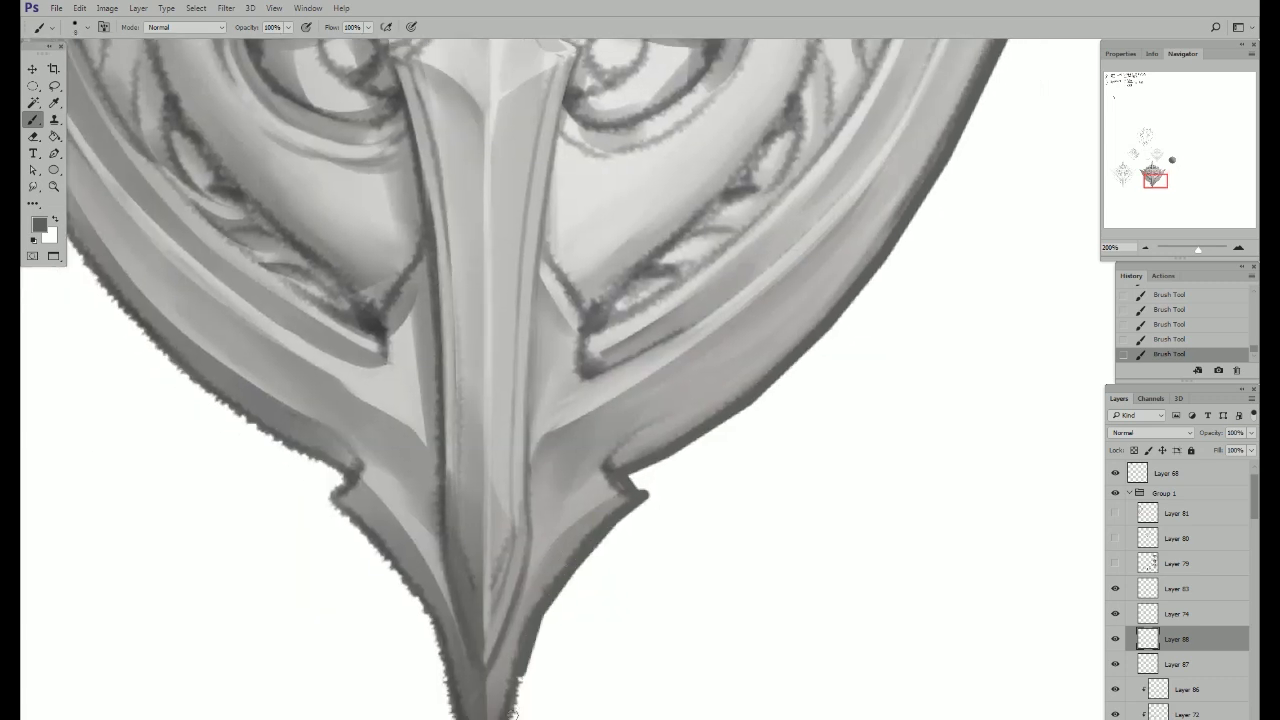
{"action": "left_click", "coordinate": [515, 712], "text": "shift"}
Step: Duplicate the edge layer, move the copy left, flip it horizontally and merge down
{"action": "key", "text": "ctrl+minus"}
{"action": "key", "text": "ctrl+minus"}
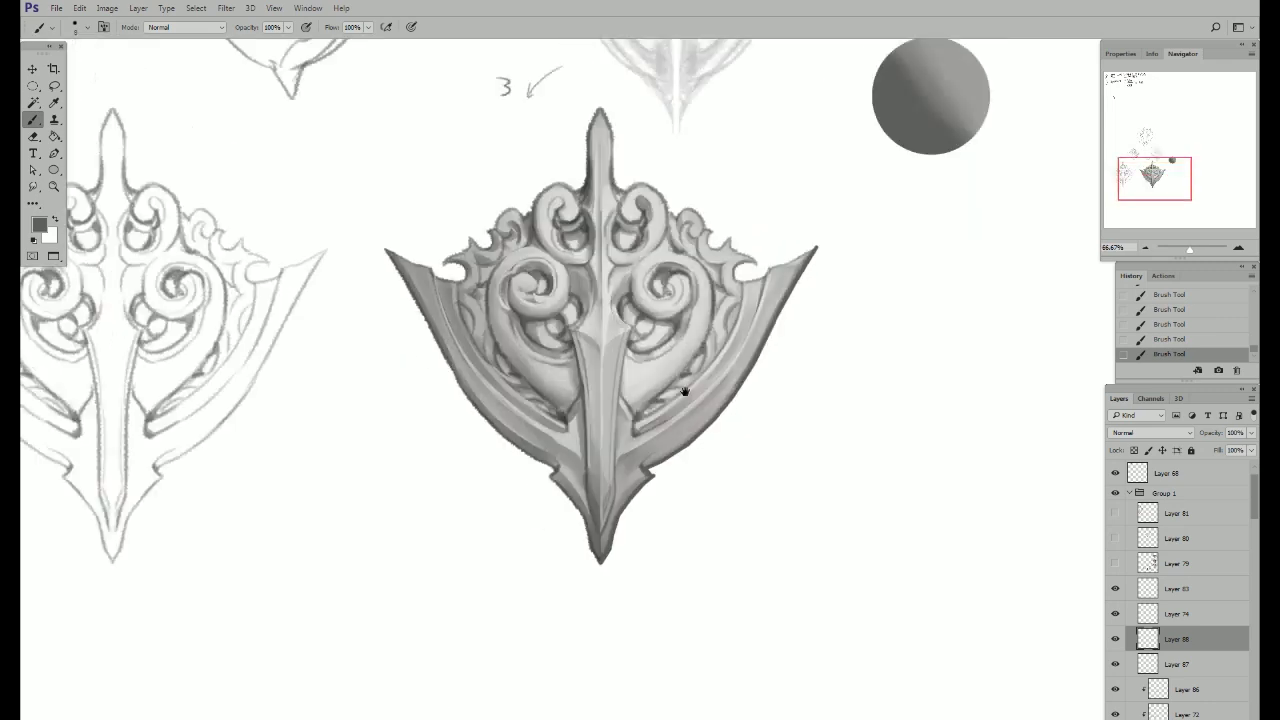
{"action": "mouse_move", "coordinate": [675, 451]}
{"action": "left_mouse_down"}
{"action": "mouse_move", "coordinate": [692, 463]}
{"action": "mouse_move", "coordinate": [586, 467]}
{"action": "left_mouse_up"}
{"action": "key", "text": "ctrl+shift+h"}
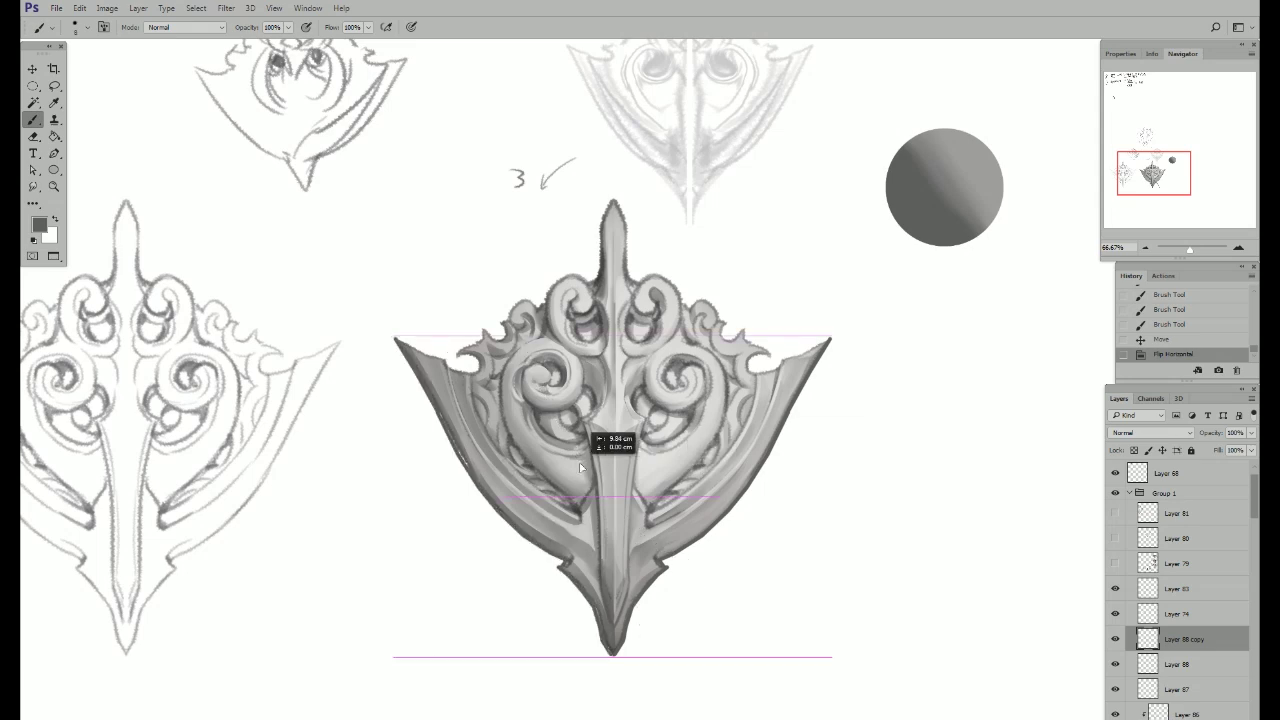
{"action": "key", "text": "ctrl+e"}
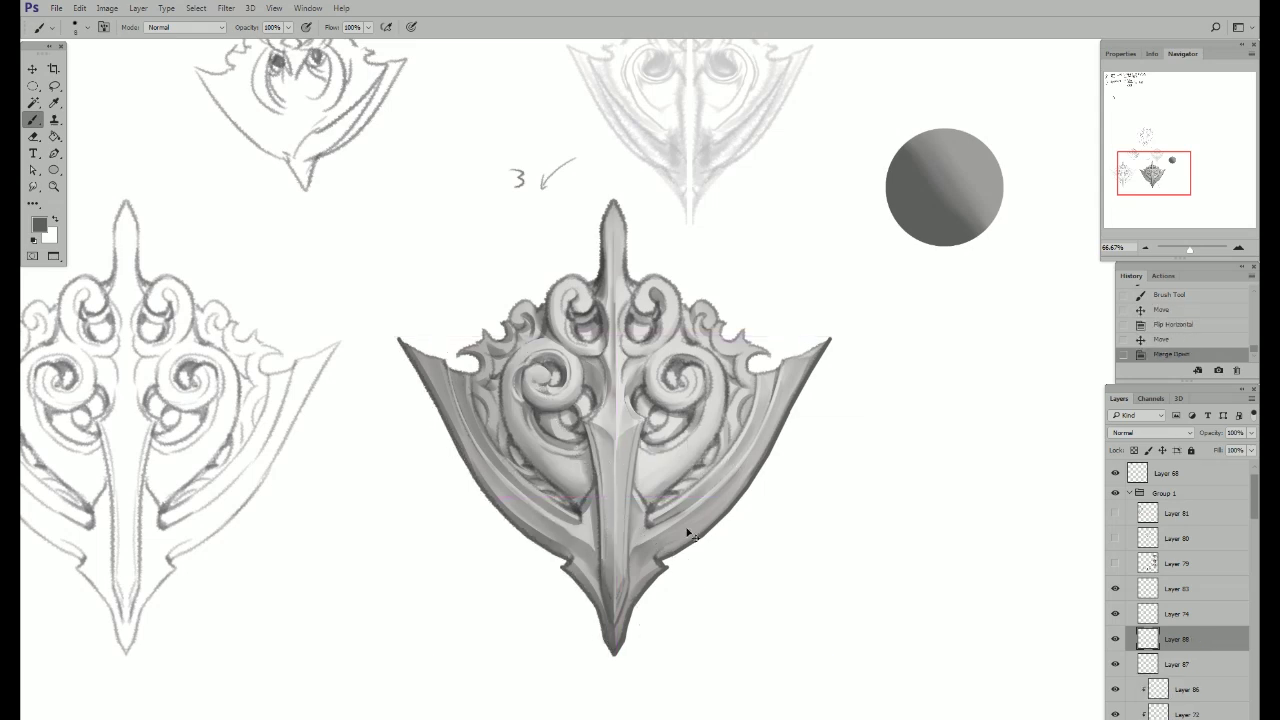
Step: Undo the merge, nudge the mirrored left edge into alignment, and merge it down again
{"action": "scroll", "coordinate": [623, 549], "scroll_direction": "up", "scroll_amount": 2}
{"action": "key", "text": "ctrl+z"}
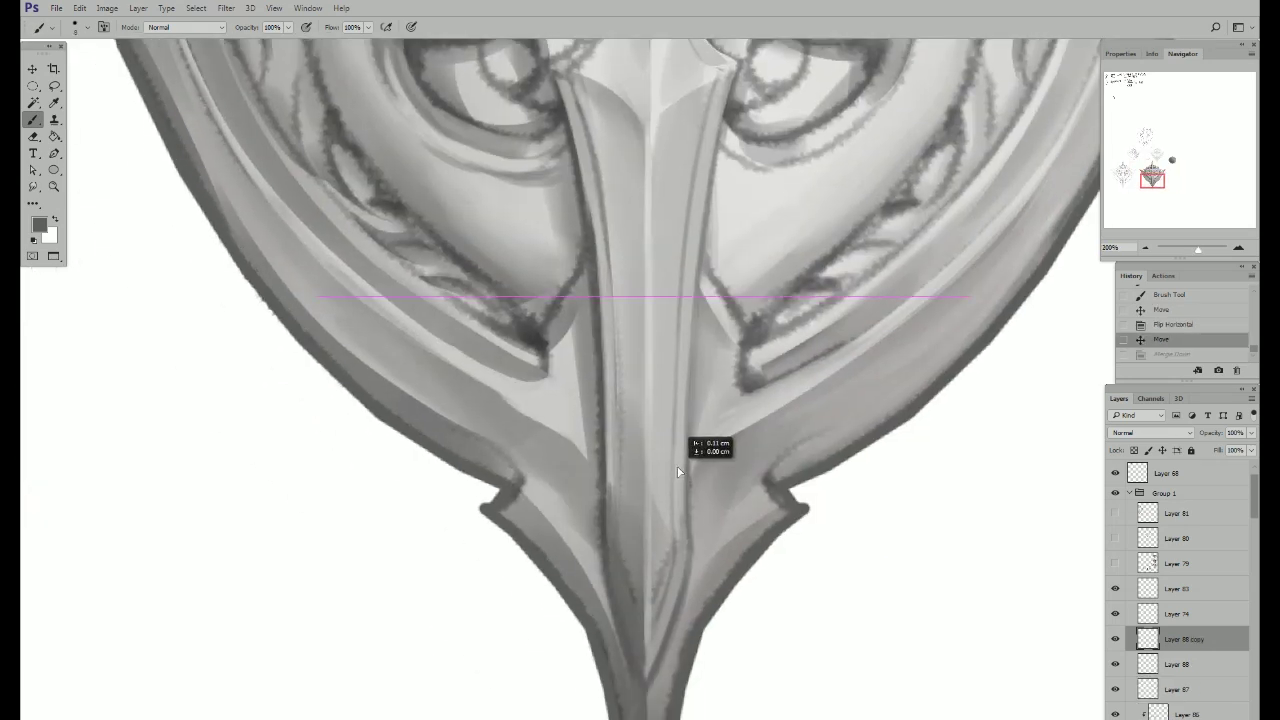
{"action": "left_click_drag", "start_coordinate": [686, 471], "coordinate": [686, 457]}
{"action": "key", "text": "ctrl+e"}
{"action": "scroll", "coordinate": [705, 459], "scroll_direction": "down", "scroll_amount": 2}
{"action": "scroll", "coordinate": [760, 500], "scroll_direction": "down", "scroll_amount": 2}
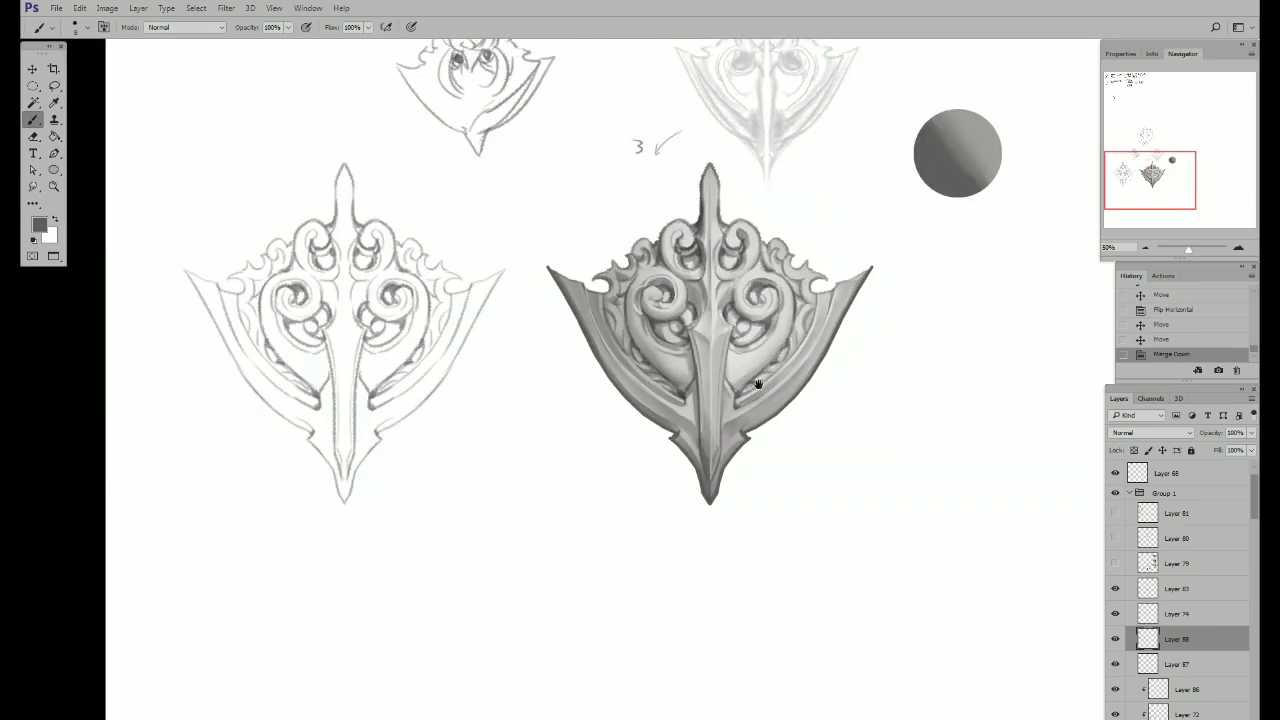
{"action": "left_click_drag", "start_coordinate": [849, 563], "coordinate": [1047, 655]}
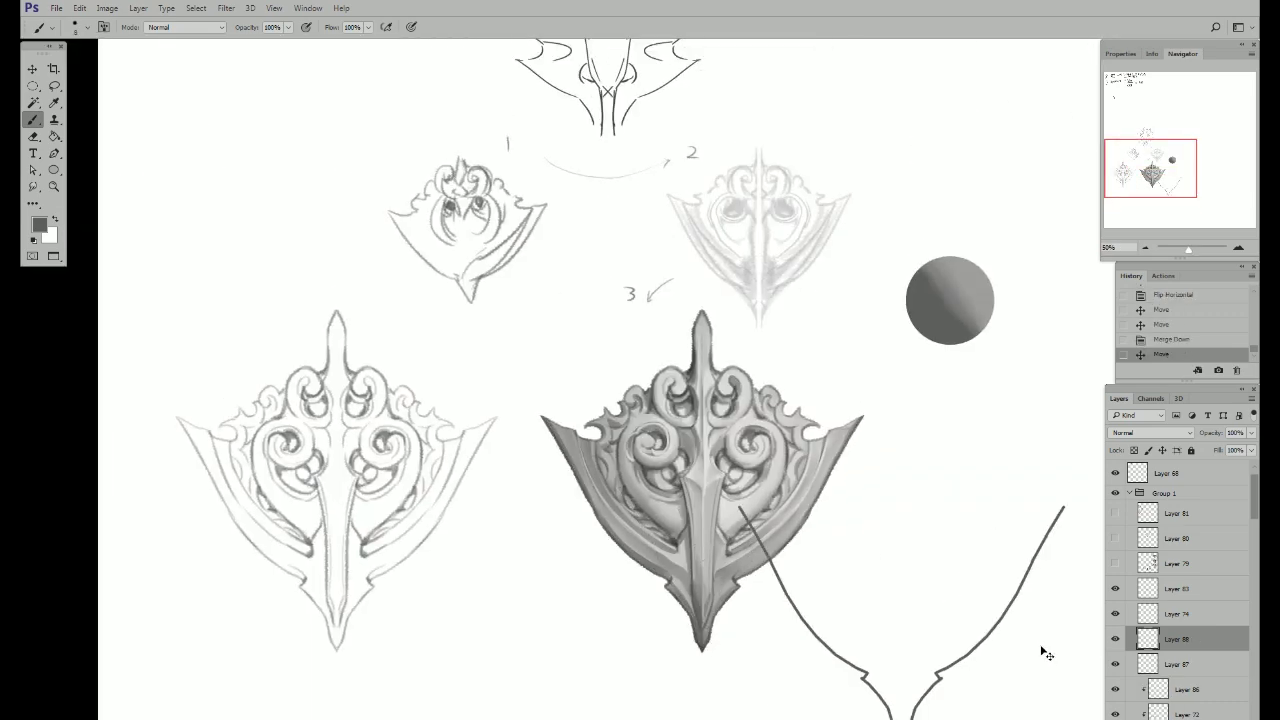
{"action": "key", "text": "ctrl+z"}
{"action": "scroll", "coordinate": [851, 480], "scroll_direction": "up", "scroll_amount": 1}
{"action": "scroll", "coordinate": [874, 423], "scroll_direction": "up", "scroll_amount": 1}
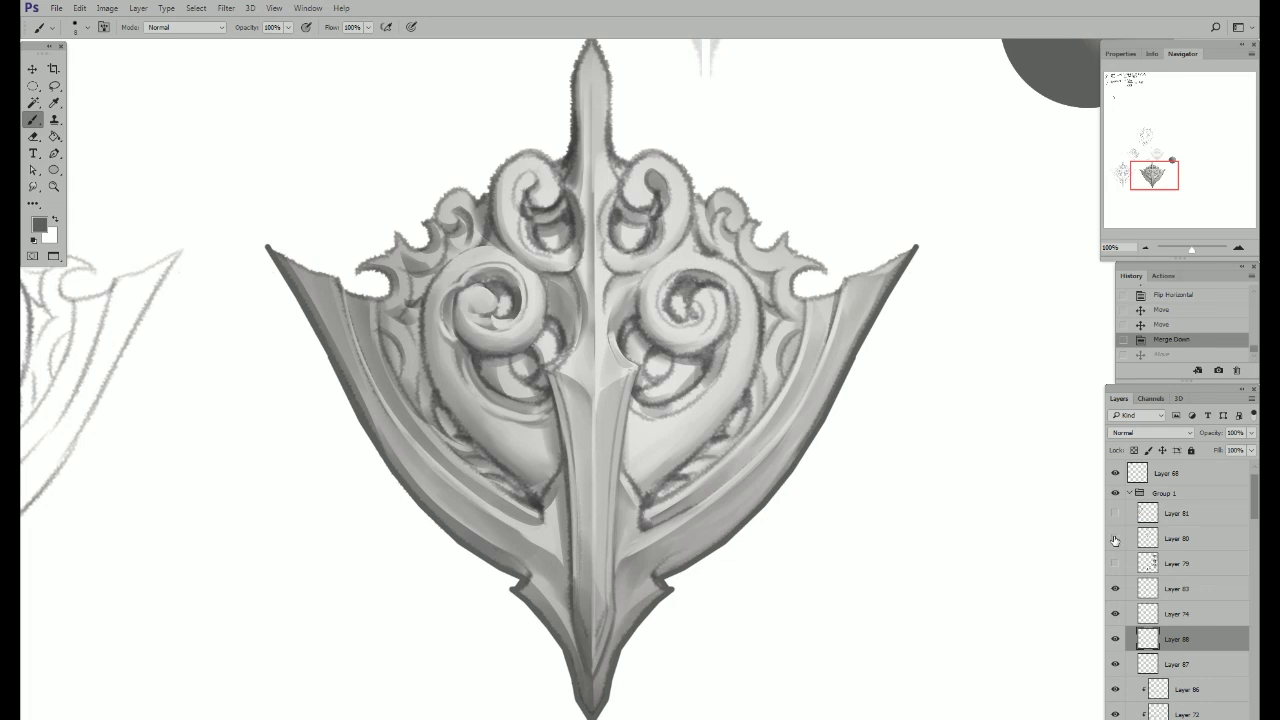
Step: Toggle Layer 88's visibility and inspect the brush presets and tip settings
{"action": "left_click", "coordinate": [1123, 643]}
{"action": "left_click", "coordinate": [1123, 643]}
{"action": "right_click", "coordinate": [868, 382]}
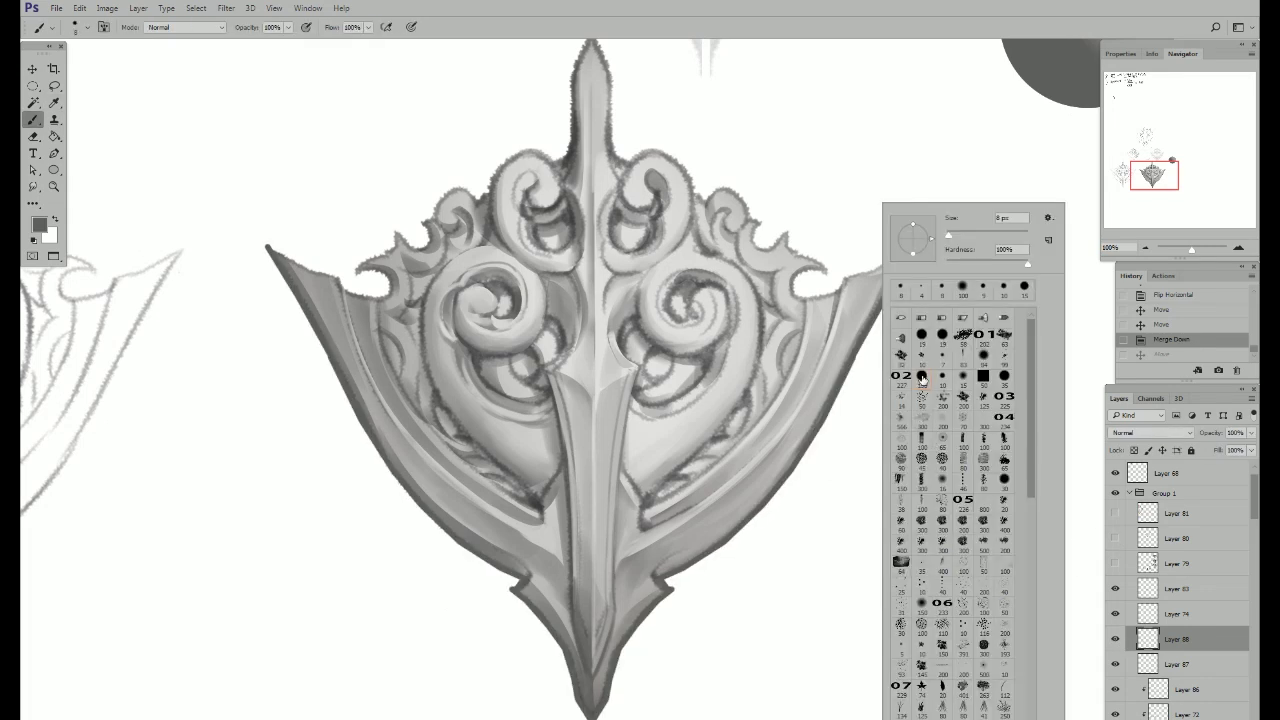
{"action": "key", "text": "Escape"}
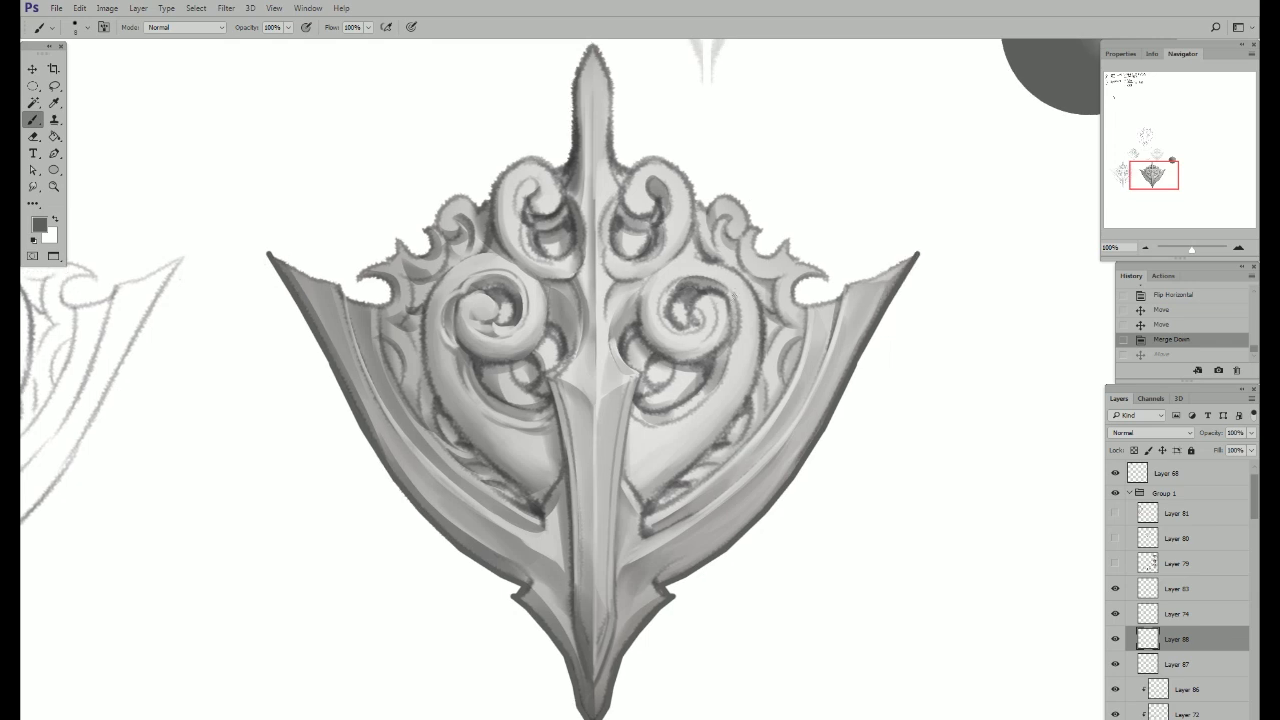
{"action": "key", "text": "F5"}
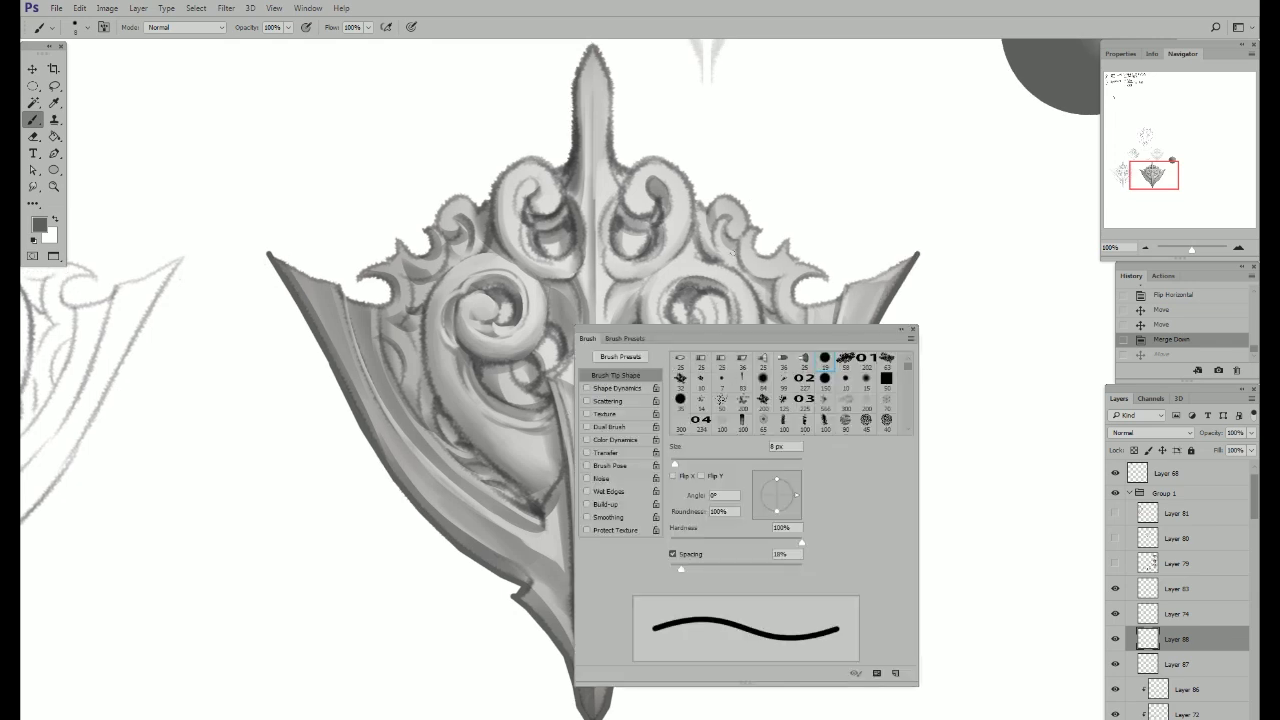
{"action": "left_click", "coordinate": [760, 193]}
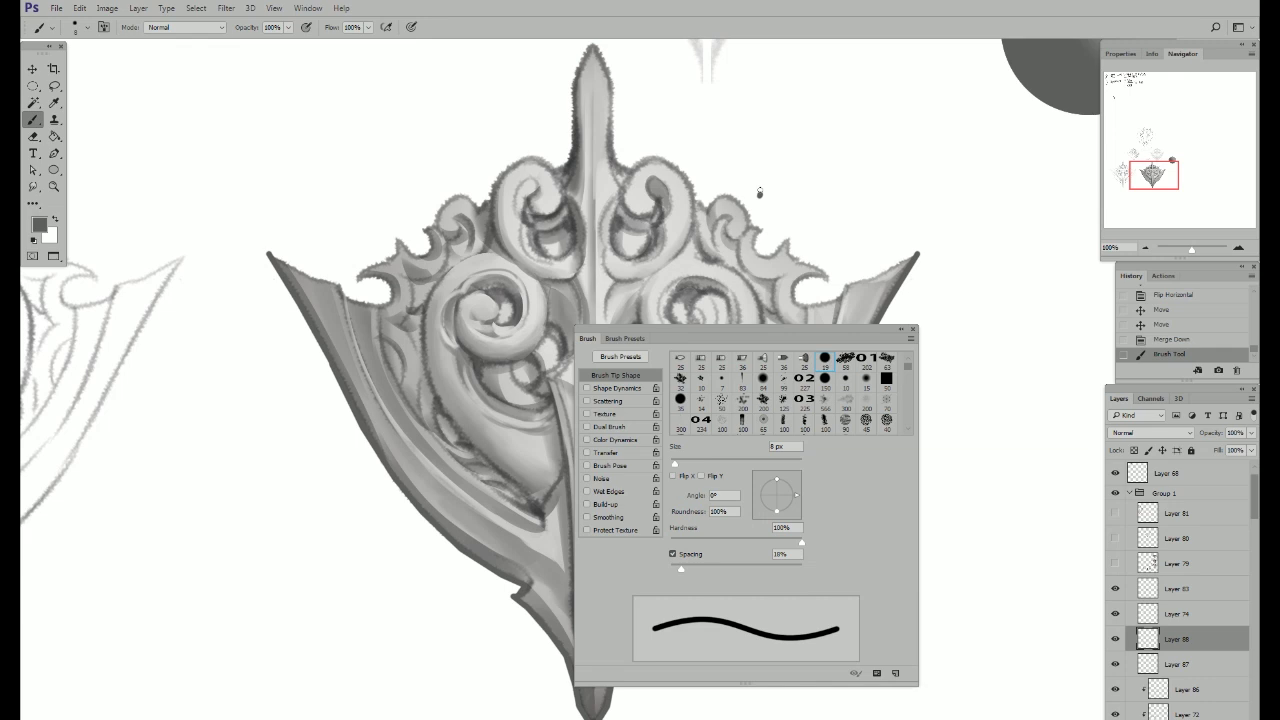
{"action": "key", "text": "F5"}
{"action": "key", "text": "ctrl+z"}
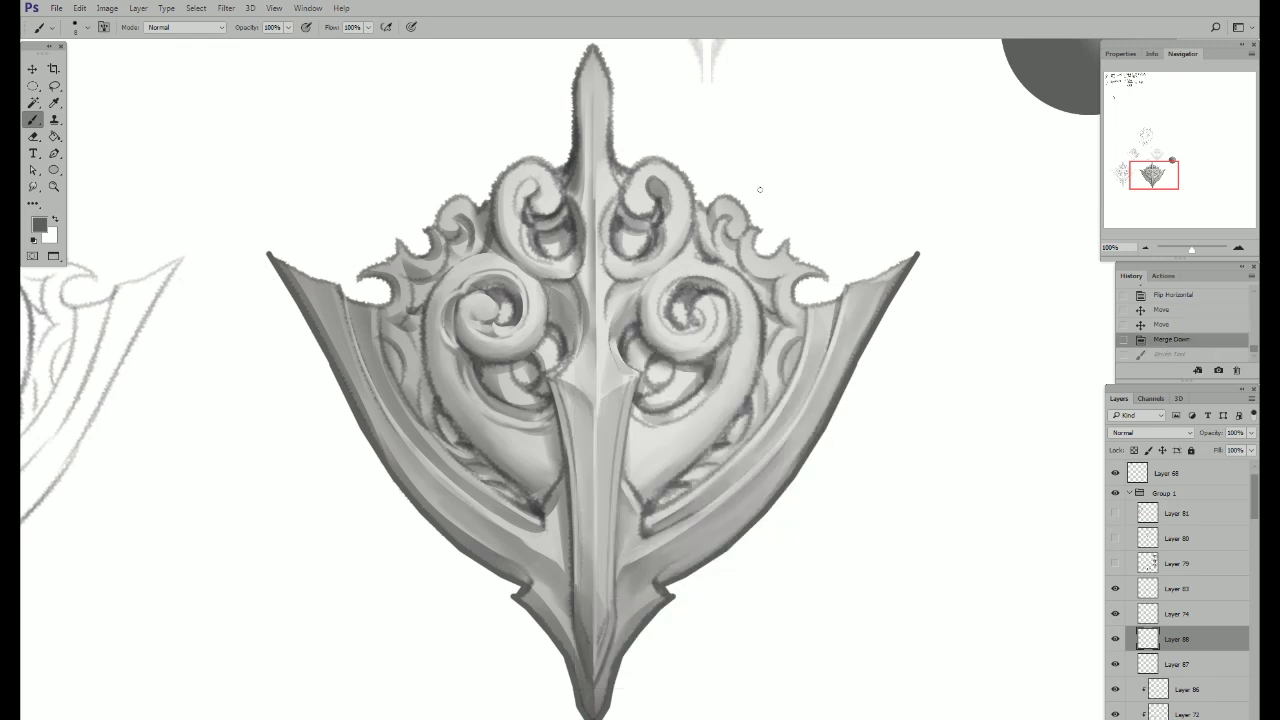
Step: Pick the 19 px round brush with hardness lowered to 83%, testing one dab
{"action": "right_click", "coordinate": [785, 219]}
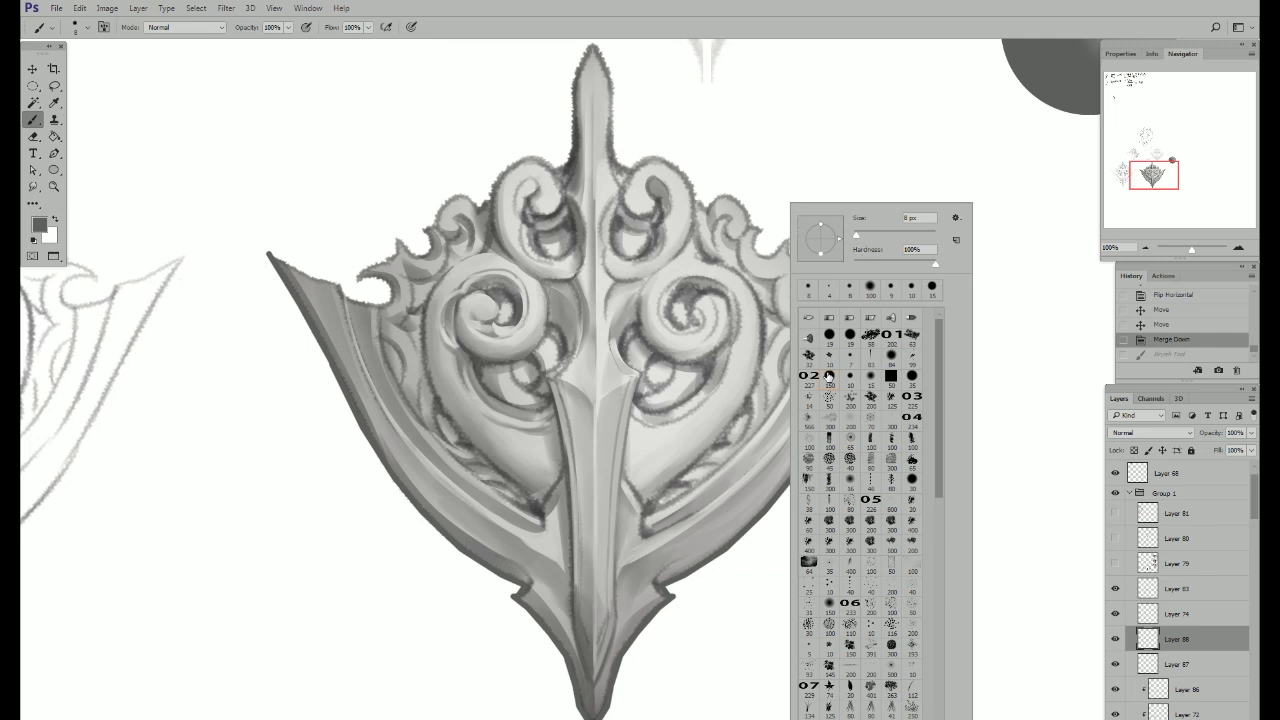
{"action": "left_click", "coordinate": [829, 338]}
{"action": "left_click_drag", "start_coordinate": [935, 264], "coordinate": [922, 266]}
{"action": "key", "text": "Return"}
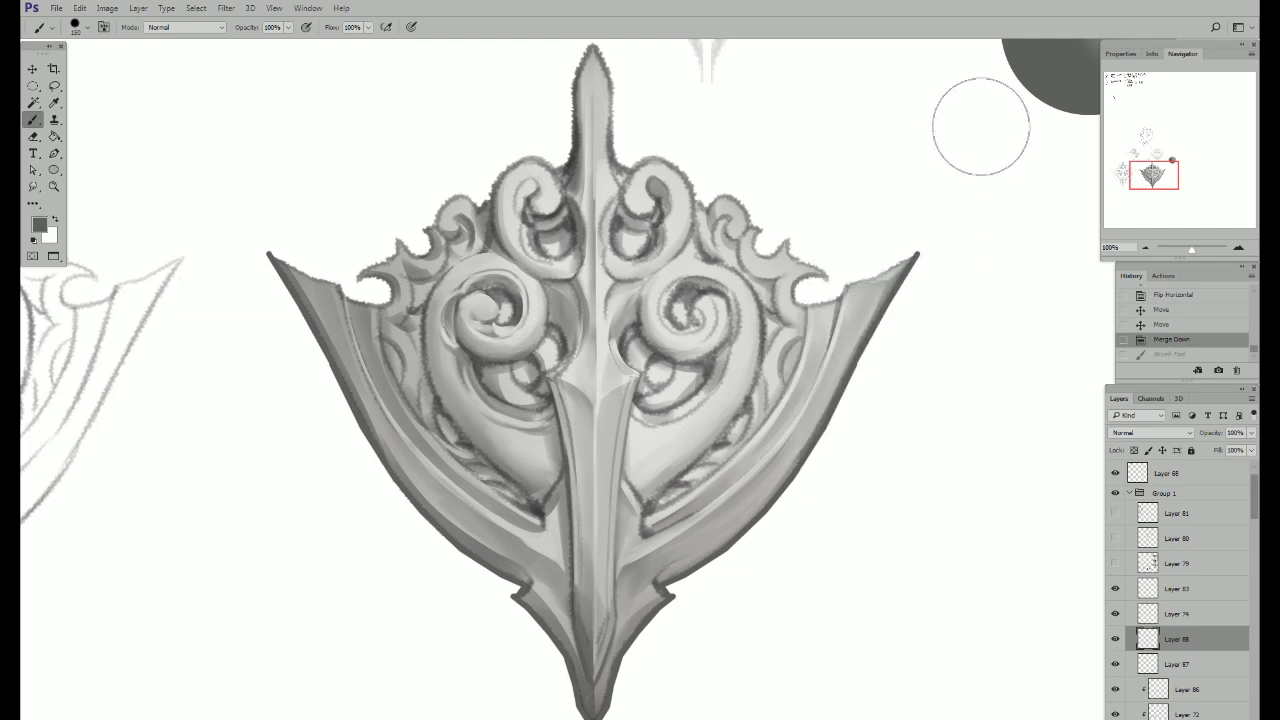
{"action": "left_click", "coordinate": [980, 126]}
{"action": "key", "text": "ctrl+z"}
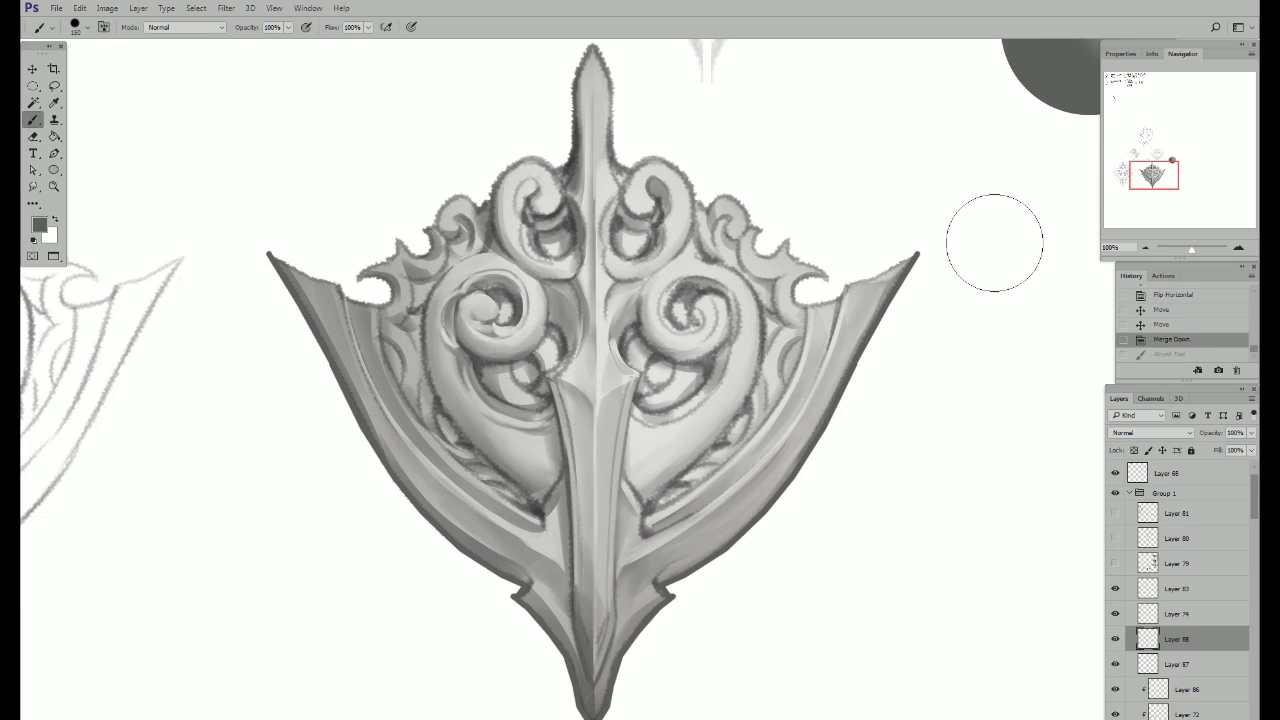
Step: Merge Layer 87 and the next clipped layers down, stepping back to restore Layer 86
{"action": "key", "text": "i"}
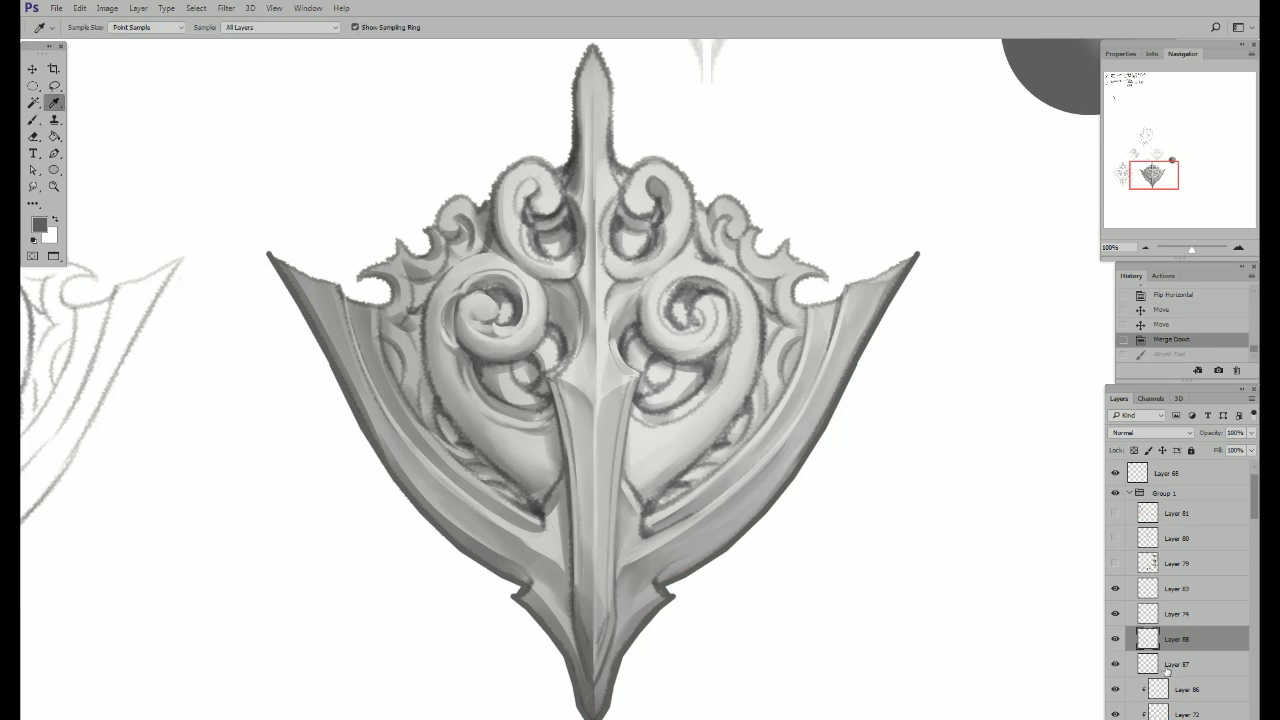
{"action": "left_click", "coordinate": [1166, 671]}
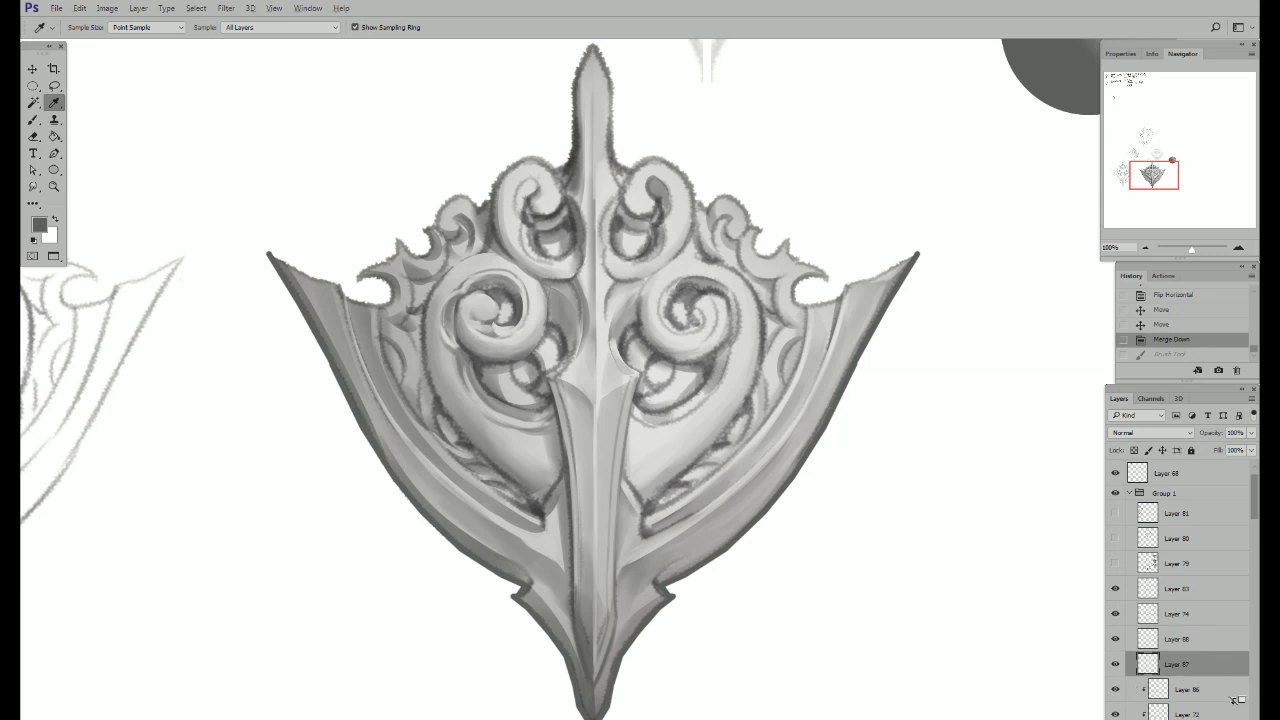
{"action": "key", "text": "ctrl+alt+g"}
{"action": "key", "text": "ctrl+e"}
{"action": "key", "text": "ctrl+e"}
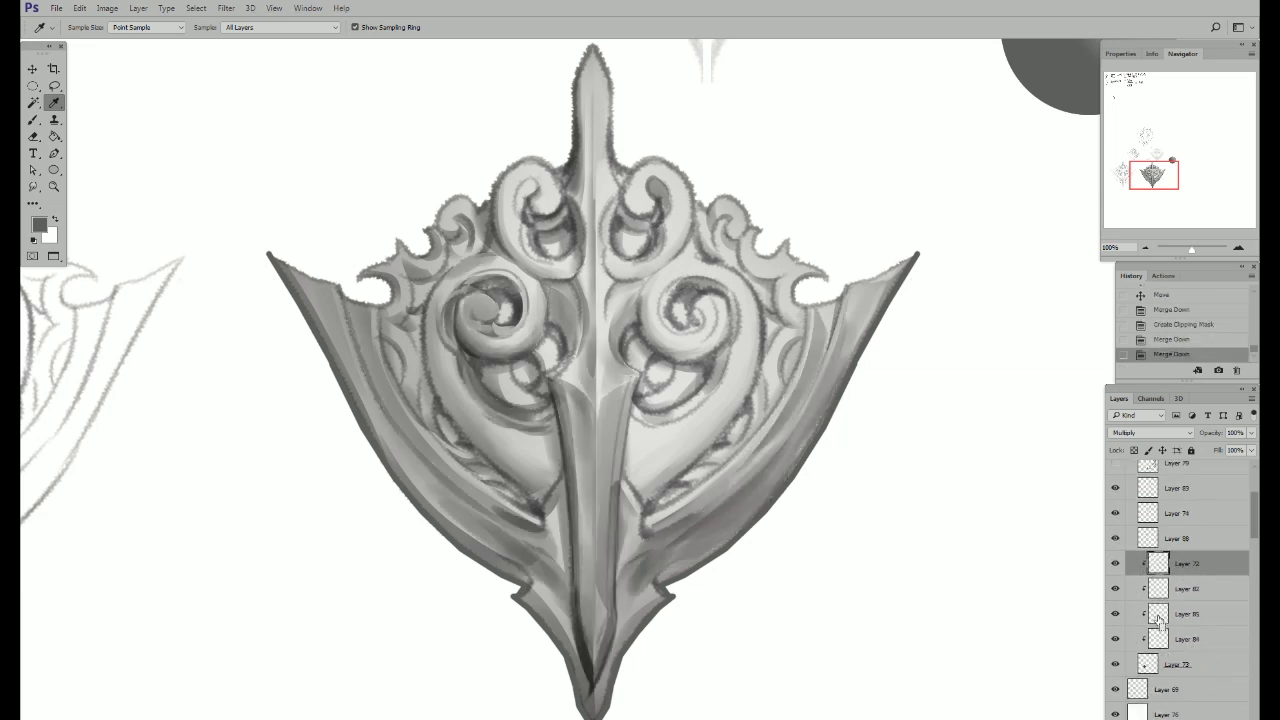
{"action": "key", "text": "ctrl+e"}
{"action": "key", "text": "ctrl+e"}
{"action": "key", "text": "ctrl+alt+z"}
{"action": "key", "text": "ctrl+alt+z"}
{"action": "key", "text": "ctrl+alt+z"}
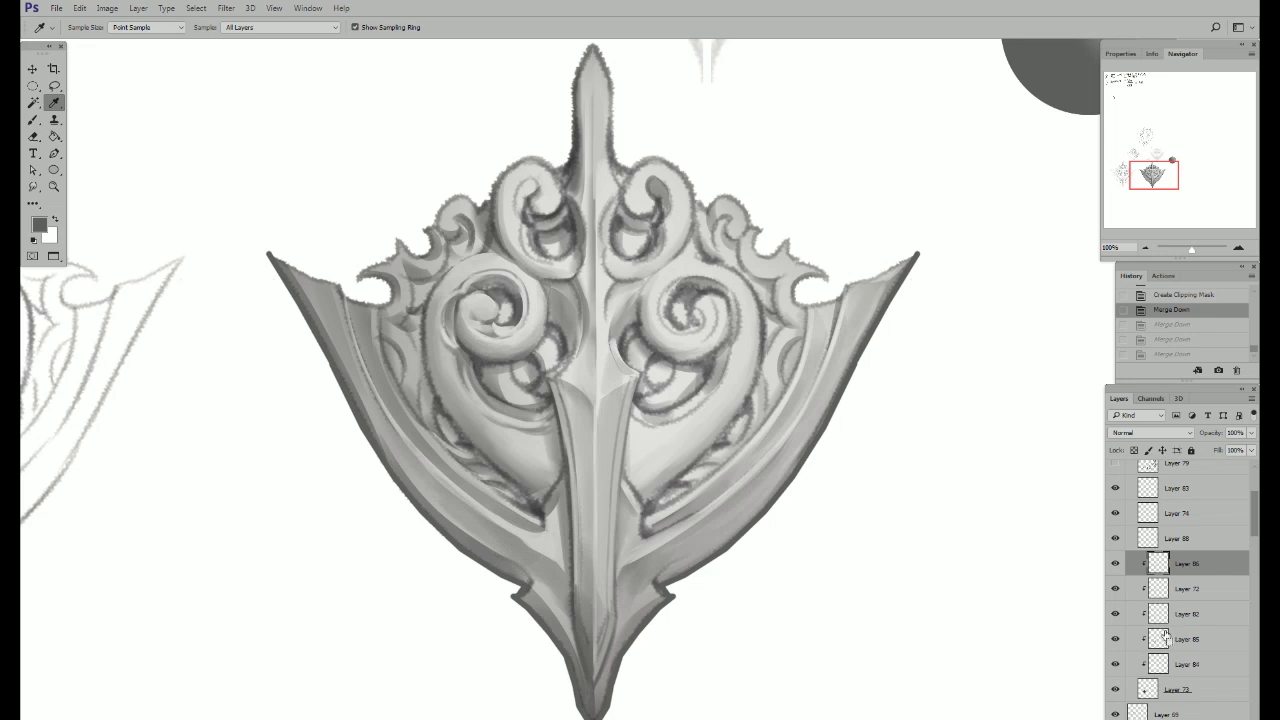
{"action": "key", "text": "ctrl+alt+z"}
{"action": "key", "text": "ctrl+alt+z"}
{"action": "key", "text": "ctrl+shift+z"}
{"action": "key", "text": "ctrl+shift+z"}
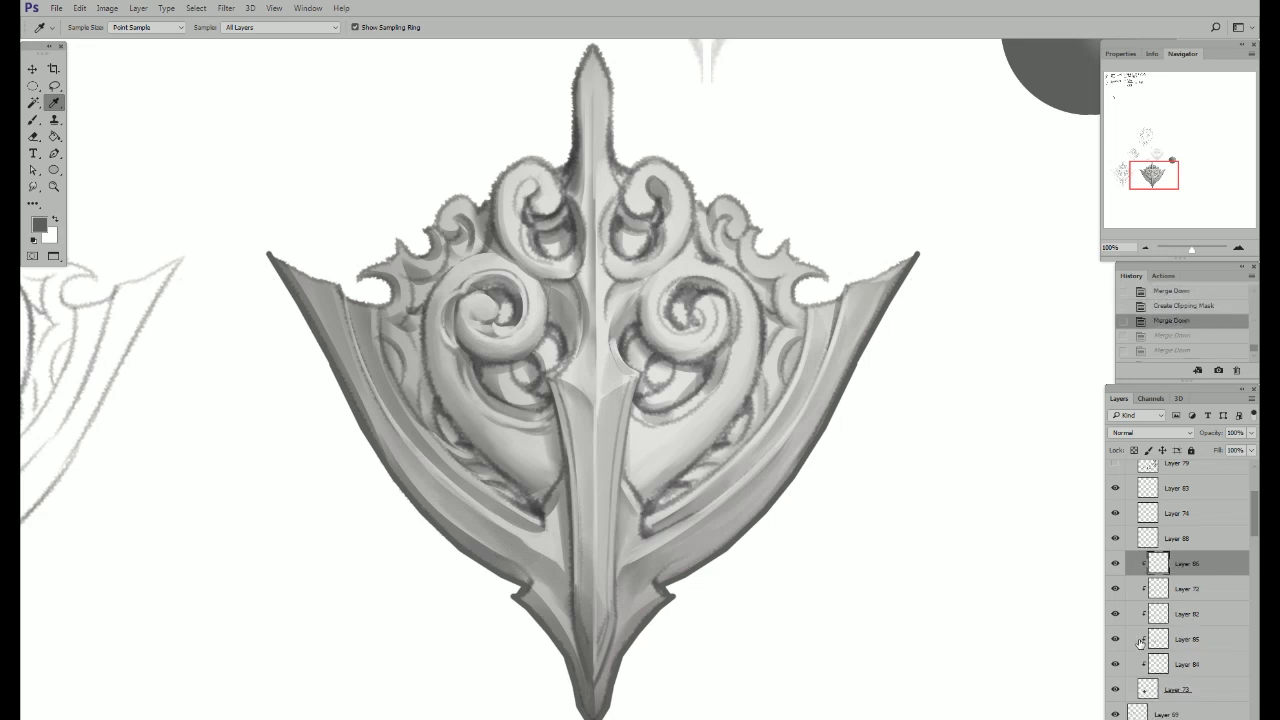
Step: Merge Layers 84 and 85, then merge Layer 82 down into Layer 73
{"action": "left_click", "coordinate": [1205, 665]}
{"action": "key", "text": "ctrl+e"}
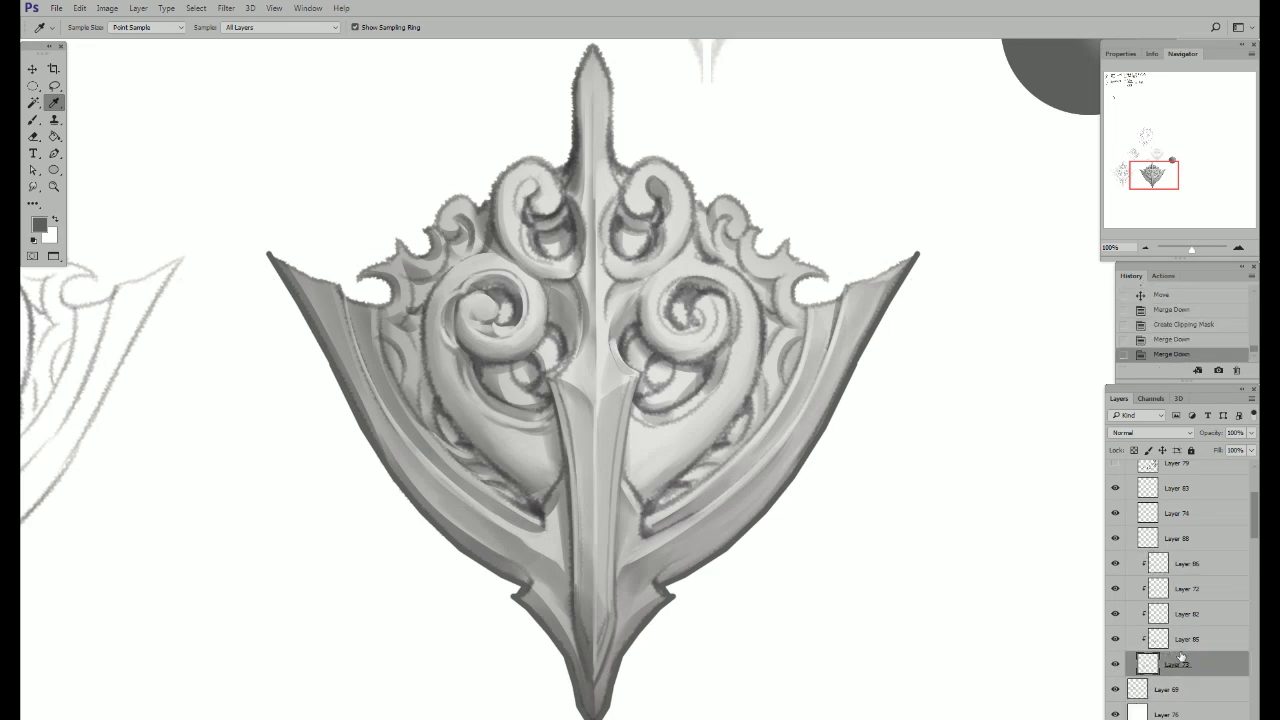
{"action": "left_click", "coordinate": [1182, 640]}
{"action": "key", "text": "ctrl+e"}
{"action": "key", "text": "ctrl+e"}
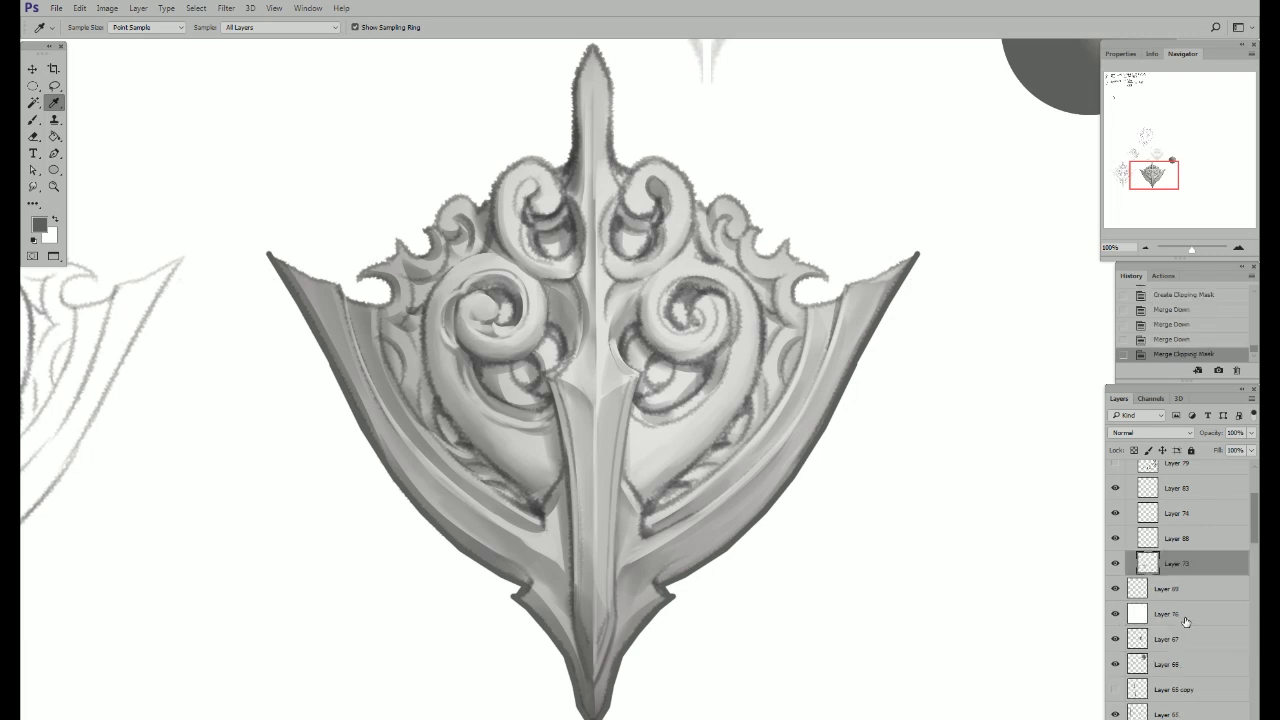
{"action": "key", "text": "ctrl+z"}
{"action": "left_click", "coordinate": [1140, 614]}
{"action": "left_click", "coordinate": [1116, 614]}
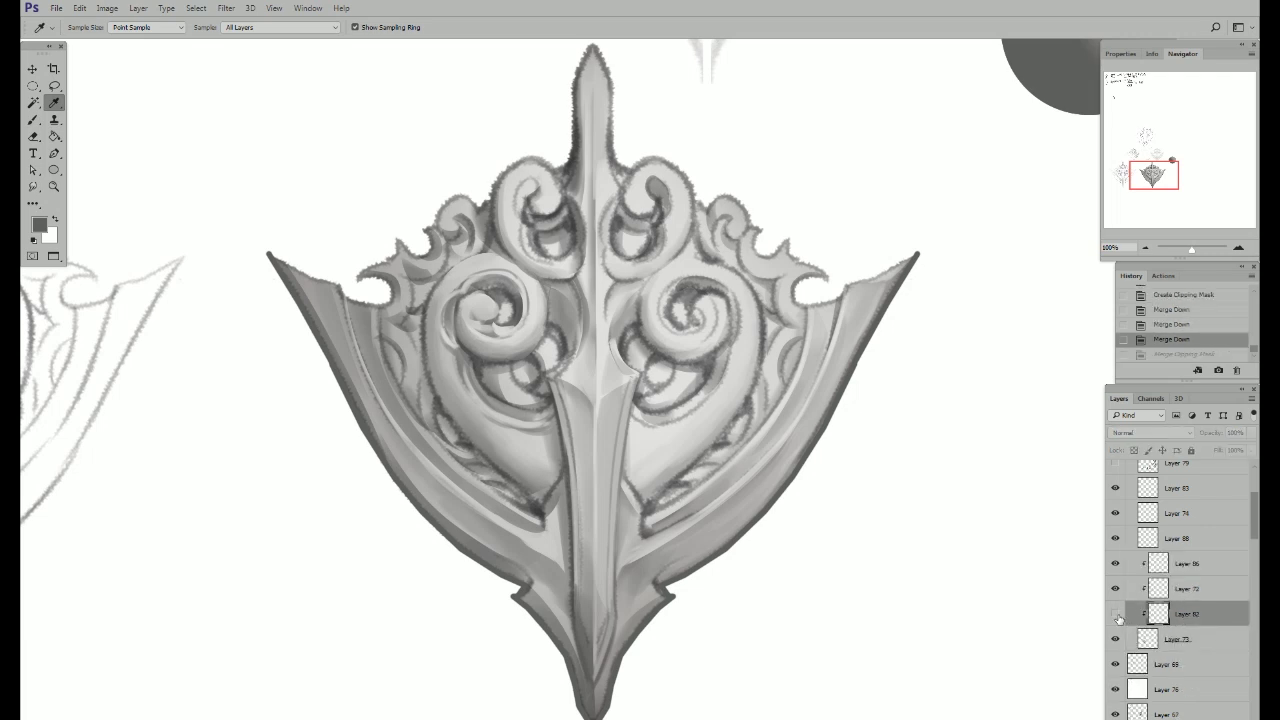
{"action": "key", "text": "ctrl+e"}
Step: Toggle Layer 72's linework to check it, then select and compare Layer 86
{"action": "left_click", "coordinate": [1116, 589]}
{"action": "left_click", "coordinate": [1116, 589]}
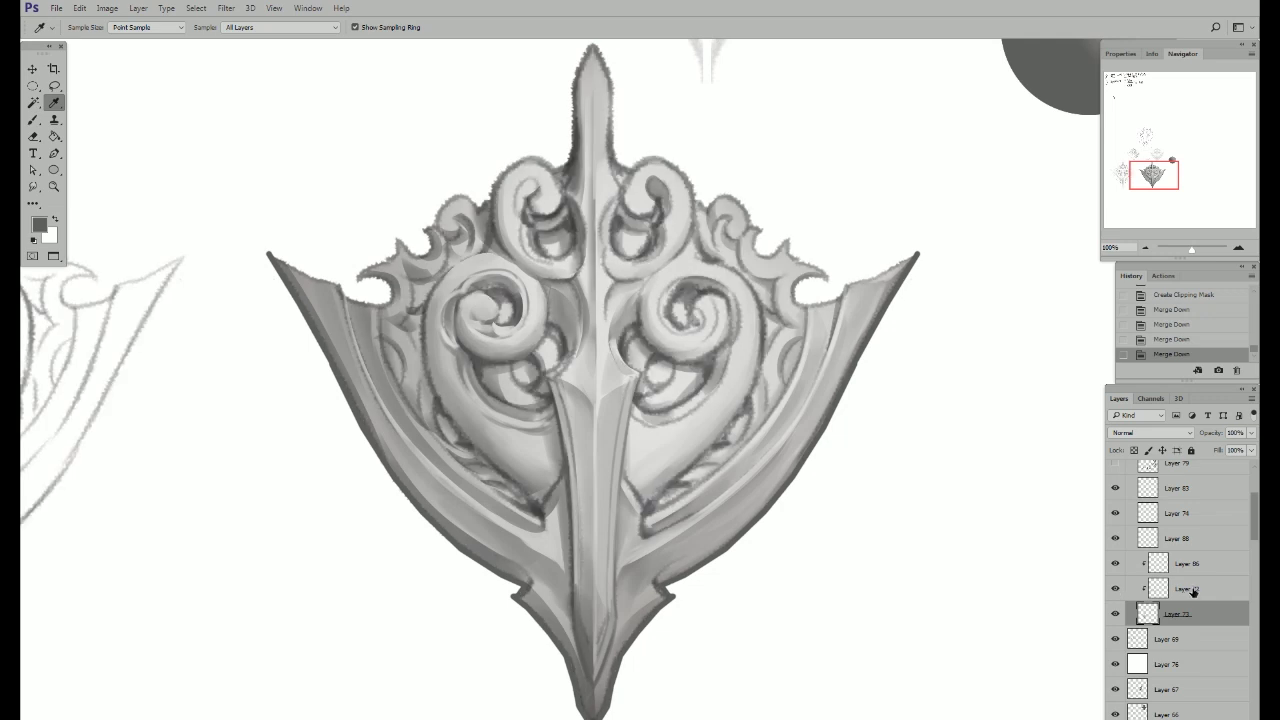
{"action": "left_click", "coordinate": [1170, 589]}
{"action": "left_click", "coordinate": [1116, 589]}
{"action": "left_click", "coordinate": [1116, 589]}
{"action": "left_click", "coordinate": [1179, 566]}
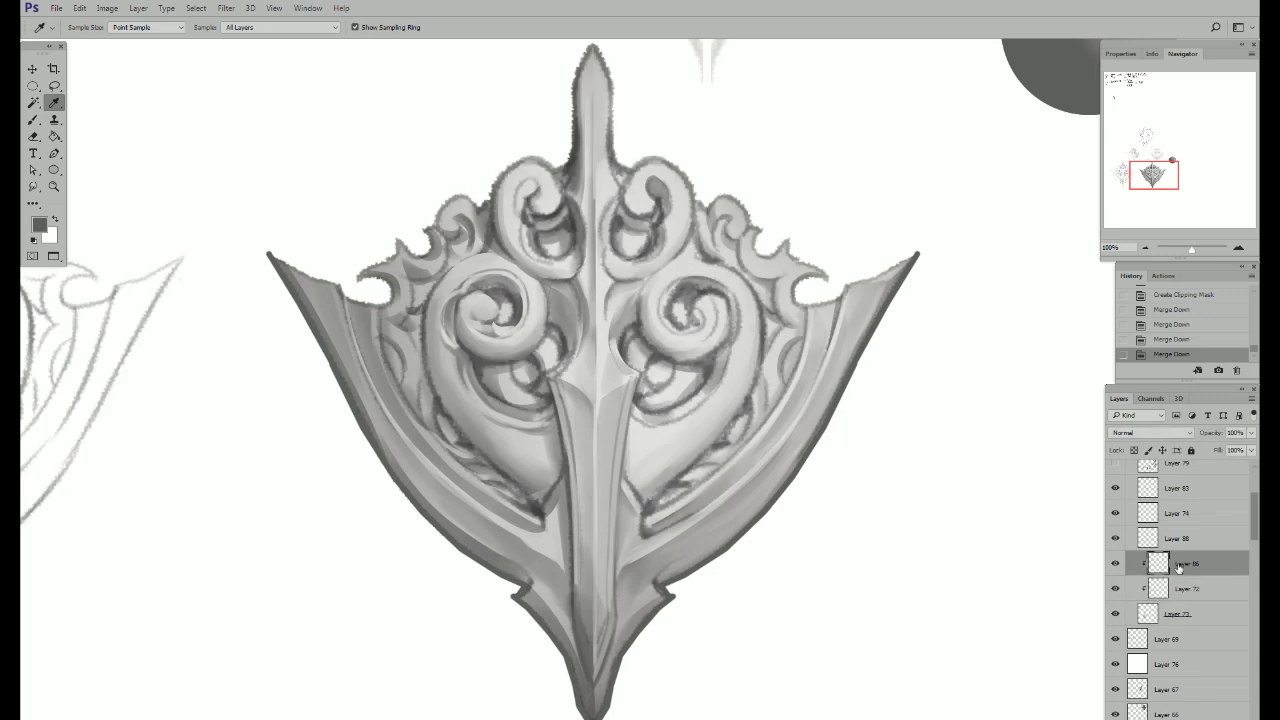
{"action": "left_click", "coordinate": [1116, 566]}
{"action": "left_click", "coordinate": [1116, 566]}
{"action": "left_click_drag", "start_coordinate": [793, 581], "coordinate": [809, 649]}
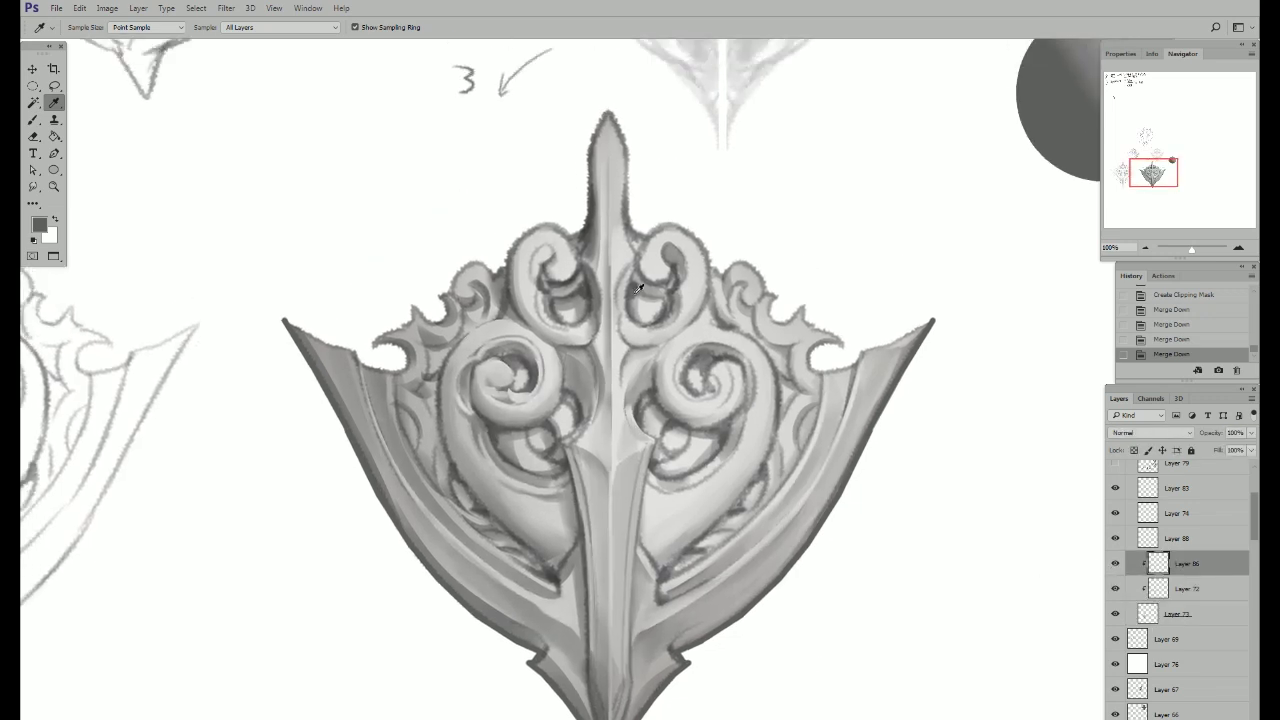
Step: Sample light and dark greys and lasso a small area on the right scroll
{"action": "left_click", "coordinate": [816, 387]}
{"action": "left_click", "coordinate": [874, 396]}
{"action": "key", "text": "l"}
{"action": "mouse_move", "coordinate": [826, 345]}
{"action": "left_mouse_down"}
{"action": "mouse_move", "coordinate": [796, 392]}
{"action": "mouse_move", "coordinate": [818, 368]}
{"action": "mouse_move", "coordinate": [810, 350]}
{"action": "left_mouse_up"}
{"action": "key", "text": "b"}
{"action": "key", "text": "l"}
{"action": "key", "text": "ctrl+d"}
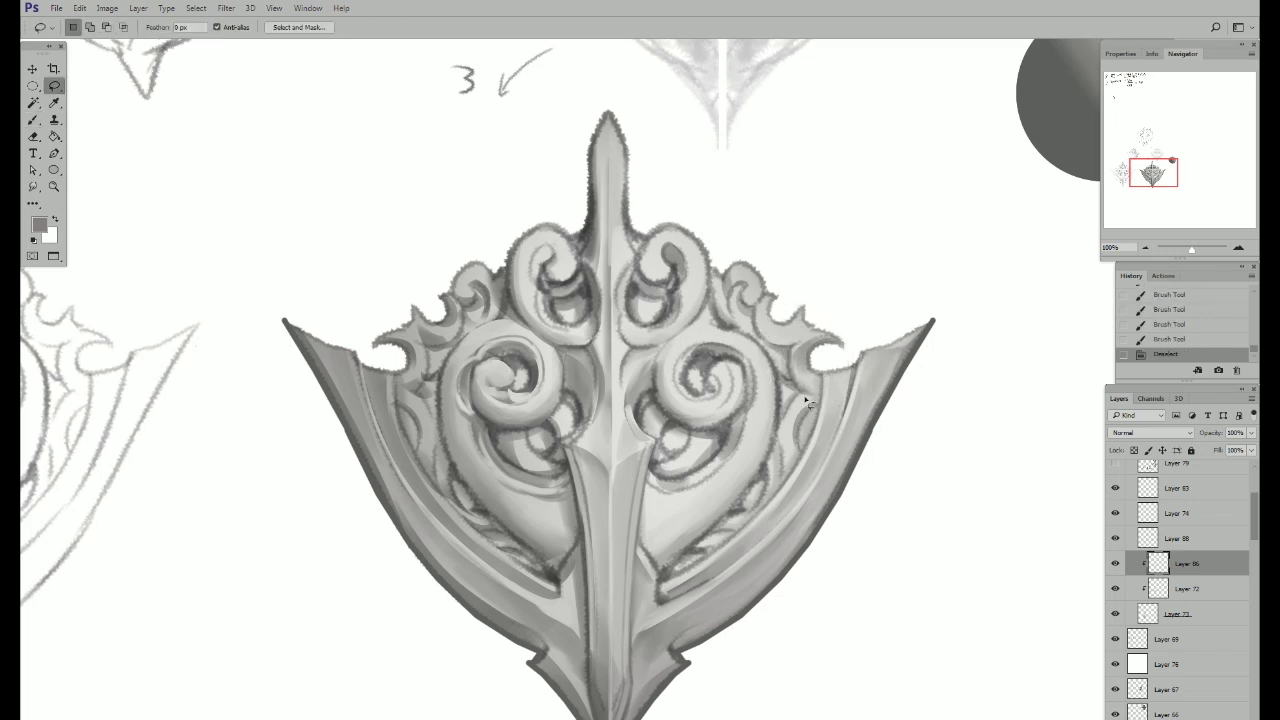
Step: Lasso areas on the shield's right side and paint light grey strokes inside
{"action": "left_click_drag", "start_coordinate": [784, 436], "coordinate": [766, 383]}
{"action": "left_click_drag", "start_coordinate": [759, 457], "coordinate": [765, 420]}
{"action": "key", "text": "i"}
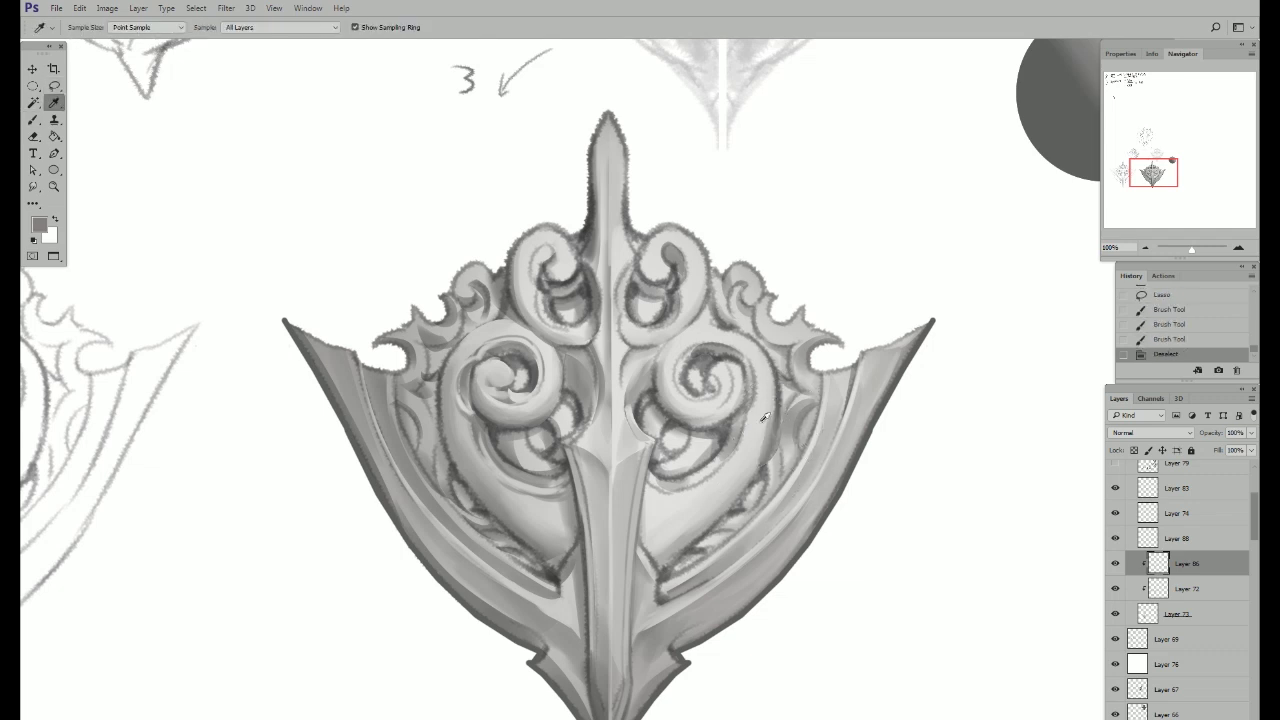
{"action": "left_click", "coordinate": [764, 418], "text": "alt"}
{"action": "mouse_move", "coordinate": [735, 372]}
{"action": "left_mouse_down"}
{"action": "mouse_move", "coordinate": [765, 440]}
{"action": "mouse_move", "coordinate": [725, 488]}
{"action": "left_mouse_up"}
{"action": "key", "text": "l"}
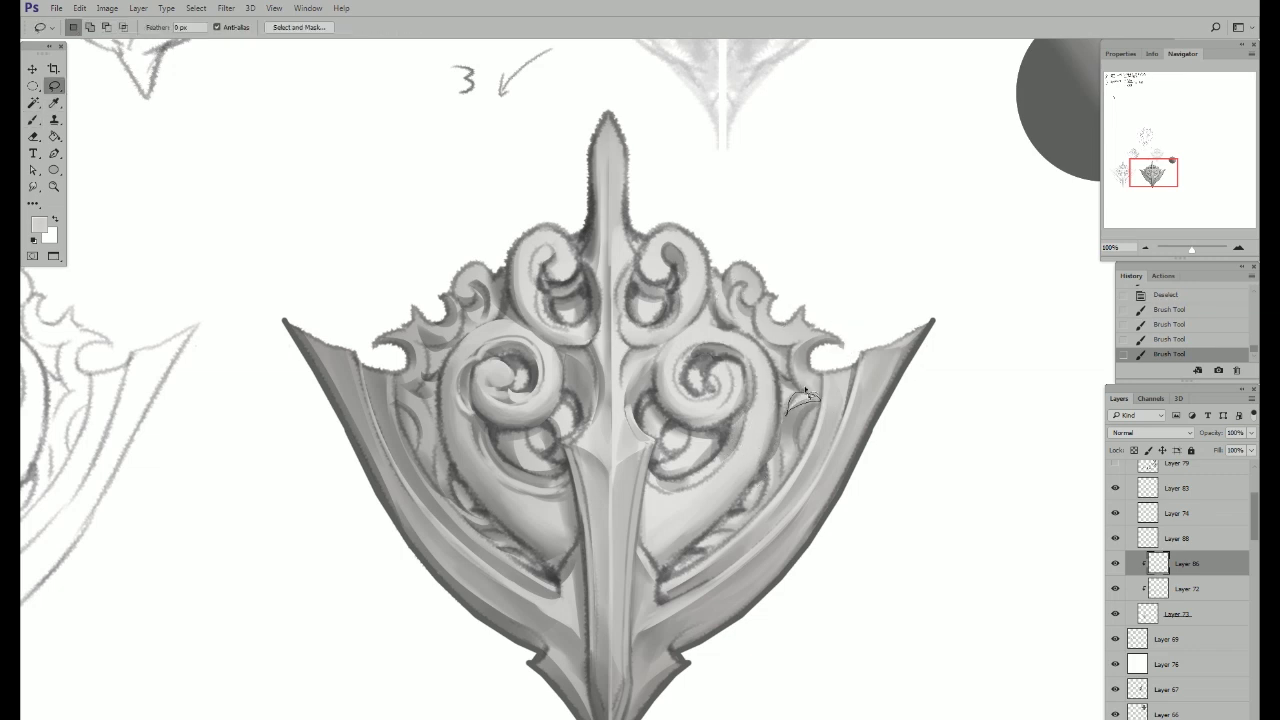
Step: Lasso a small area beside the right scroll and repaint it with a darker grey
{"action": "left_click_drag", "start_coordinate": [805, 390], "coordinate": [790, 410]}
{"action": "key", "text": "i"}
{"action": "left_click", "coordinate": [707, 362]}
{"action": "key", "text": "l"}
{"action": "key", "text": "b"}
{"action": "left_click_drag", "start_coordinate": [815, 402], "coordinate": [808, 444]}
{"action": "key", "text": "l"}
{"action": "key", "text": "ctrl+d"}
Step: Lasso a curved area near the right scroll and paint mid grey strokes inside
{"action": "key", "text": "i"}
{"action": "left_click", "coordinate": [804, 335]}
{"action": "key", "text": "l"}
{"action": "left_click_drag", "start_coordinate": [812, 330], "coordinate": [819, 372]}
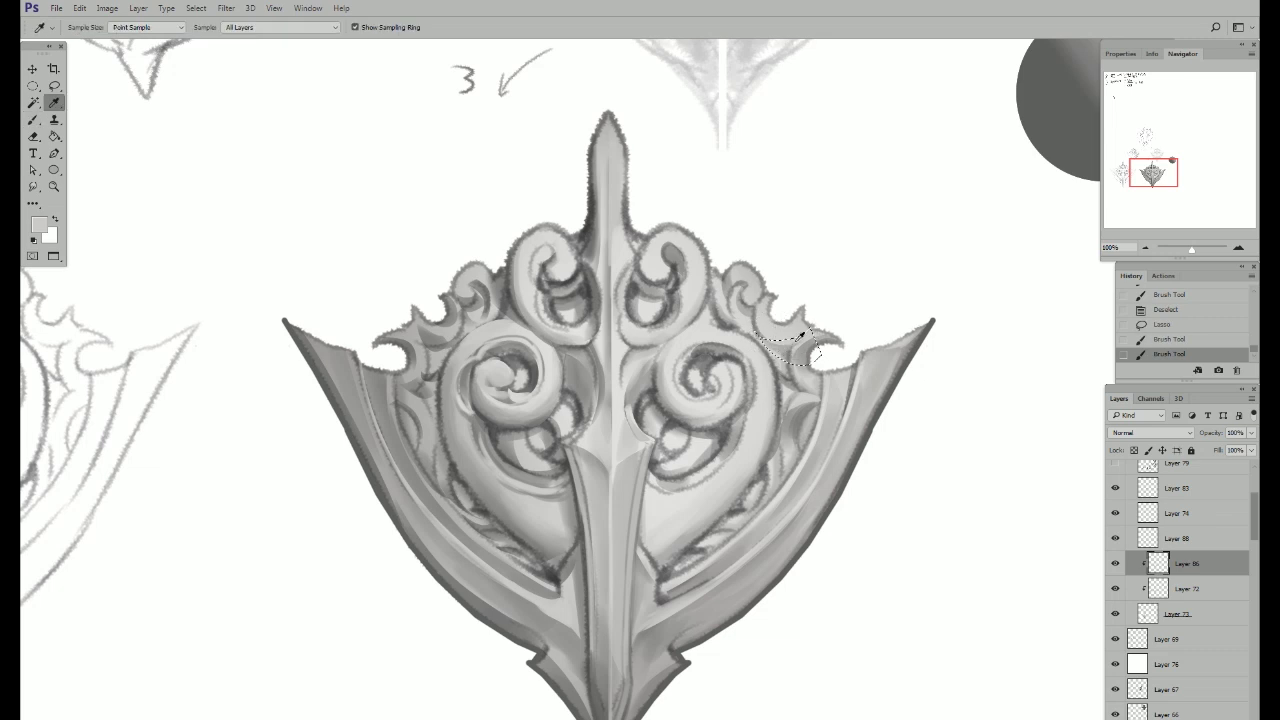
{"action": "left_click", "coordinate": [800, 338], "text": "alt"}
{"action": "mouse_move", "coordinate": [770, 345]}
{"action": "left_mouse_down"}
{"action": "mouse_move", "coordinate": [785, 315]}
{"action": "mouse_move", "coordinate": [790, 400]}
{"action": "left_mouse_up"}
{"action": "key", "text": "l"}
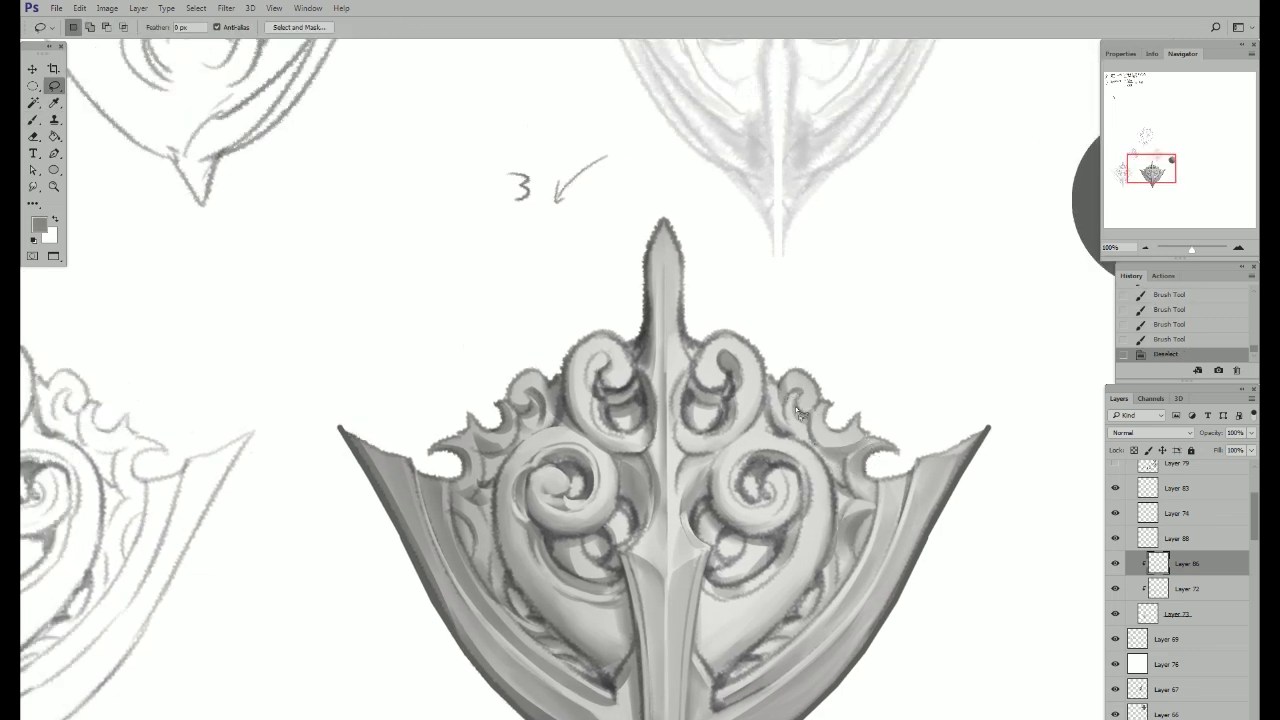
Step: Paint small edits on a spot of the top-right scroll
{"action": "key", "text": "b"}
{"action": "key", "text": "alt"}
{"action": "key", "text": "l"}
{"action": "key", "text": "b"}
{"action": "left_click_drag", "start_coordinate": [795, 395], "coordinate": [812, 420]}
{"action": "mouse_move", "coordinate": [802, 370]}
{"action": "left_mouse_down"}
{"action": "mouse_move", "coordinate": [820, 398]}
{"action": "mouse_move", "coordinate": [803, 432]}
{"action": "mouse_move", "coordinate": [770, 388]}
{"action": "mouse_move", "coordinate": [745, 440]}
{"action": "left_mouse_up"}
{"action": "key", "text": "l"}
{"action": "key", "text": "Return"}
Step: Lasso the right swirl and paint light grey highlights sampled from the shield inside it
{"action": "key", "text": "b"}
{"action": "key", "text": "l"}
{"action": "key", "text": "b"}
{"action": "key", "text": "l"}
{"action": "key", "text": "ctrl+d"}
{"action": "left_click_drag", "start_coordinate": [818, 495], "coordinate": [770, 420]}
{"action": "key", "text": "b"}
{"action": "left_click", "coordinate": [785, 440], "text": "alt"}
{"action": "mouse_move", "coordinate": [775, 425]}
{"action": "left_mouse_down"}
{"action": "mouse_move", "coordinate": [765, 440]}
{"action": "mouse_move", "coordinate": [795, 448]}
{"action": "left_mouse_up"}
Step: Reselect the right swirl, sample a dark grey, and bring up the New Layer dialog
{"action": "key", "text": "l"}
{"action": "left_click_drag", "start_coordinate": [812, 572], "coordinate": [798, 417]}
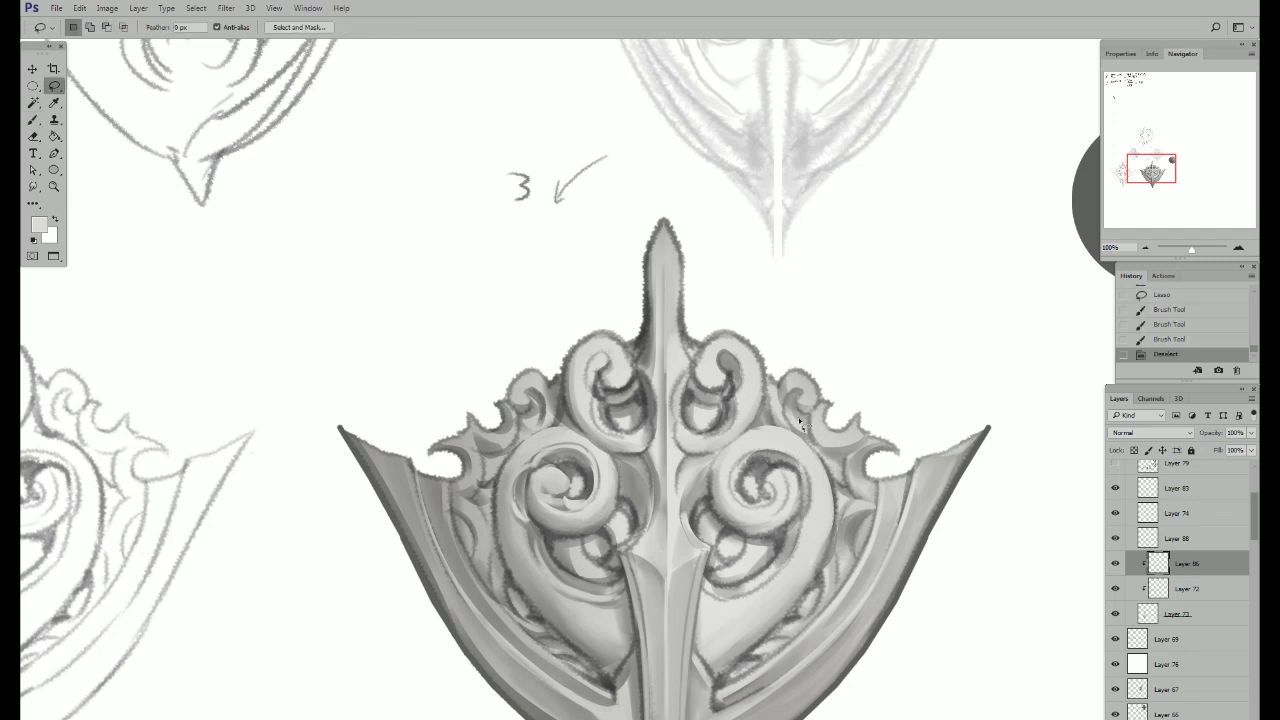
{"action": "key", "text": "b"}
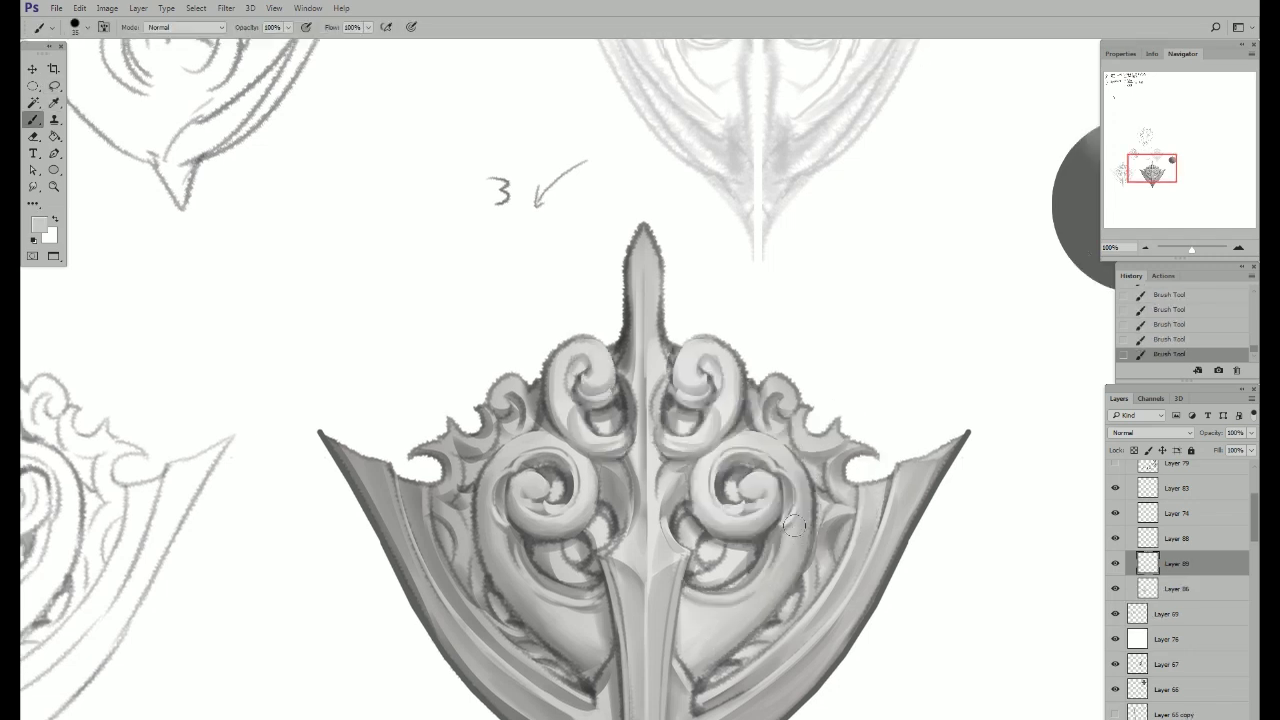
{"action": "key", "text": "i"}
{"action": "left_click", "coordinate": [540, 540]}
{"action": "key", "text": "l"}
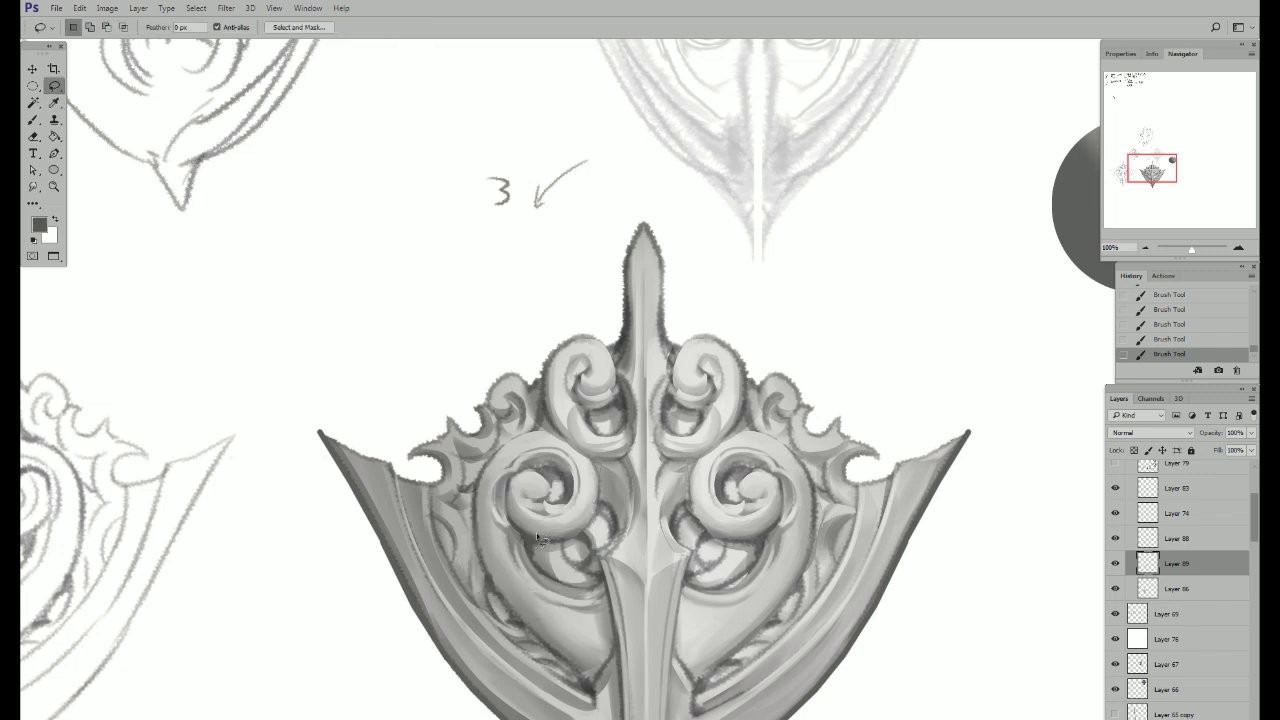
{"action": "key", "text": "ctrl+shift+n"}
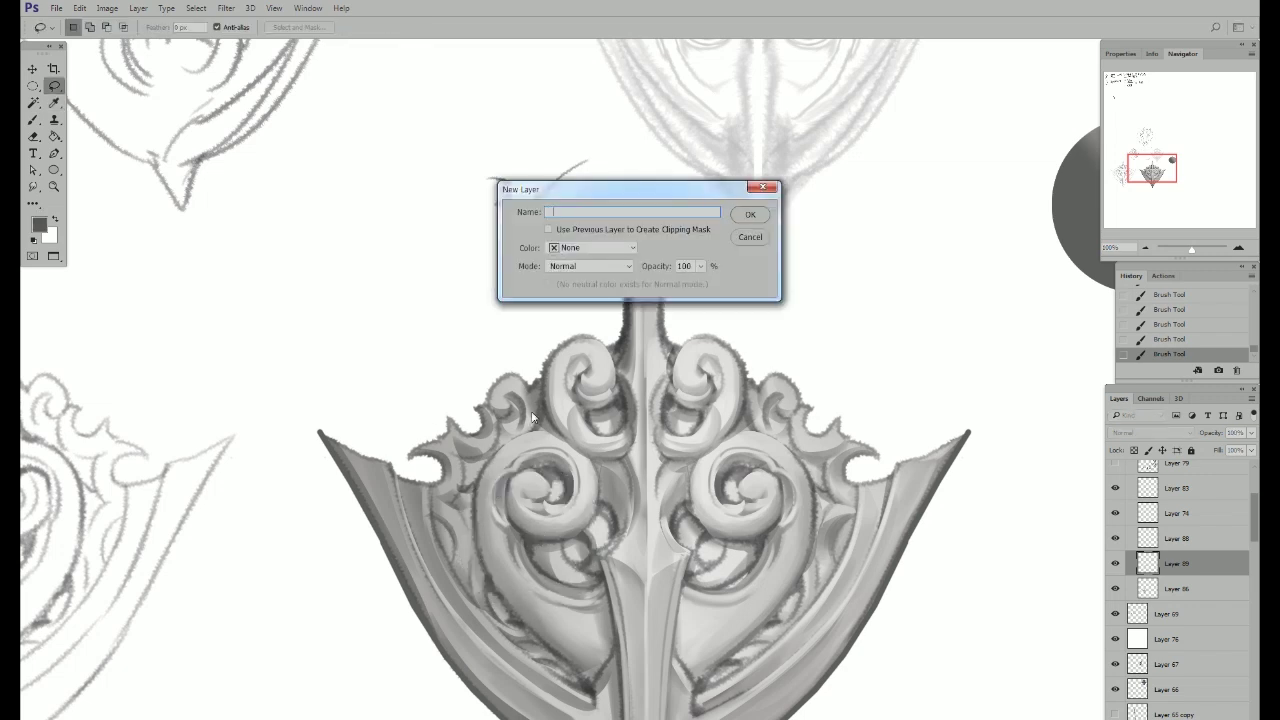
Step: Add Layer 90, make it visible, and set its blend mode to Multiply
{"action": "key", "text": "Return"}
{"action": "scroll", "coordinate": [590, 410], "scroll_direction": "down", "scroll_amount": 5}
{"action": "key", "text": "b"}
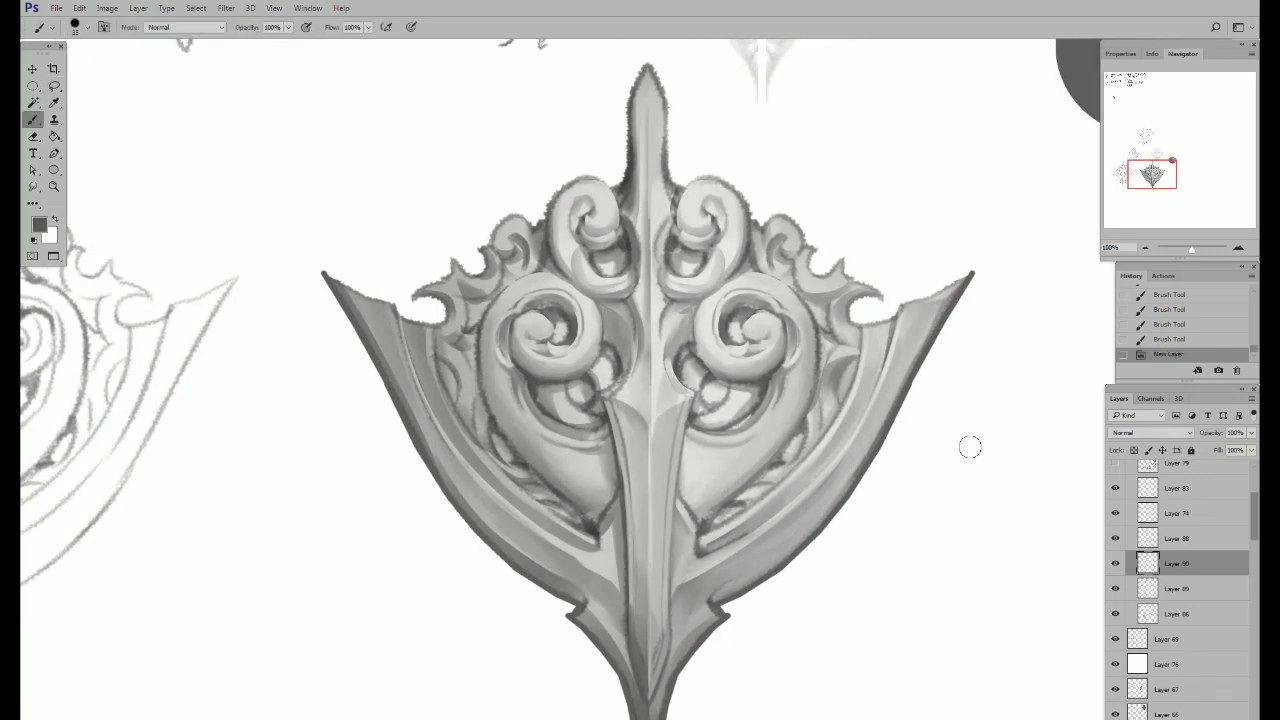
{"action": "left_click", "coordinate": [1116, 564]}
{"action": "left_click", "coordinate": [1135, 432]}
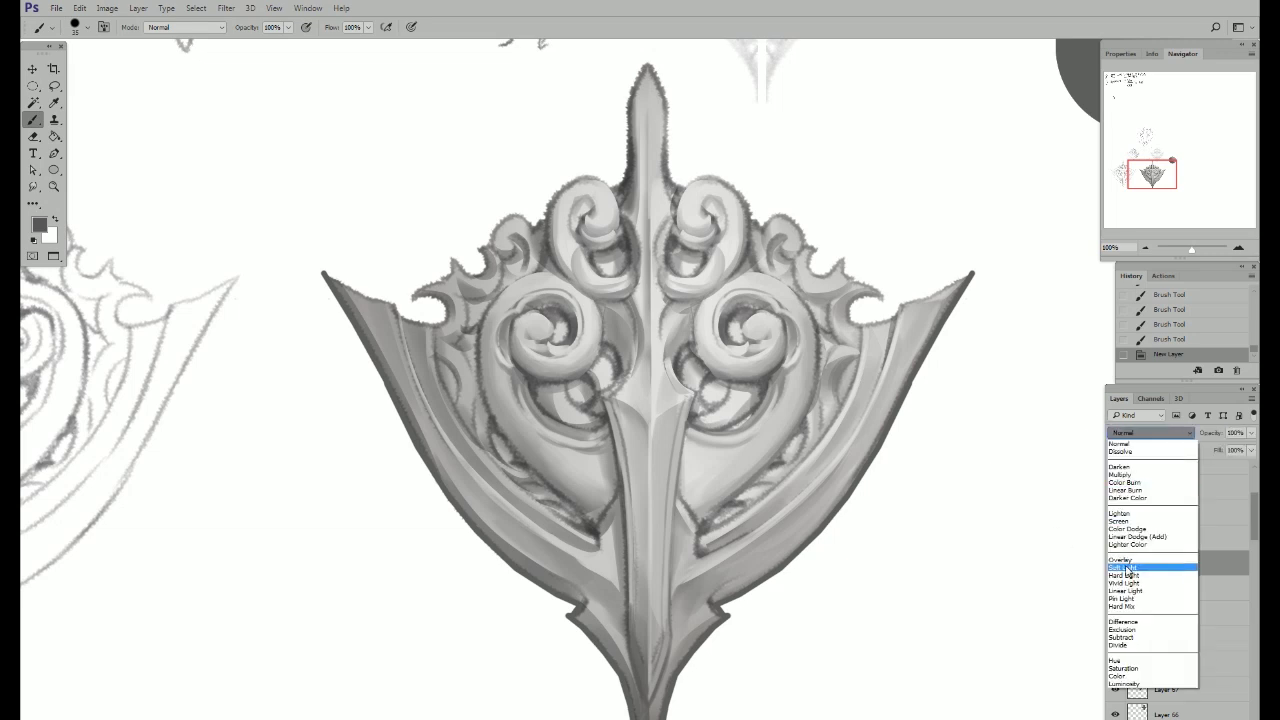
{"action": "left_click", "coordinate": [1120, 474]}
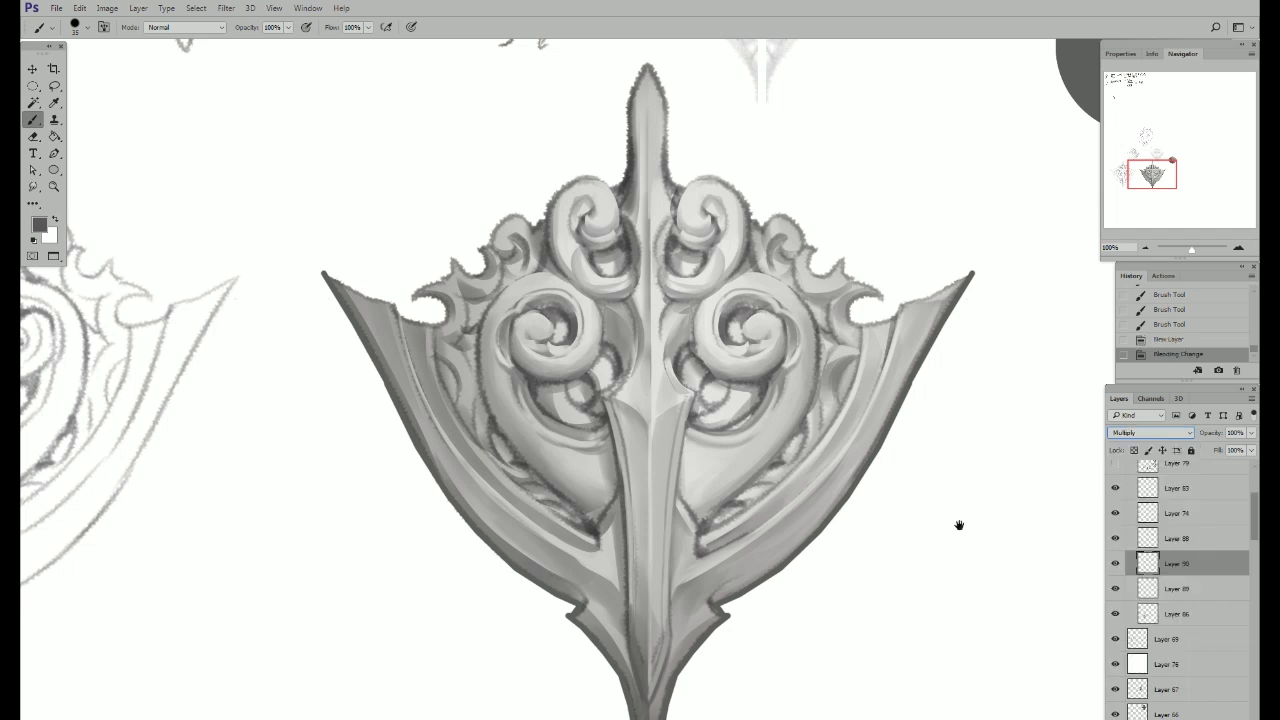
{"action": "scroll", "coordinate": [700, 450], "scroll_direction": "left", "scroll_amount": 1}
Step: Lasso the shadow area beside the left swirl and paint dark shading inside it
{"action": "key", "text": "l"}
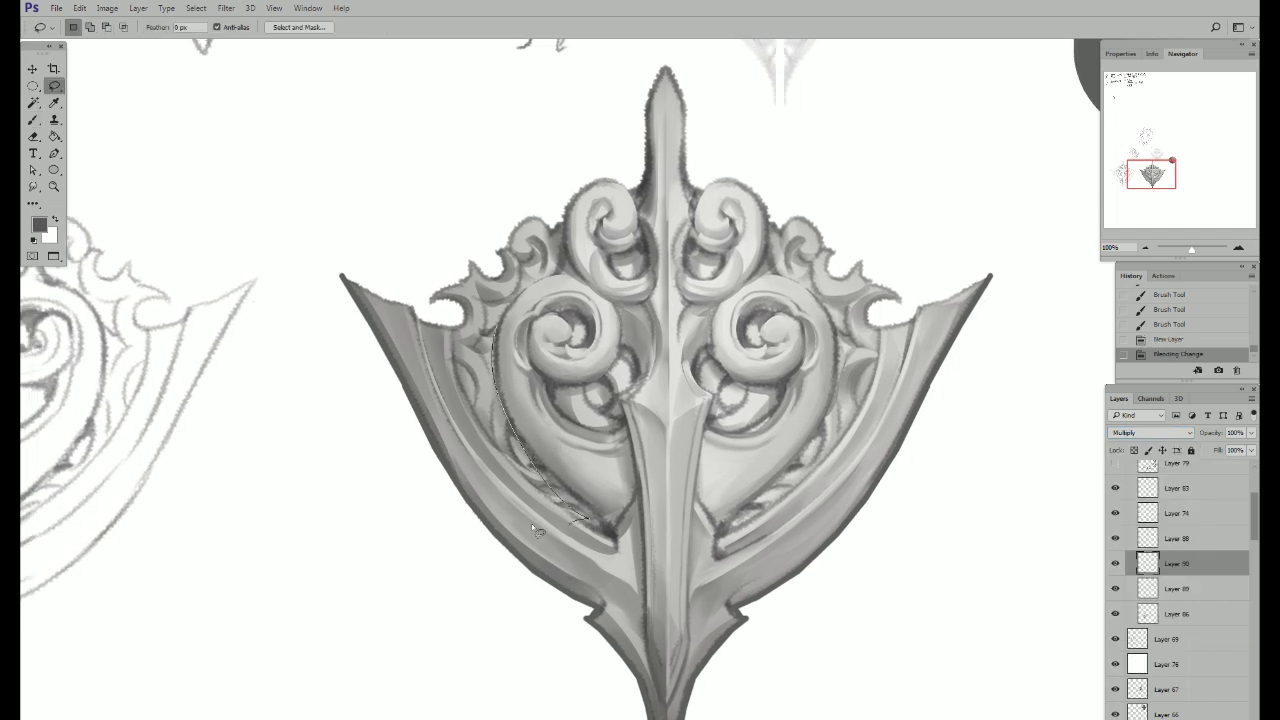
{"action": "left_click_drag", "start_coordinate": [533, 525], "coordinate": [540, 528]}
{"action": "left_click_drag", "start_coordinate": [503, 420], "coordinate": [520, 408]}
{"action": "mouse_move", "coordinate": [518, 316]}
{"action": "left_mouse_down"}
{"action": "mouse_move", "coordinate": [458, 393]}
{"action": "mouse_move", "coordinate": [441, 373]}
{"action": "left_mouse_up"}
{"action": "key", "text": "b"}
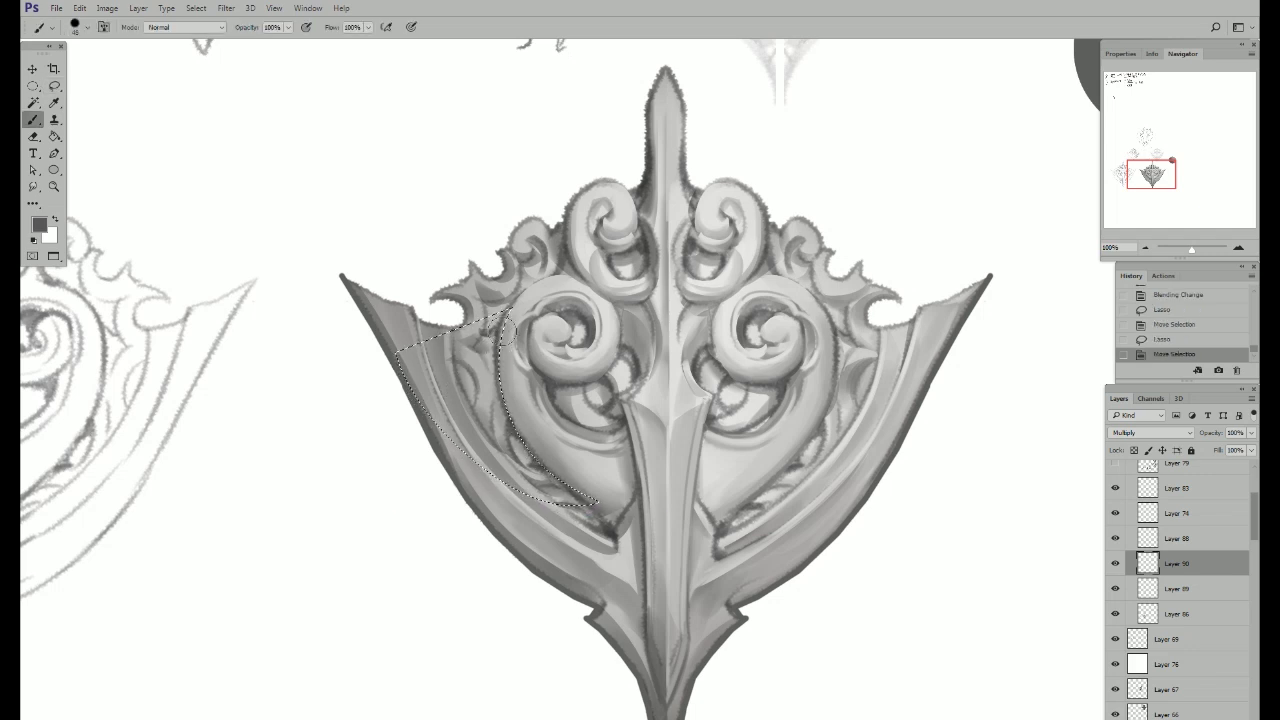
{"action": "left_click_drag", "start_coordinate": [506, 320], "coordinate": [505, 410]}
{"action": "mouse_move", "coordinate": [505, 345]}
{"action": "left_mouse_down"}
{"action": "mouse_move", "coordinate": [500, 438]}
{"action": "mouse_move", "coordinate": [506, 345]}
{"action": "mouse_move", "coordinate": [488, 332]}
{"action": "left_mouse_up"}
{"action": "left_click_drag", "start_coordinate": [521, 438], "coordinate": [535, 442]}
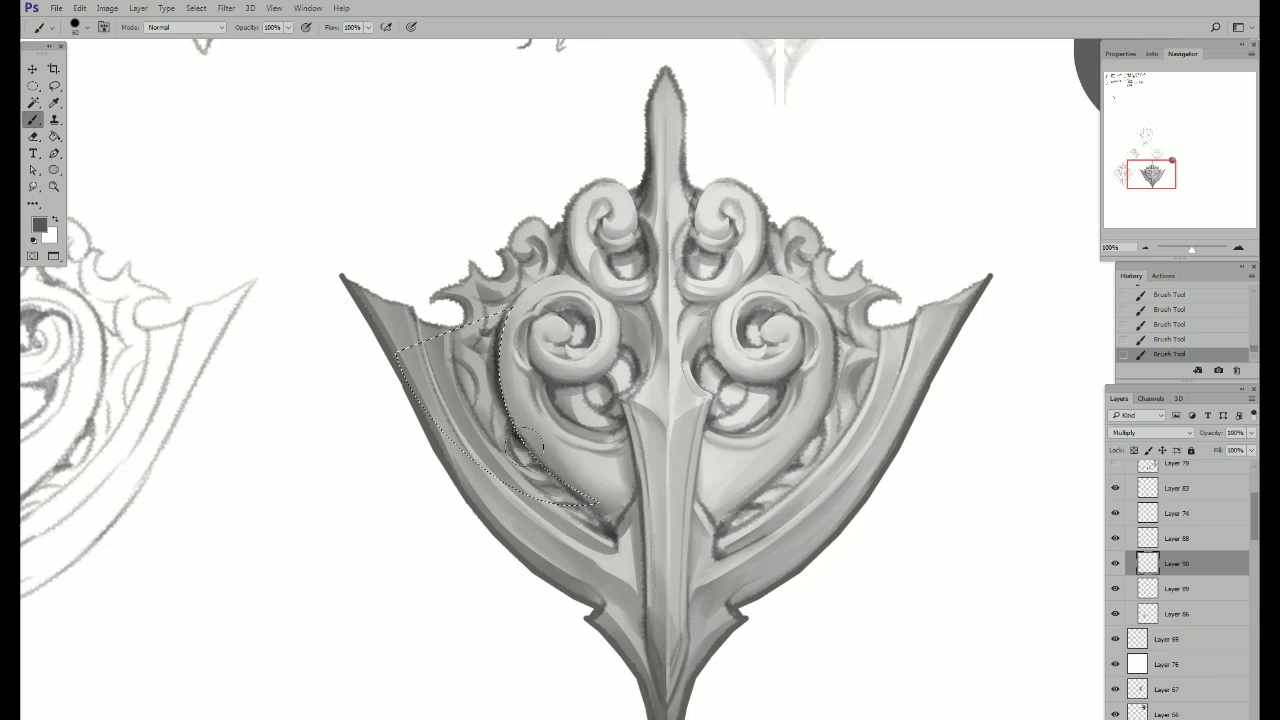
{"action": "key", "text": "l"}
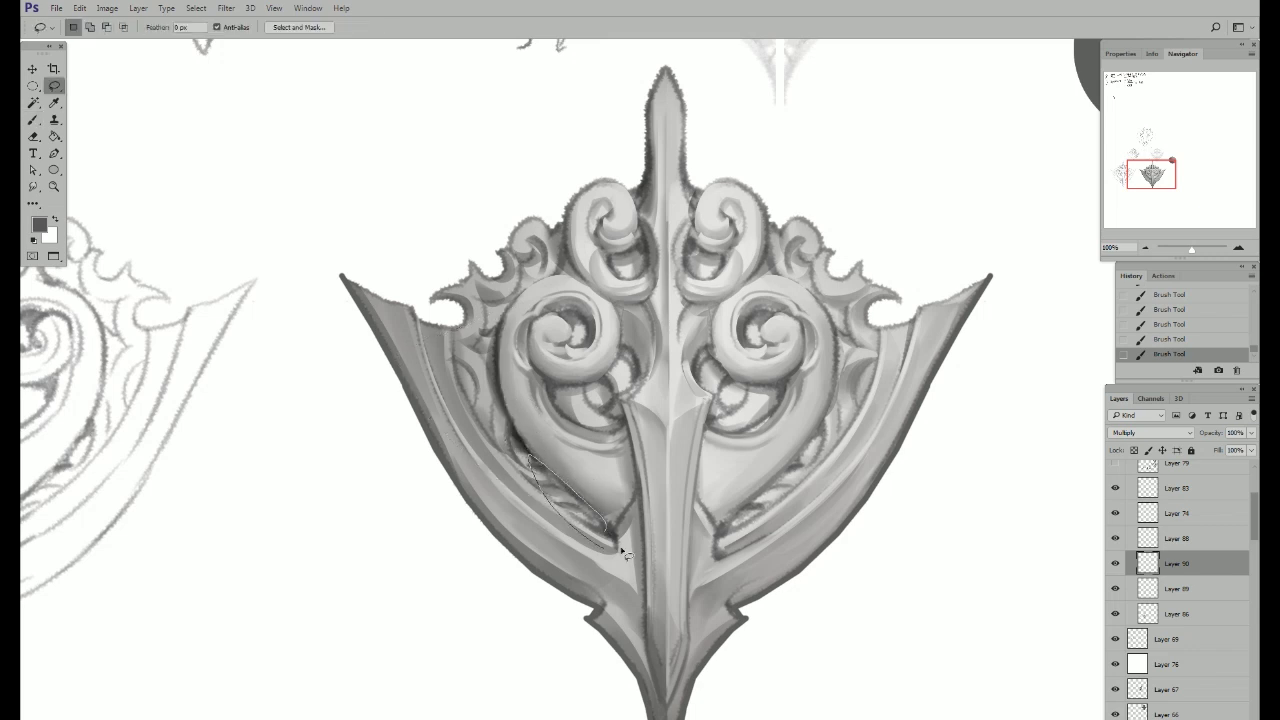
{"action": "key", "text": "b"}
Step: Brush dark shading into a selected stroke near the inner edge
{"action": "left_click_drag", "start_coordinate": [572, 492], "coordinate": [620, 538]}
{"action": "key", "text": "l"}
{"action": "key", "text": "ctrl+d"}
{"action": "left_click_drag", "start_coordinate": [533, 462], "coordinate": [562, 486]}
{"action": "key", "text": "b"}
{"action": "mouse_move", "coordinate": [536, 460]}
{"action": "left_mouse_down"}
{"action": "mouse_move", "coordinate": [556, 482]}
{"action": "mouse_move", "coordinate": [517, 477]}
{"action": "left_mouse_up"}
{"action": "key", "text": "l"}
{"action": "key", "text": "ctrl+d"}
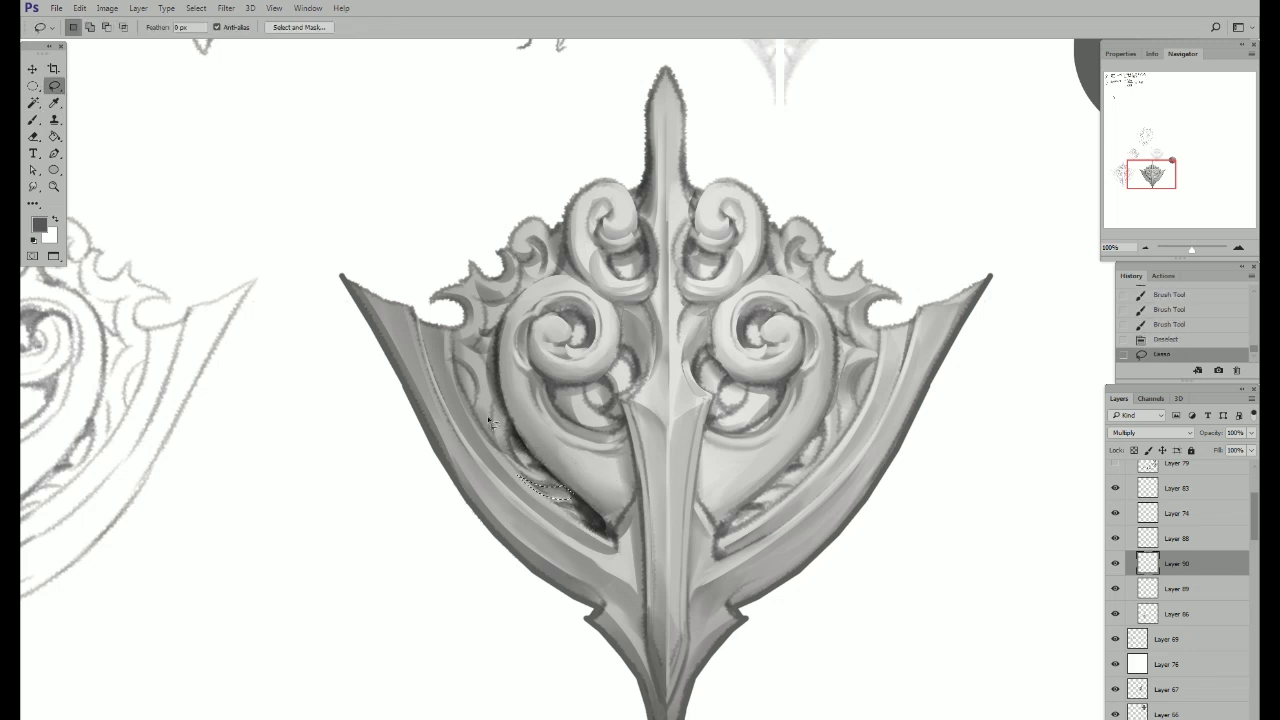
Step: Lasso the shield's left inner edge and paint dark shading along it
{"action": "left_click_drag", "start_coordinate": [450, 316], "coordinate": [530, 480]}
{"action": "key", "text": "b"}
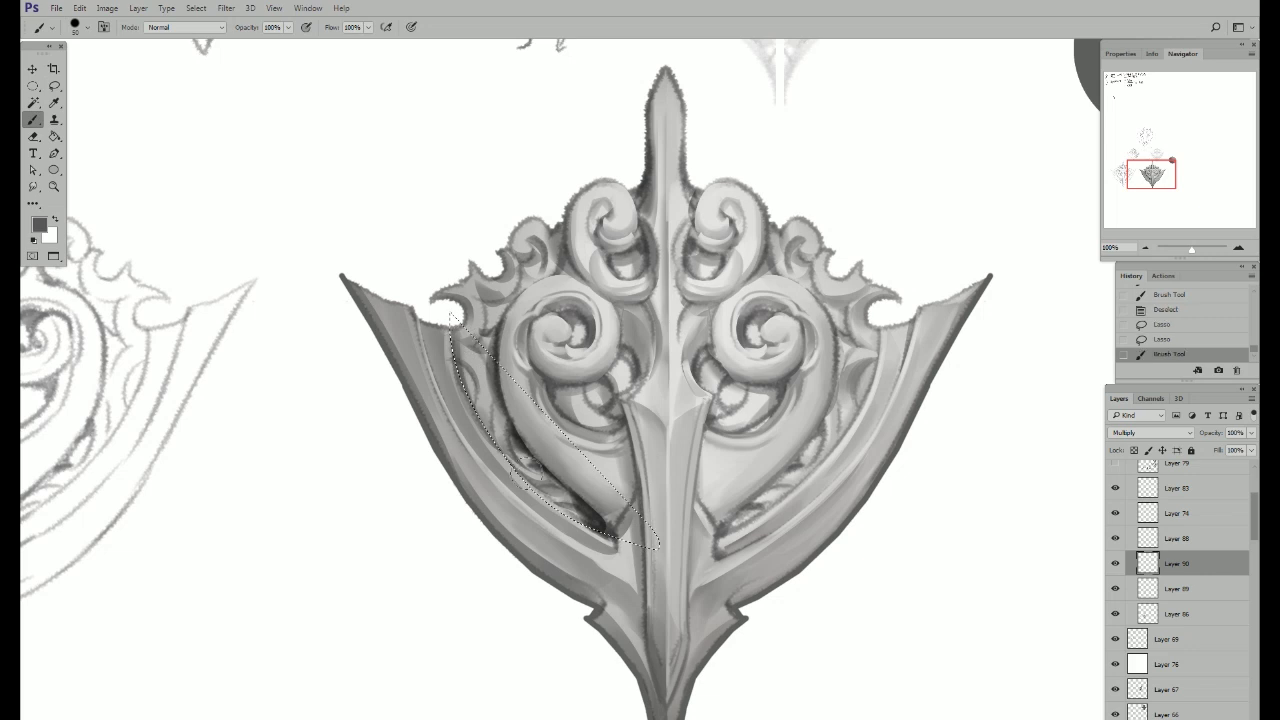
{"action": "left_click_drag", "start_coordinate": [470, 400], "coordinate": [550, 505]}
{"action": "left_click_drag", "start_coordinate": [455, 350], "coordinate": [580, 520]}
{"action": "left_click_drag", "start_coordinate": [514, 452], "coordinate": [520, 478]}
{"action": "key", "text": "l"}
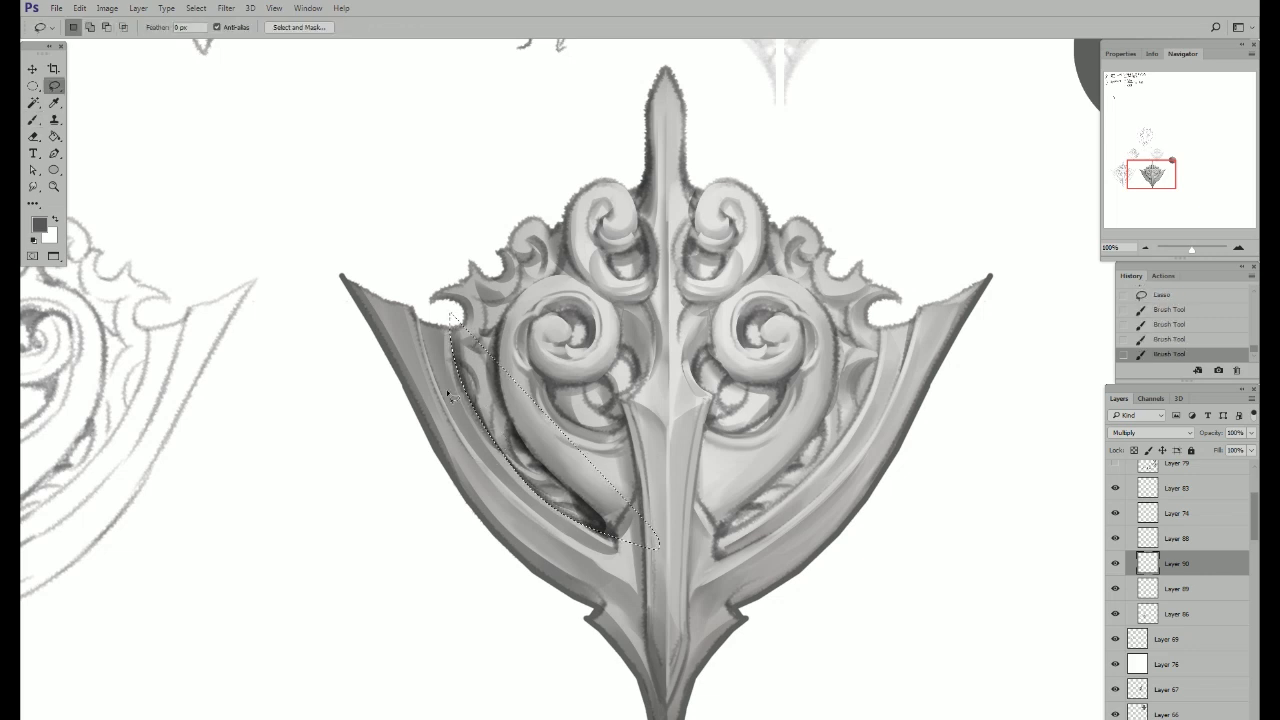
Step: Darken two more lassoed strips along the left inner edge
{"action": "left_click_drag", "start_coordinate": [447, 318], "coordinate": [520, 488]}
{"action": "key", "text": "b"}
{"action": "left_click_drag", "start_coordinate": [500, 468], "coordinate": [540, 498]}
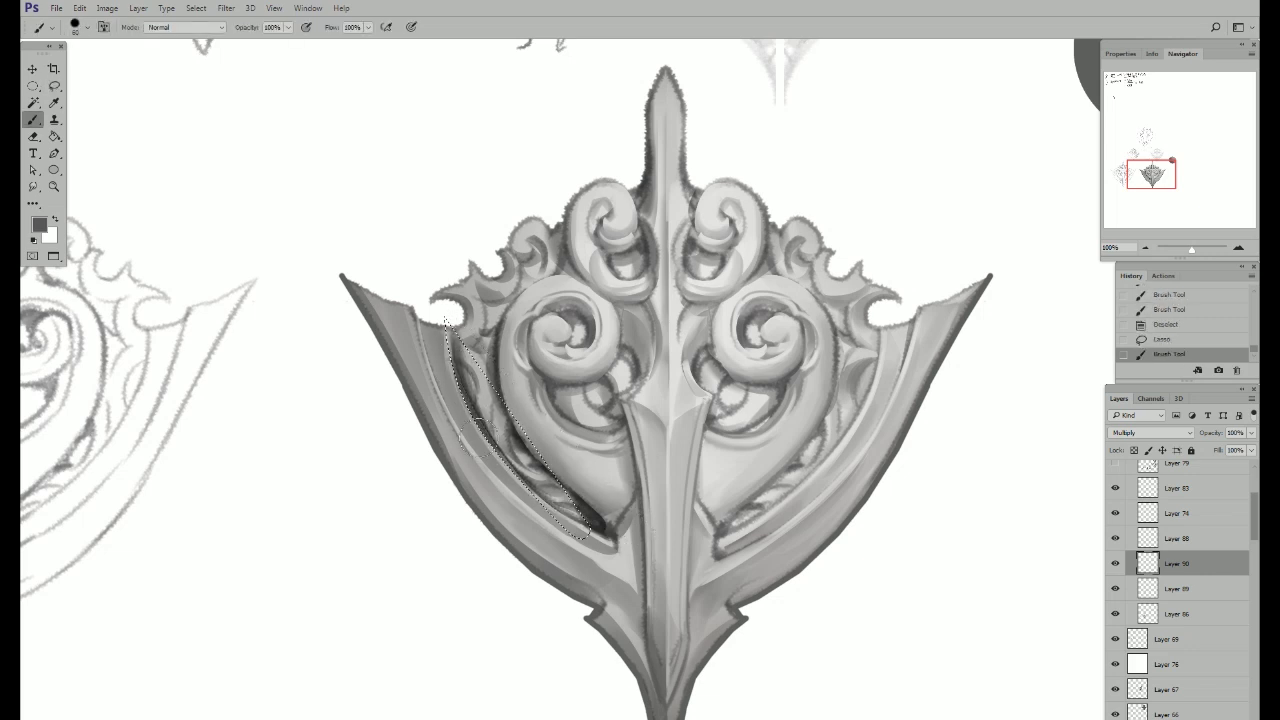
{"action": "key", "text": "l"}
{"action": "mouse_move", "coordinate": [486, 440]}
{"action": "left_mouse_down"}
{"action": "mouse_move", "coordinate": [540, 498]}
{"action": "mouse_move", "coordinate": [600, 522]}
{"action": "left_mouse_up"}
{"action": "key", "text": "b"}
{"action": "mouse_move", "coordinate": [556, 504]}
{"action": "left_mouse_down"}
{"action": "mouse_move", "coordinate": [594, 520]}
{"action": "mouse_move", "coordinate": [520, 470]}
{"action": "mouse_move", "coordinate": [545, 480]}
{"action": "mouse_move", "coordinate": [531, 494]}
{"action": "mouse_move", "coordinate": [612, 540]}
{"action": "mouse_move", "coordinate": [588, 528]}
{"action": "left_mouse_up"}
{"action": "key", "text": "l"}
Step: Delete an unwanted dark stroke and a thin sliver of paint along the inner edge
{"action": "key", "text": "b"}
{"action": "key", "text": "l"}
{"action": "key", "text": "ctrl+d"}
{"action": "key", "text": "b"}
{"action": "mouse_move", "coordinate": [481, 404]}
{"action": "left_mouse_down"}
{"action": "mouse_move", "coordinate": [456, 322]}
{"action": "mouse_move", "coordinate": [478, 390]}
{"action": "mouse_move", "coordinate": [452, 348]}
{"action": "left_mouse_up"}
{"action": "key", "text": "l"}
{"action": "key", "text": "Delete"}
{"action": "key", "text": "ctrl+d"}
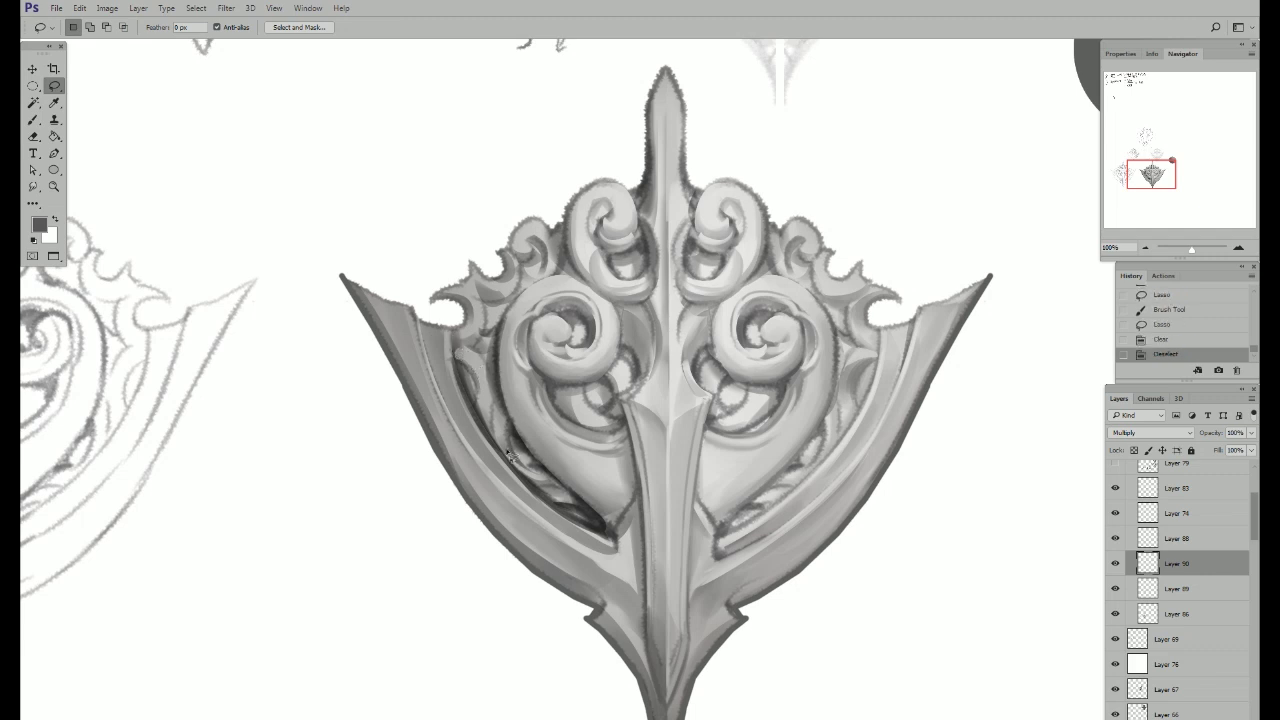
{"action": "left_click_drag", "start_coordinate": [483, 432], "coordinate": [477, 383]}
{"action": "key", "text": "Delete"}
{"action": "key", "text": "b"}
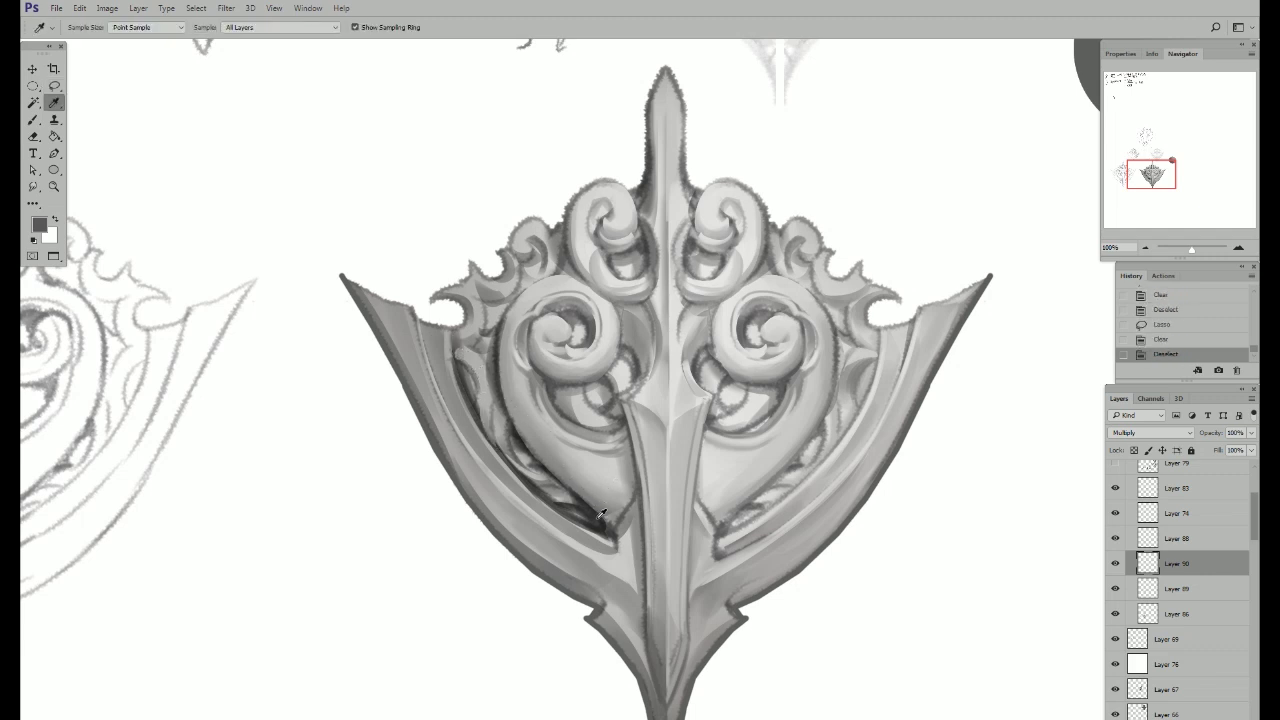
{"action": "key", "text": "l"}
Step: Paint dark shading beside the central blade and under the left swirl
{"action": "mouse_move", "coordinate": [622, 392]}
{"action": "left_mouse_down"}
{"action": "mouse_move", "coordinate": [604, 378]}
{"action": "mouse_move", "coordinate": [622, 376]}
{"action": "left_mouse_up"}
{"action": "key", "text": "b"}
{"action": "mouse_move", "coordinate": [630, 348]}
{"action": "left_mouse_down"}
{"action": "mouse_move", "coordinate": [628, 378]}
{"action": "mouse_move", "coordinate": [612, 352]}
{"action": "left_mouse_up"}
{"action": "key", "text": "l"}
{"action": "key", "text": "ctrl+d"}
{"action": "mouse_move", "coordinate": [630, 380]}
{"action": "left_mouse_down"}
{"action": "mouse_move", "coordinate": [622, 348]}
{"action": "mouse_move", "coordinate": [620, 395]}
{"action": "left_mouse_up"}
{"action": "key", "text": "b"}
{"action": "left_click_drag", "start_coordinate": [550, 365], "coordinate": [610, 400]}
{"action": "left_click_drag", "start_coordinate": [575, 385], "coordinate": [625, 390]}
{"action": "key", "text": "l"}
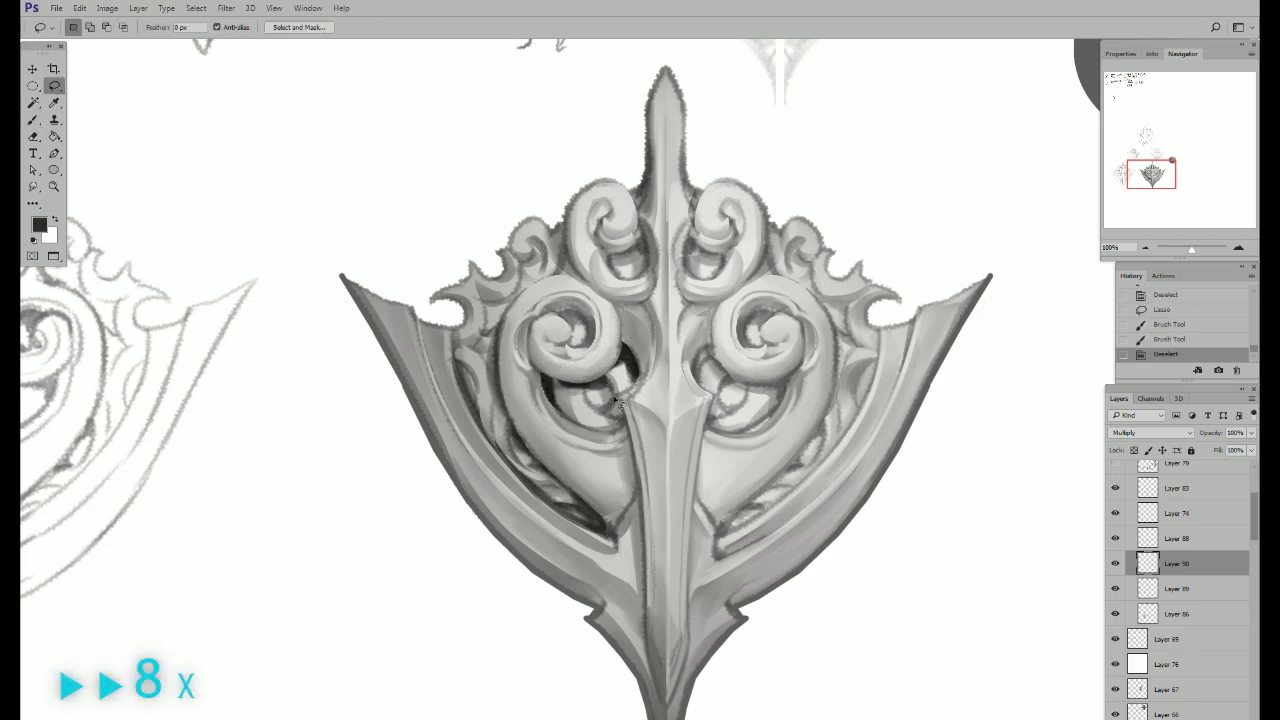
{"action": "key", "text": "ctrl+d"}
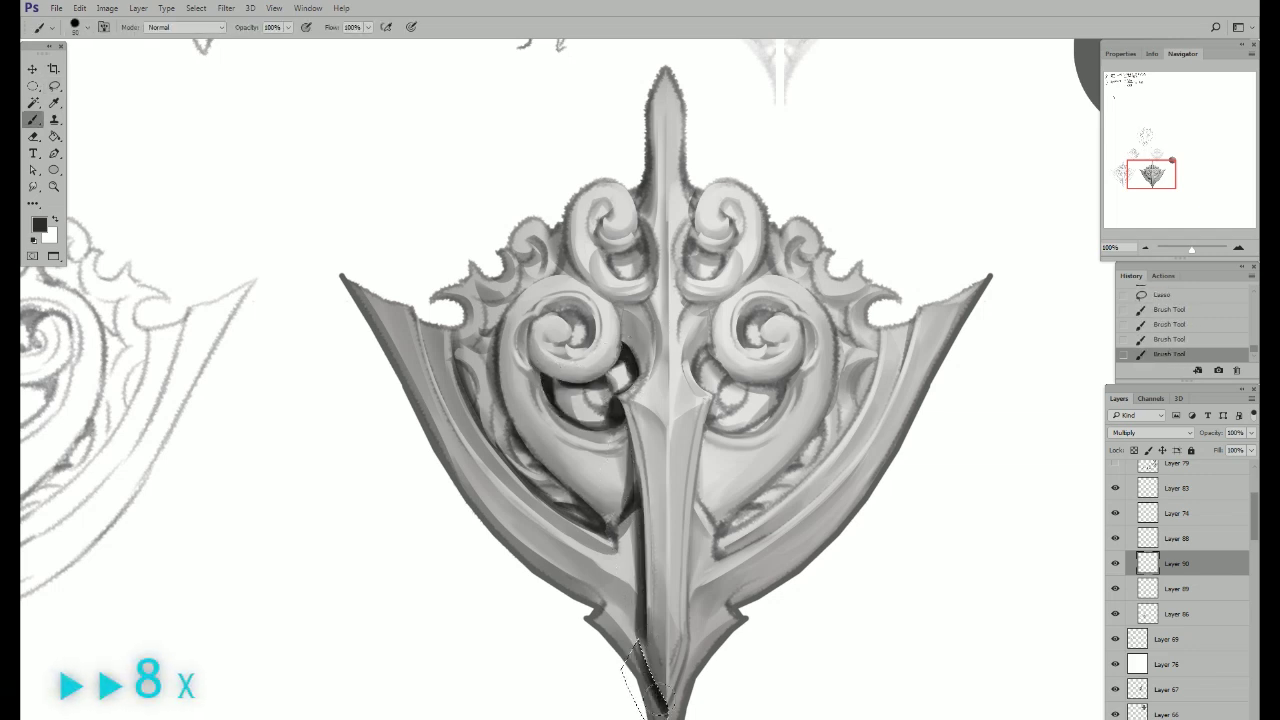
Step: Shade an area near the shield's lower point, then lasso a small area near the spire
{"action": "mouse_move", "coordinate": [549, 316]}
{"action": "left_mouse_down"}
{"action": "mouse_move", "coordinate": [574, 485]}
{"action": "mouse_move", "coordinate": [510, 430]}
{"action": "mouse_move", "coordinate": [545, 465]}
{"action": "left_mouse_up"}
{"action": "key", "text": "b"}
{"action": "left_click_drag", "start_coordinate": [600, 390], "coordinate": [540, 470]}
{"action": "left_click_drag", "start_coordinate": [560, 440], "coordinate": [531, 466]}
{"action": "key", "text": "ctrl+d"}
{"action": "key", "text": "l"}
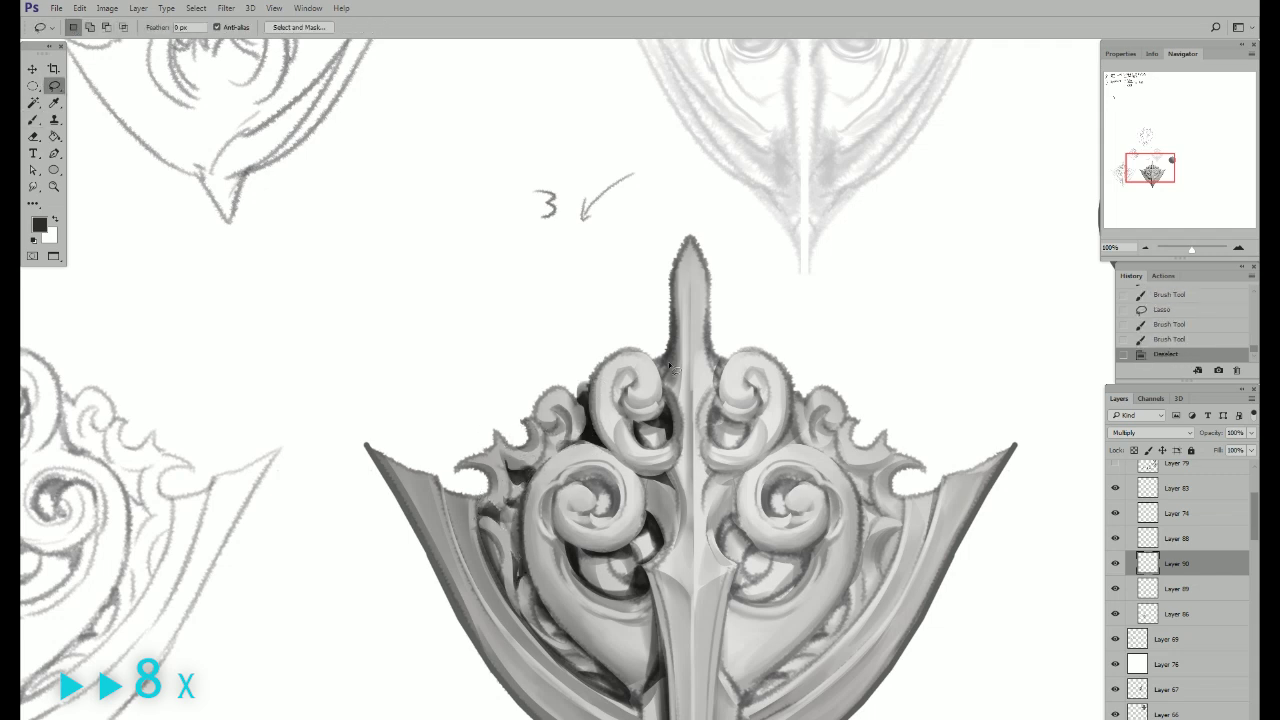
{"action": "left_click_drag", "start_coordinate": [627, 410], "coordinate": [622, 285]}
{"action": "left_click_drag", "start_coordinate": [615, 275], "coordinate": [625, 298]}
Step: Choose a 300 px textured brush and set the clipped layer's blending to Overlay
{"action": "right_click", "coordinate": [660, 205]}
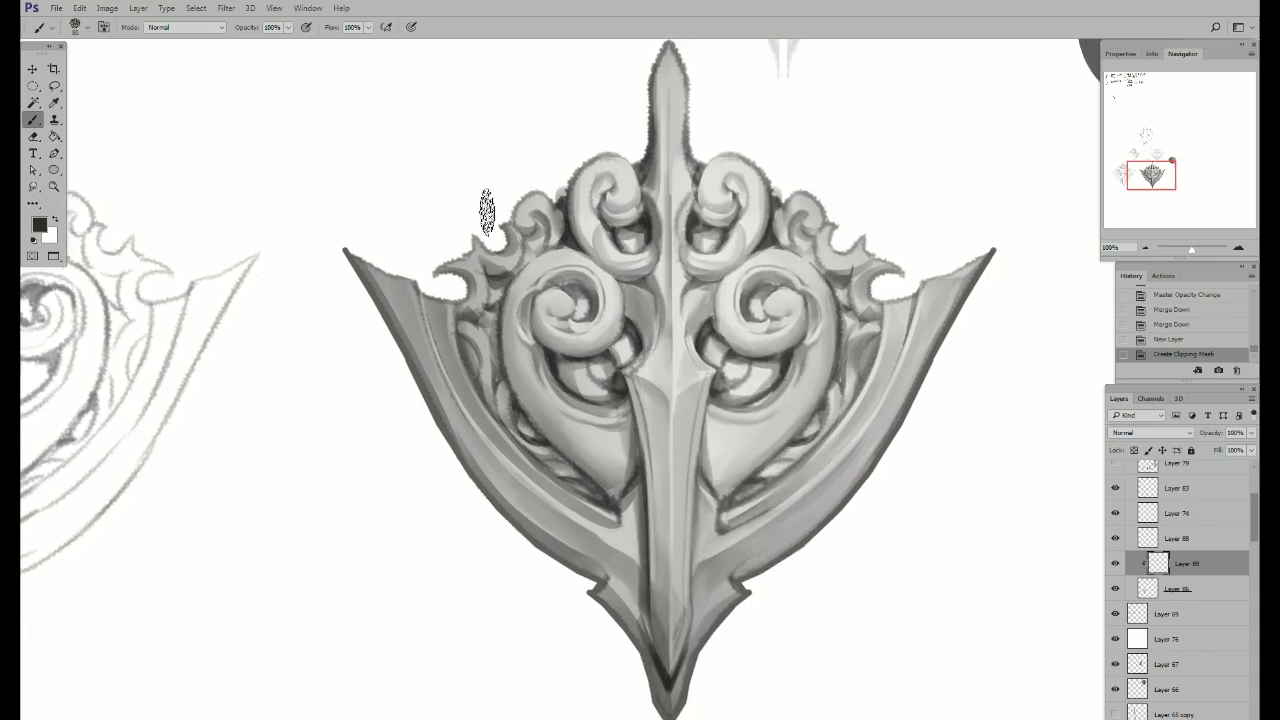
{"action": "right_click", "coordinate": [768, 442]}
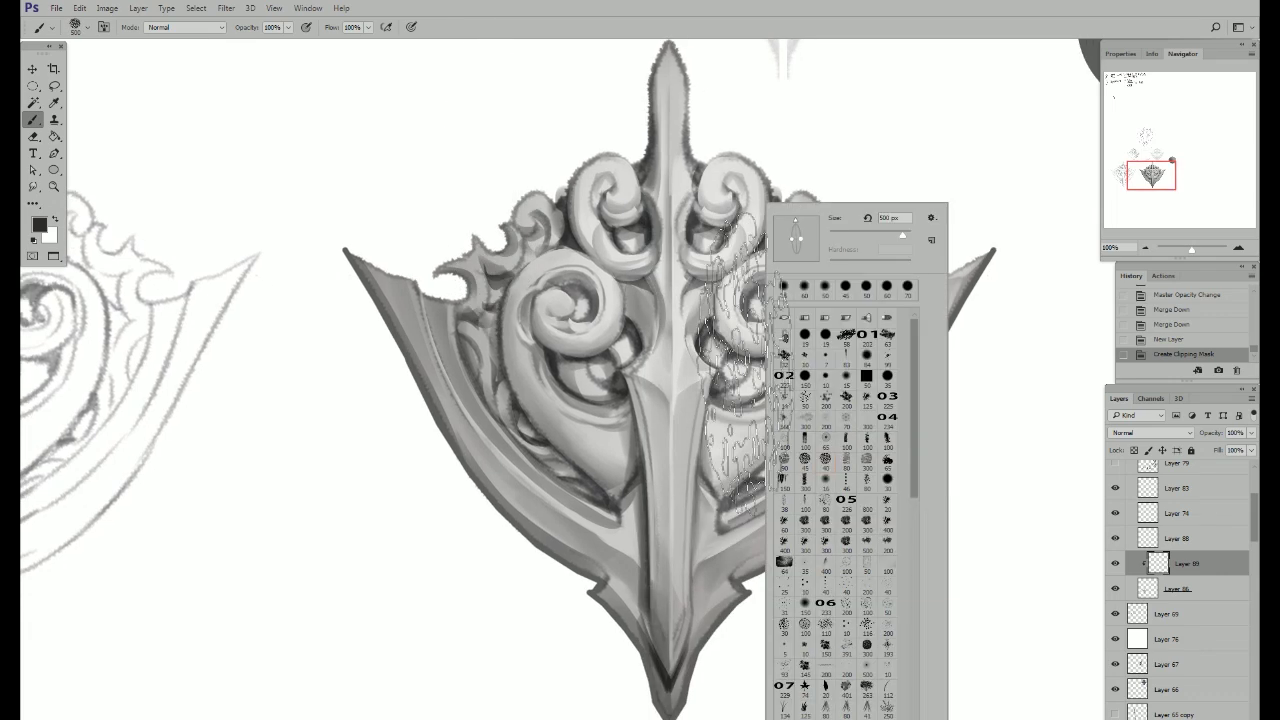
{"action": "left_click", "coordinate": [846, 540]}
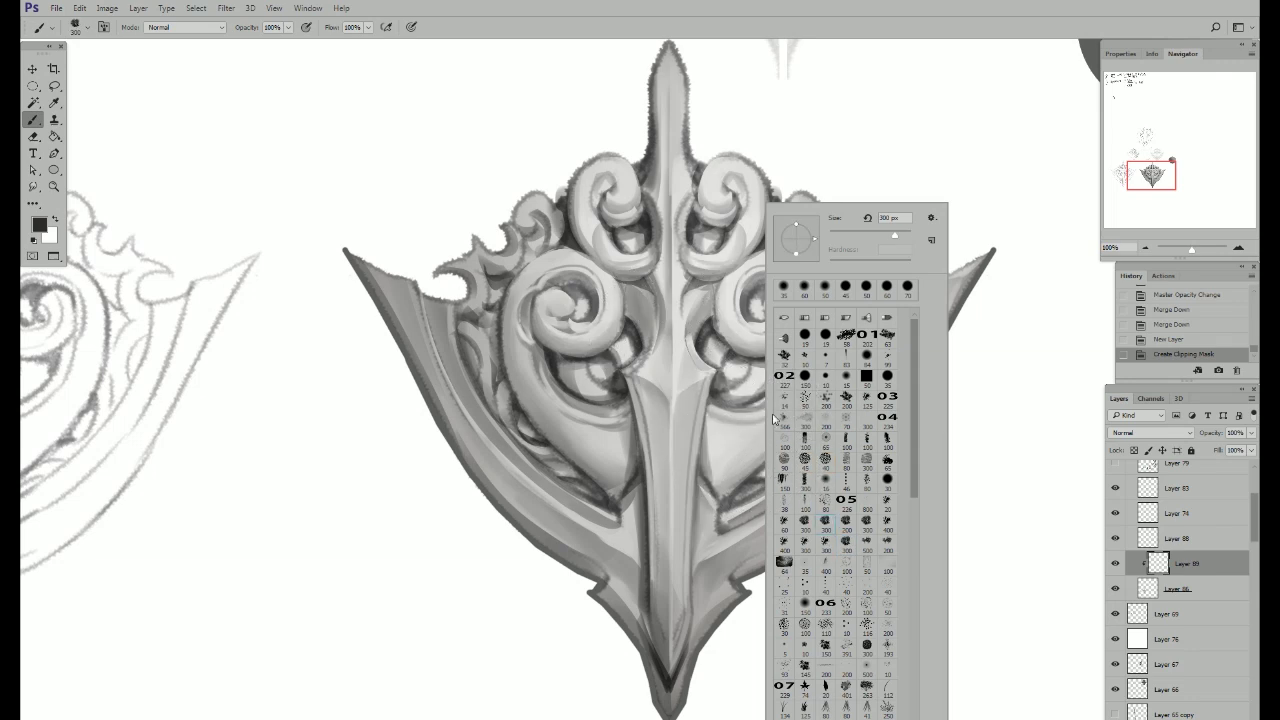
{"action": "left_click", "coordinate": [508, 193]}
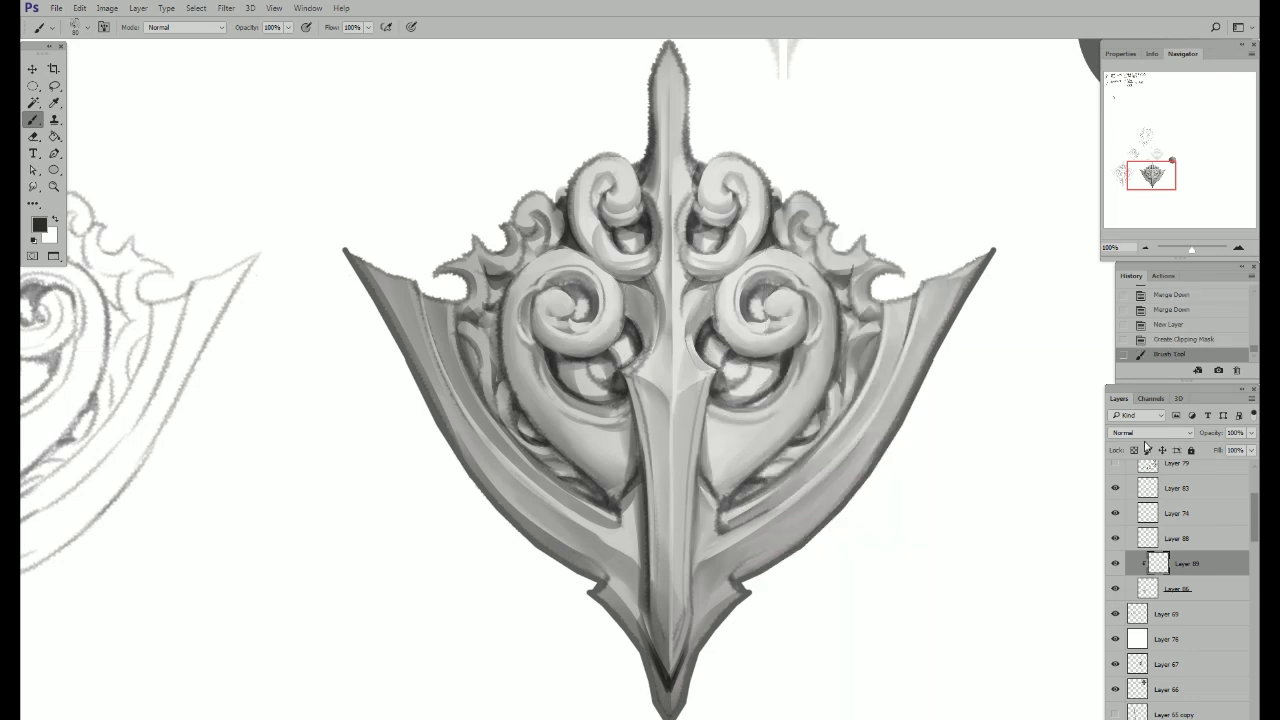
{"action": "left_click", "coordinate": [1150, 432]}
{"action": "left_click", "coordinate": [1147, 567]}
{"action": "key", "text": "Up"}
Step: Paint test texture strokes across the central ornament, then clear them
{"action": "left_click_drag", "start_coordinate": [756, 388], "coordinate": [770, 368]}
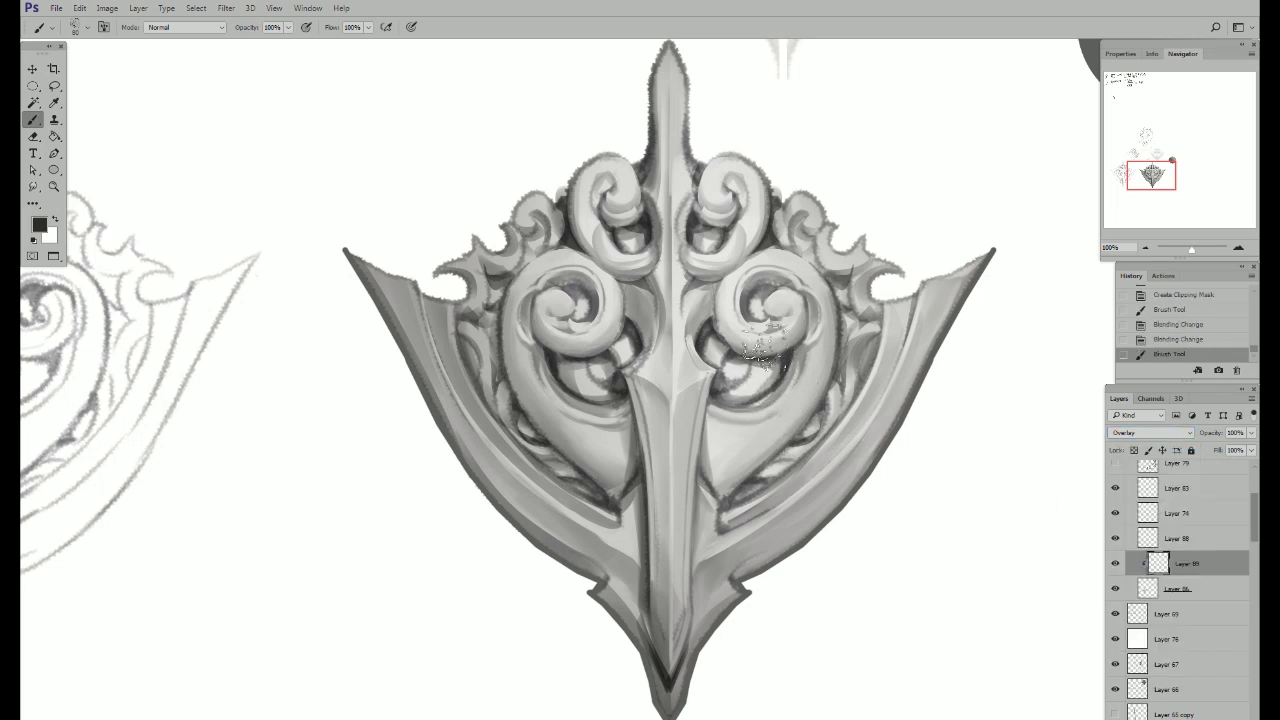
{"action": "left_click_drag", "start_coordinate": [720, 228], "coordinate": [790, 360]}
{"action": "left_click_drag", "start_coordinate": [630, 200], "coordinate": [720, 360]}
{"action": "left_click_drag", "start_coordinate": [800, 210], "coordinate": [730, 370]}
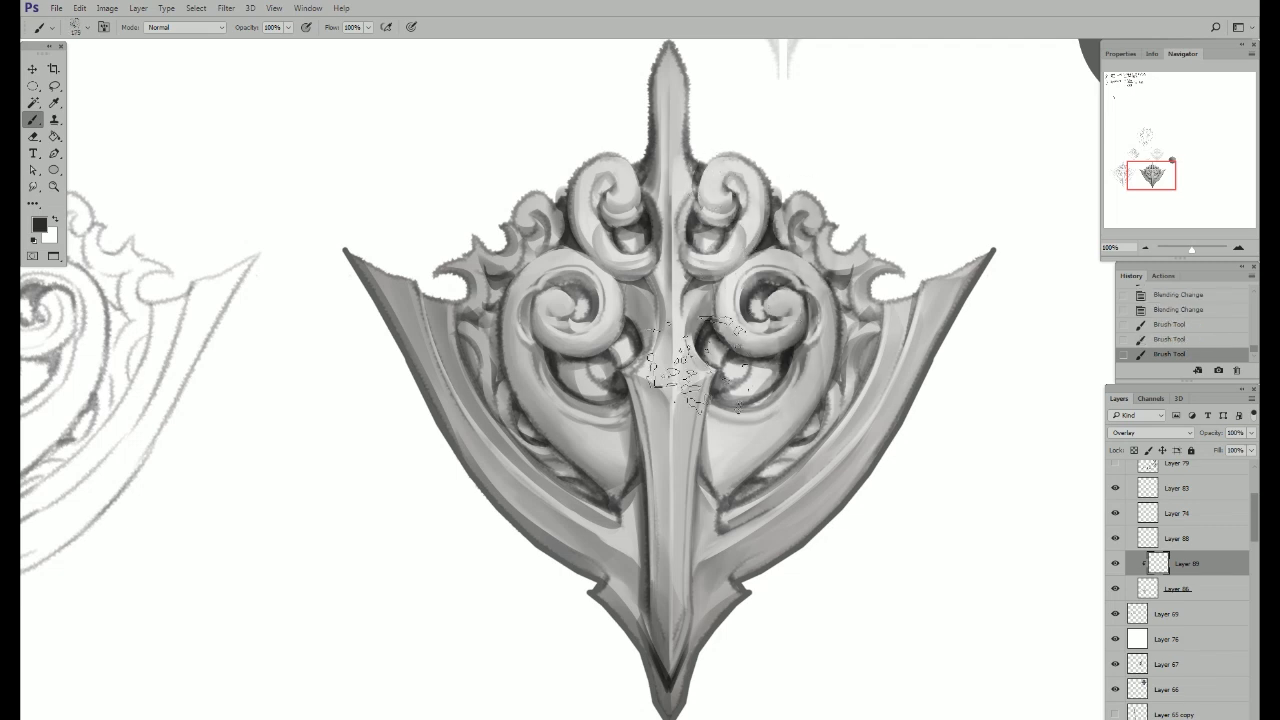
{"action": "left_click_drag", "start_coordinate": [630, 260], "coordinate": [720, 380]}
{"action": "right_click", "coordinate": [690, 435]}
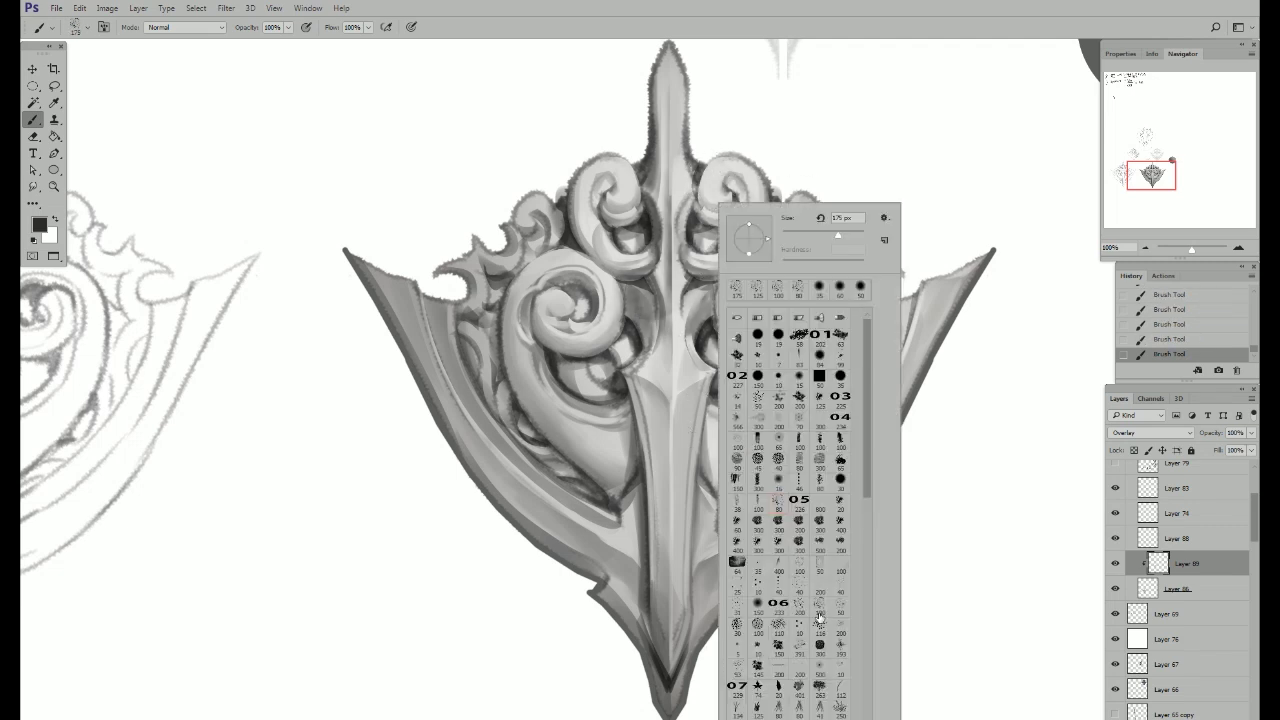
{"action": "left_click", "coordinate": [632, 310]}
{"action": "key", "text": "Delete"}
{"action": "key", "text": "ctrl+d"}
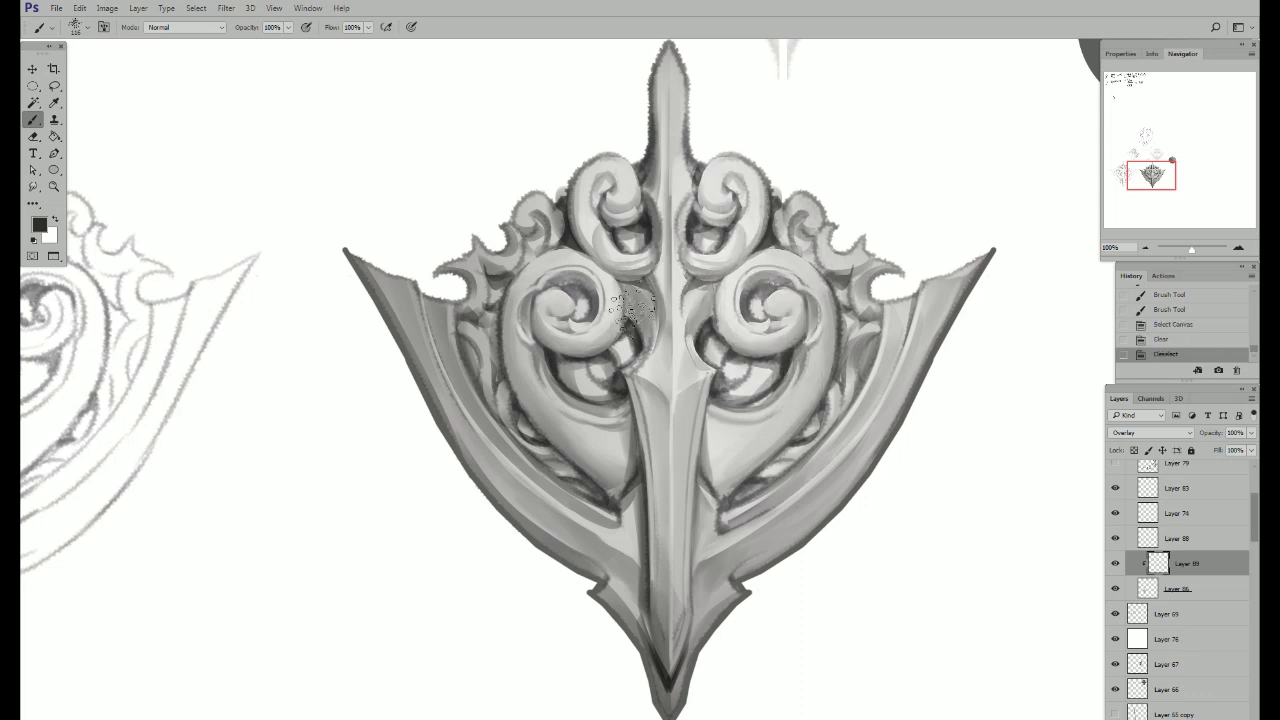
Step: Stipple texture over the right wing, lower centre, left wing and left swirls
{"action": "left_click_drag", "start_coordinate": [840, 230], "coordinate": [730, 520]}
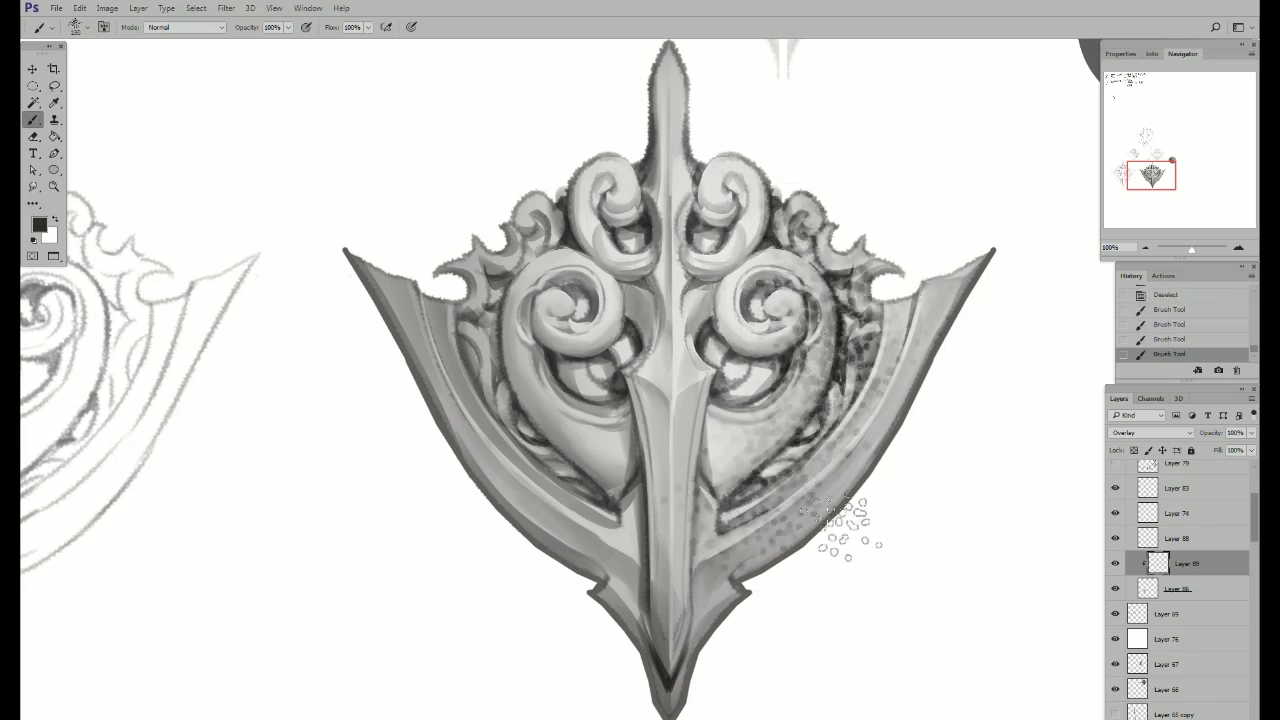
{"action": "left_click_drag", "start_coordinate": [845, 515], "coordinate": [710, 555]}
{"action": "mouse_move", "coordinate": [590, 235]}
{"action": "left_mouse_down"}
{"action": "mouse_move", "coordinate": [586, 586]}
{"action": "mouse_move", "coordinate": [686, 700]}
{"action": "left_mouse_up"}
{"action": "left_click_drag", "start_coordinate": [470, 340], "coordinate": [414, 251]}
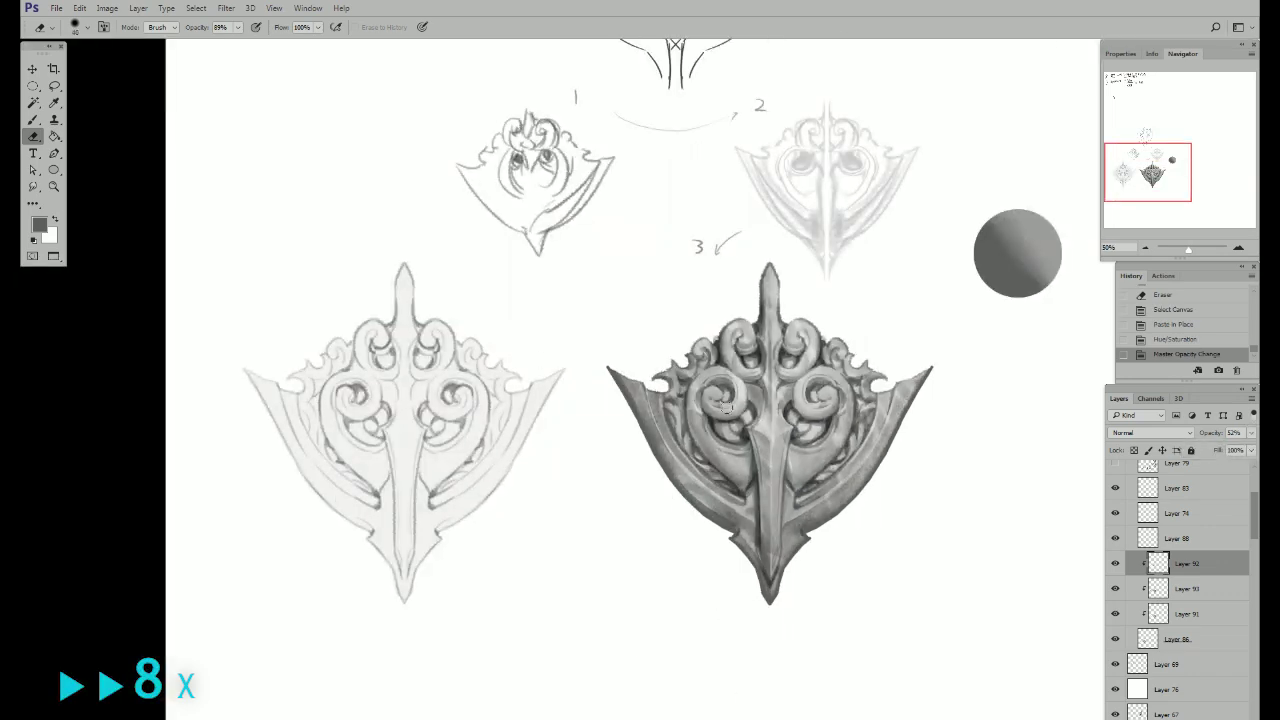
Step: Paint small overlay strokes on the shield centre and sample a dark grey
{"action": "key", "text": "b"}
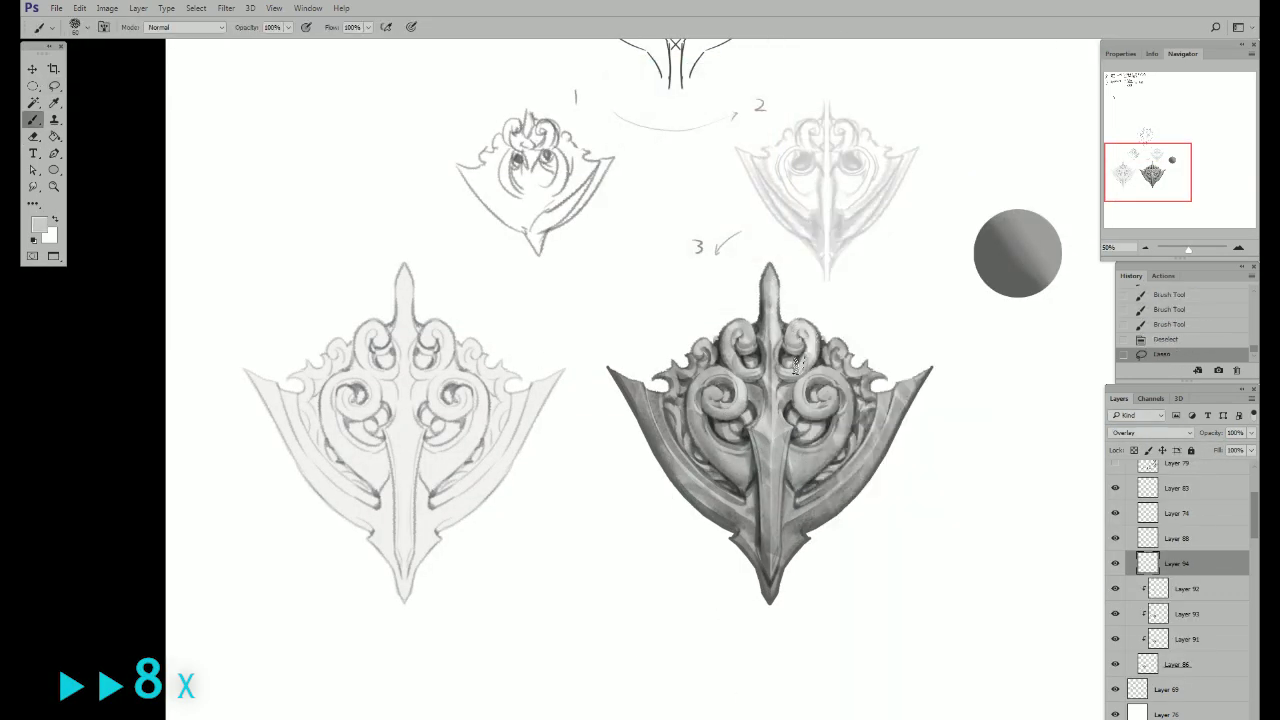
{"action": "left_click_drag", "start_coordinate": [797, 362], "coordinate": [777, 422]}
{"action": "right_click", "coordinate": [825, 430]}
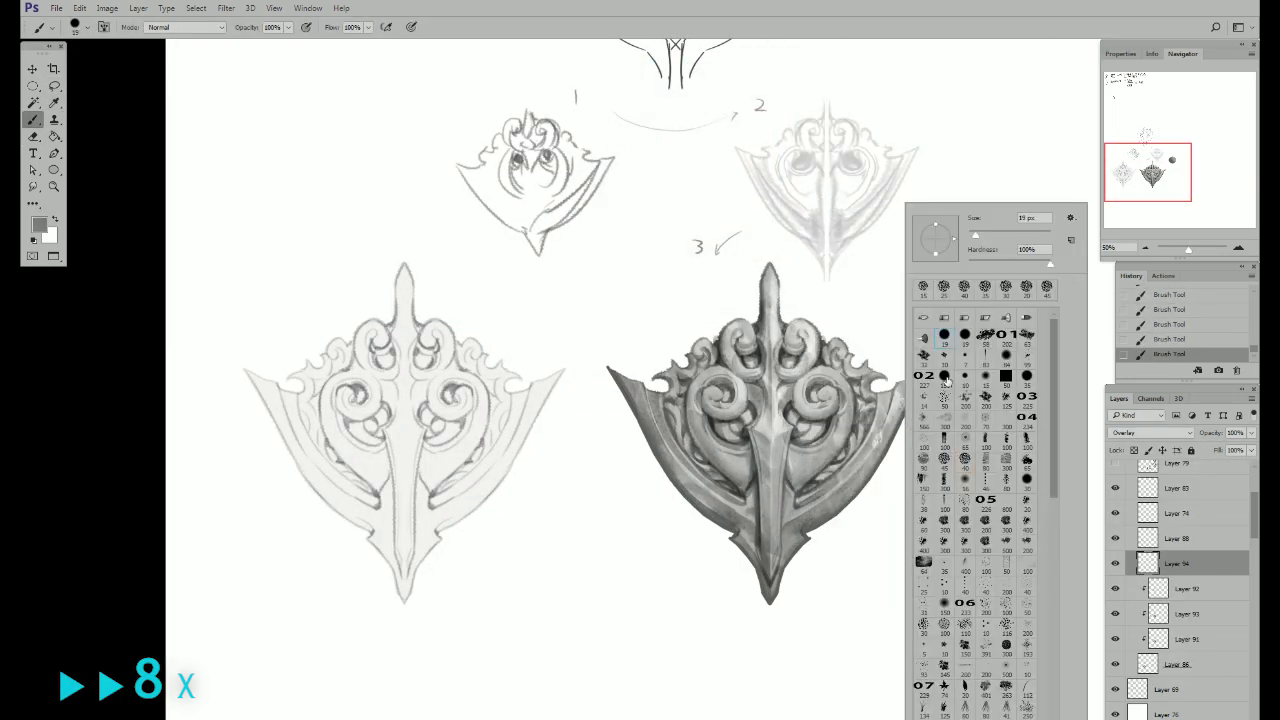
{"action": "key", "text": "Escape"}
{"action": "left_click", "coordinate": [840, 416], "text": "alt"}
Step: On a new clipped layer, paint worn grey highlights along the lower left and central blade
{"action": "key", "text": "ctrl+alt+shift+n"}
{"action": "key", "text": "ctrl+alt+g"}
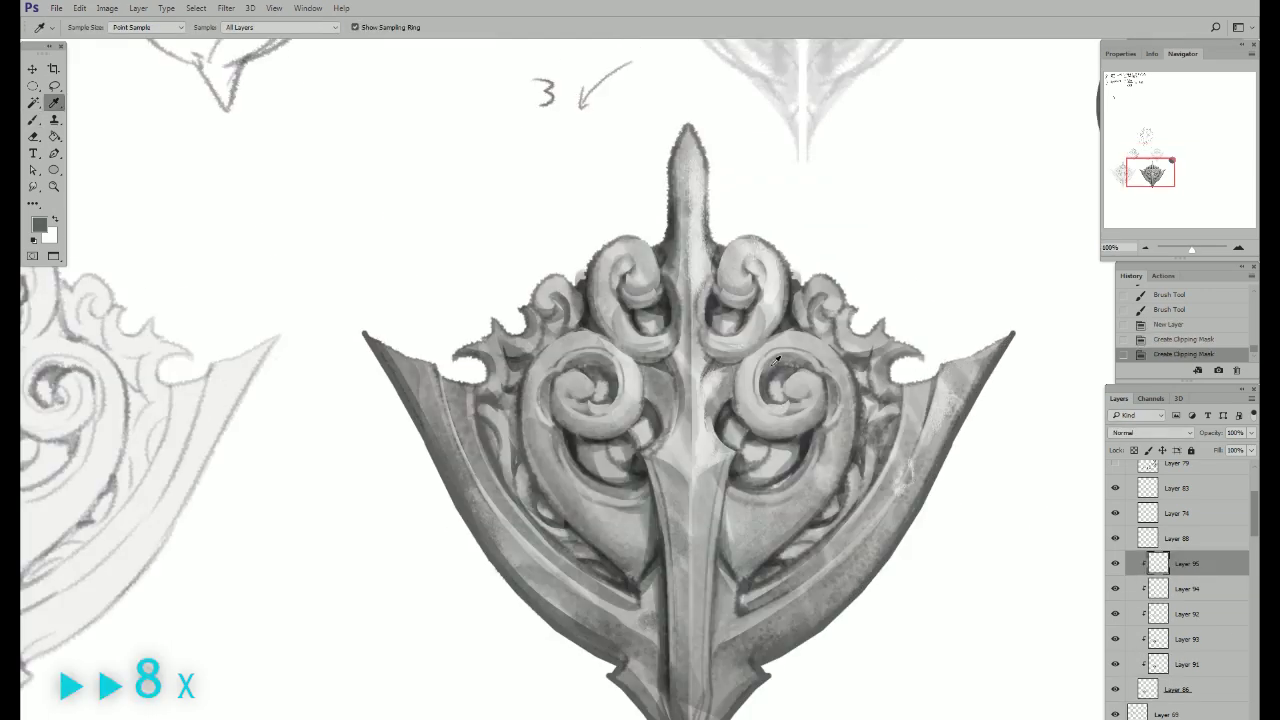
{"action": "scroll", "coordinate": [850, 405], "scroll_direction": "up", "scroll_amount": 2}
{"action": "left_click", "coordinate": [928, 412]}
{"action": "key", "text": "b"}
{"action": "left_click", "coordinate": [918, 459], "text": "alt"}
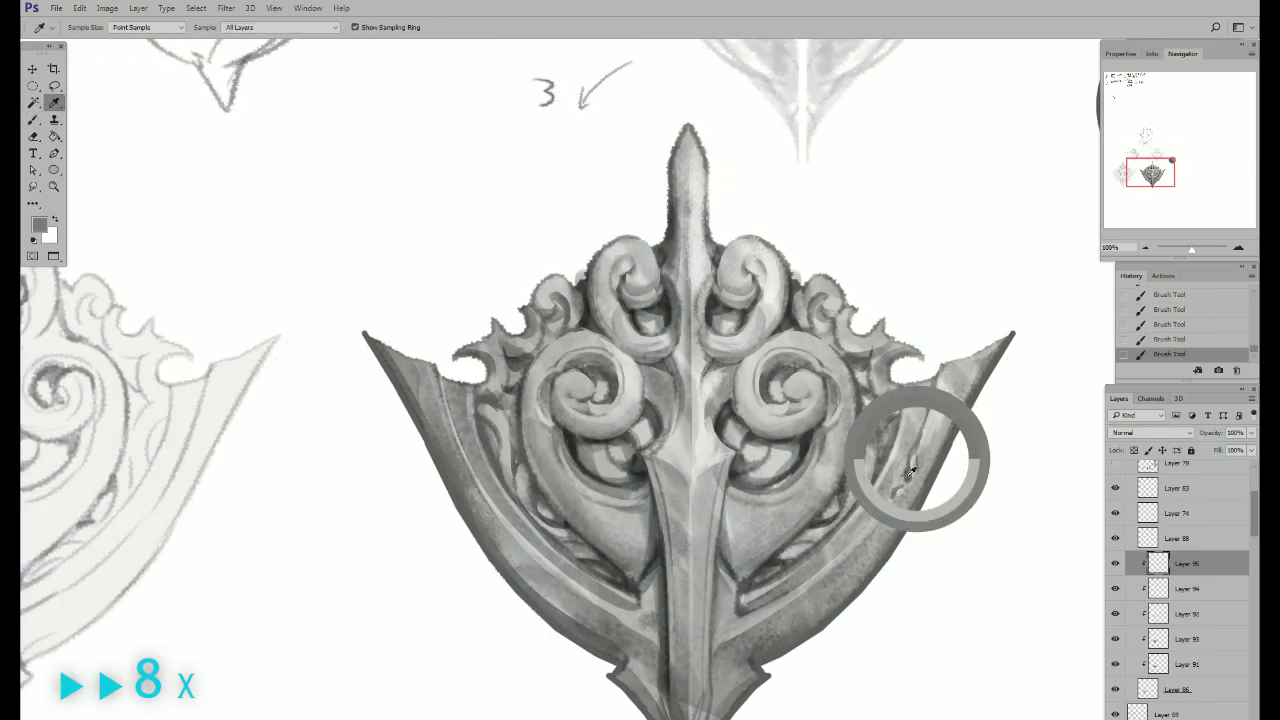
{"action": "left_click_drag", "start_coordinate": [819, 572], "coordinate": [726, 594]}
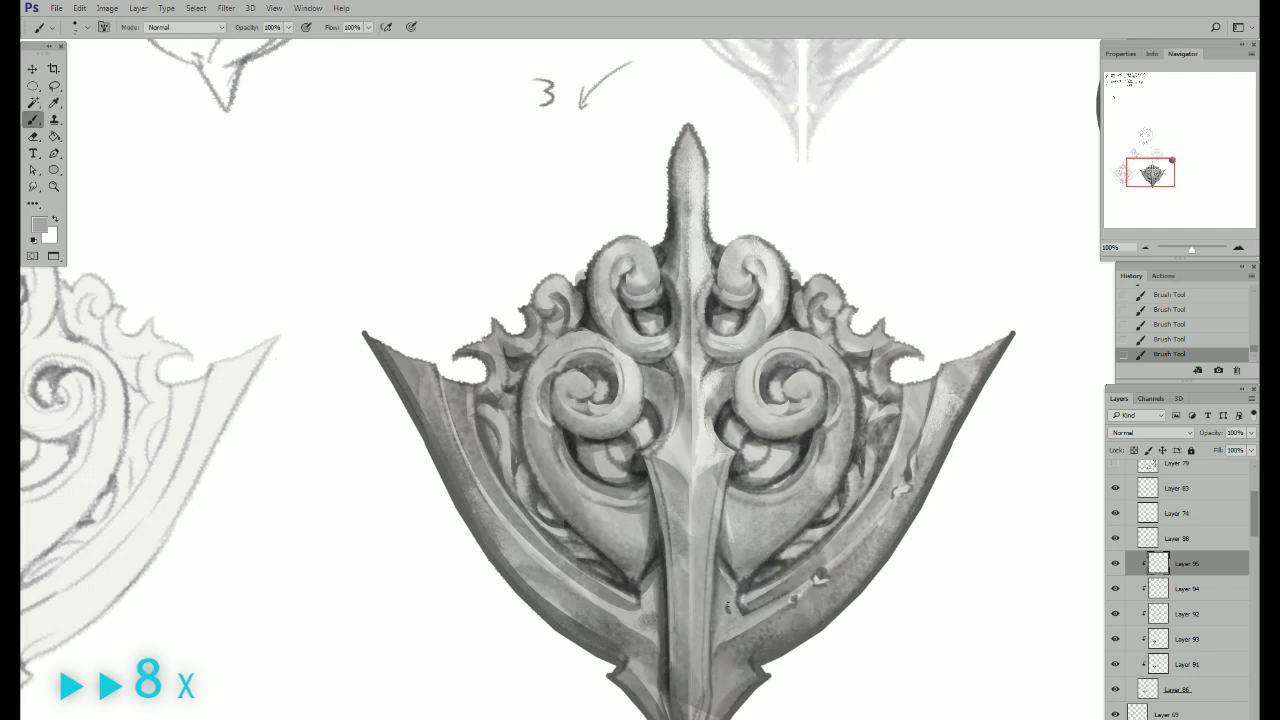
{"action": "left_click_drag", "start_coordinate": [590, 612], "coordinate": [622, 645]}
Step: Sample a range of light and dark greys around the right spiral for highlights
{"action": "left_click", "coordinate": [577, 378], "text": "alt"}
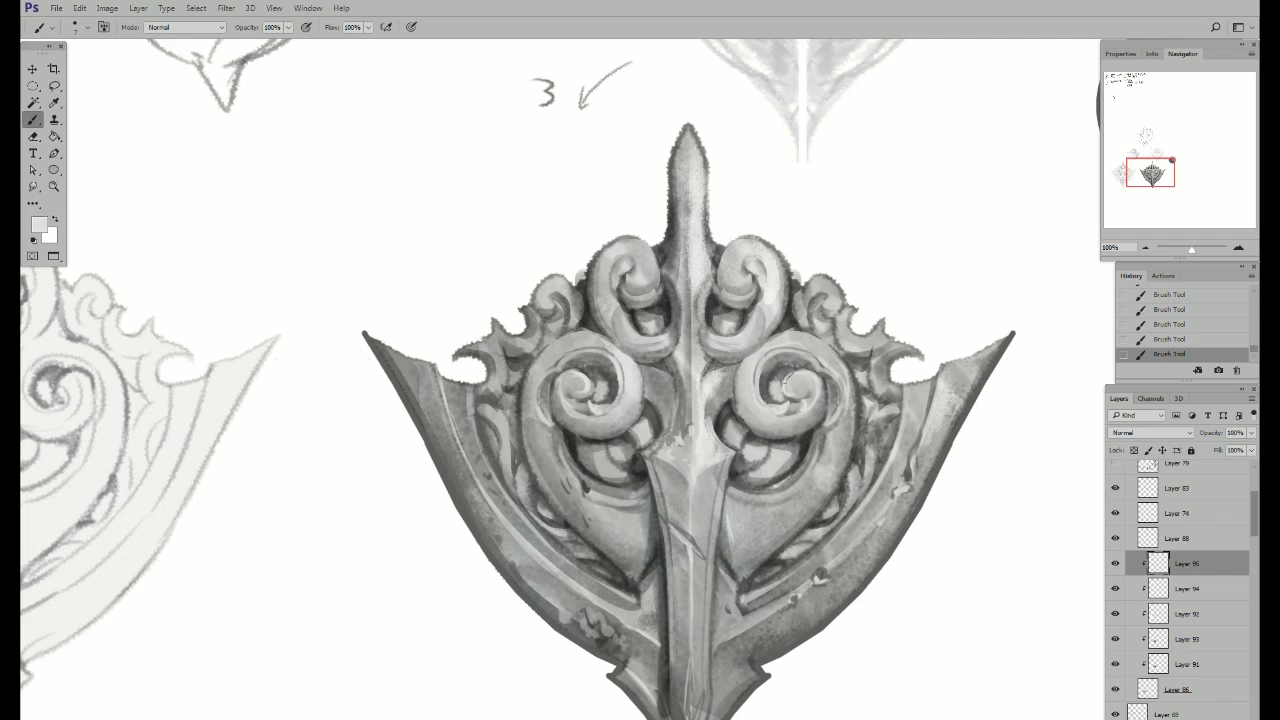
{"action": "left_click", "coordinate": [806, 390], "text": "alt"}
{"action": "left_click", "coordinate": [800, 384], "text": "alt"}
{"action": "left_click", "coordinate": [796, 385], "text": "alt"}
{"action": "left_click", "coordinate": [808, 352], "text": "alt"}
{"action": "left_click", "coordinate": [802, 382], "text": "alt"}
{"action": "left_click", "coordinate": [800, 376], "text": "alt"}
{"action": "left_click", "coordinate": [787, 398], "text": "alt"}
{"action": "left_click", "coordinate": [802, 375], "text": "alt"}
Step: Paint chipped texture inside the blade selection with a textured brush, then lasso the right-wing area
{"action": "right_click", "coordinate": [810, 626]}
{"action": "left_click", "coordinate": [810, 626]}
{"action": "left_click", "coordinate": [594, 498], "text": "alt"}
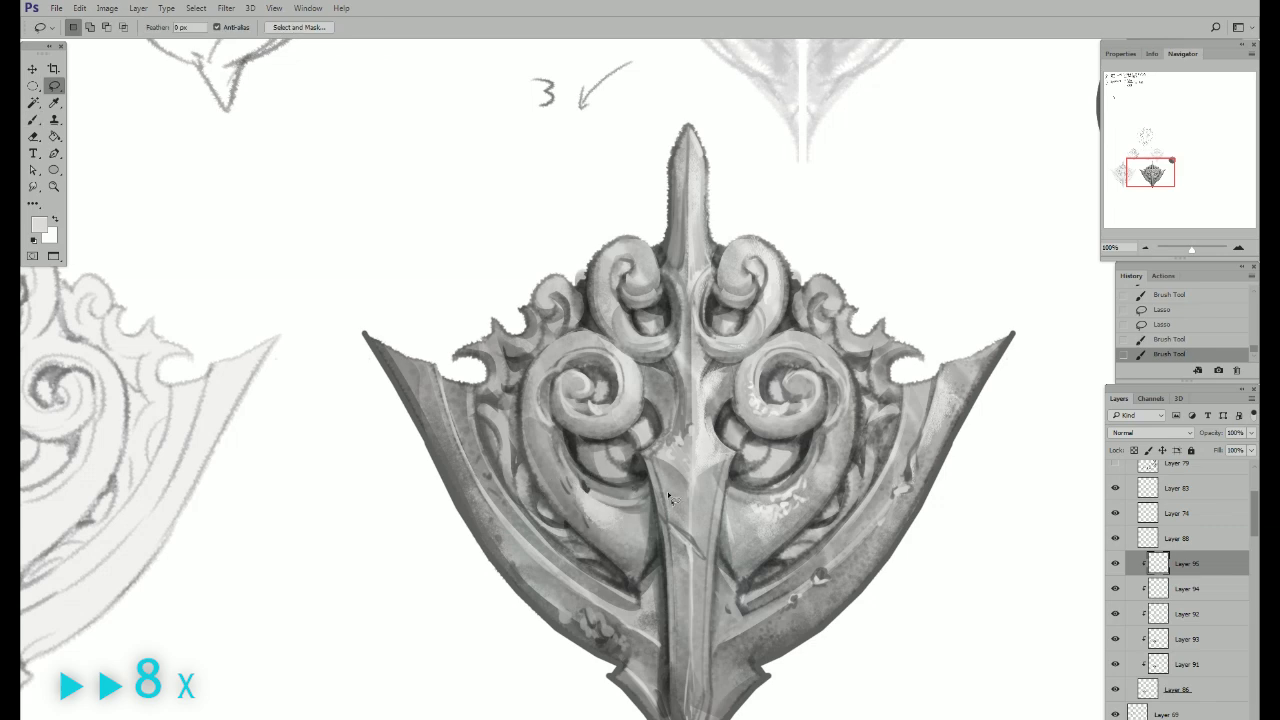
{"action": "left_click_drag", "start_coordinate": [706, 470], "coordinate": [714, 540]}
{"action": "key", "text": "l"}
{"action": "left_click_drag", "start_coordinate": [655, 370], "coordinate": [650, 445]}
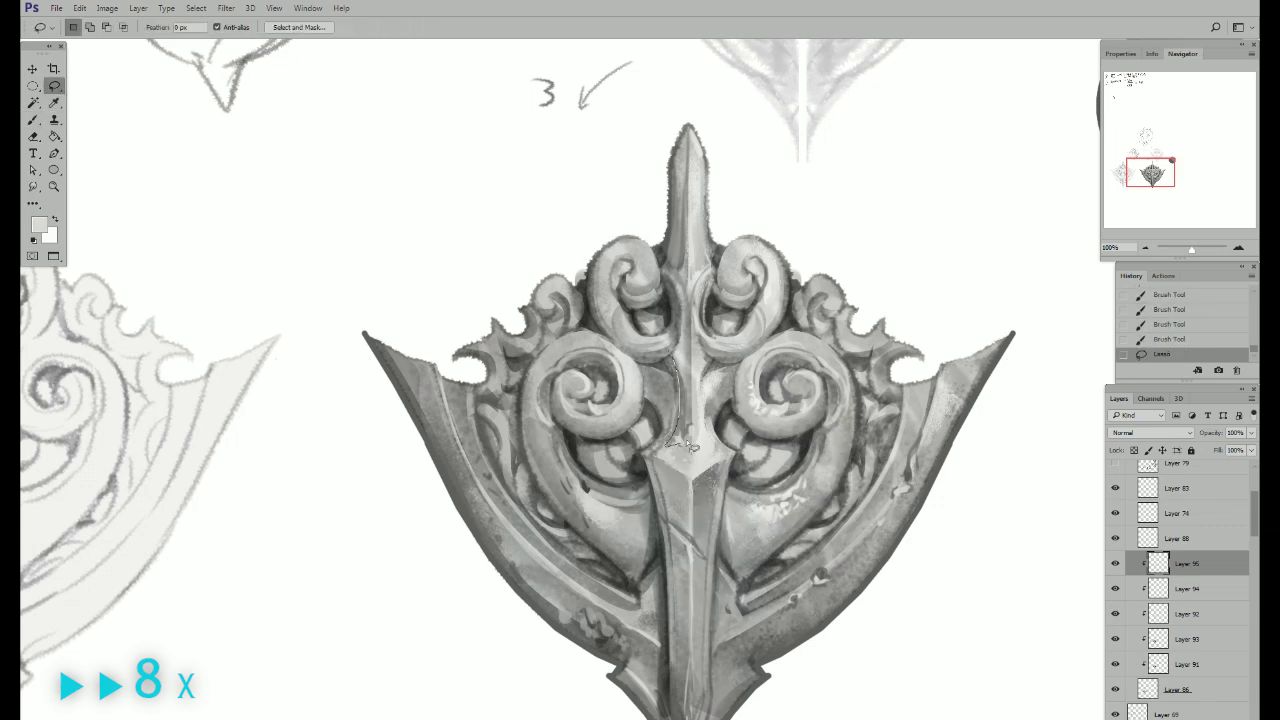
{"action": "key", "text": "b"}
{"action": "key", "text": "ctrl+minus"}
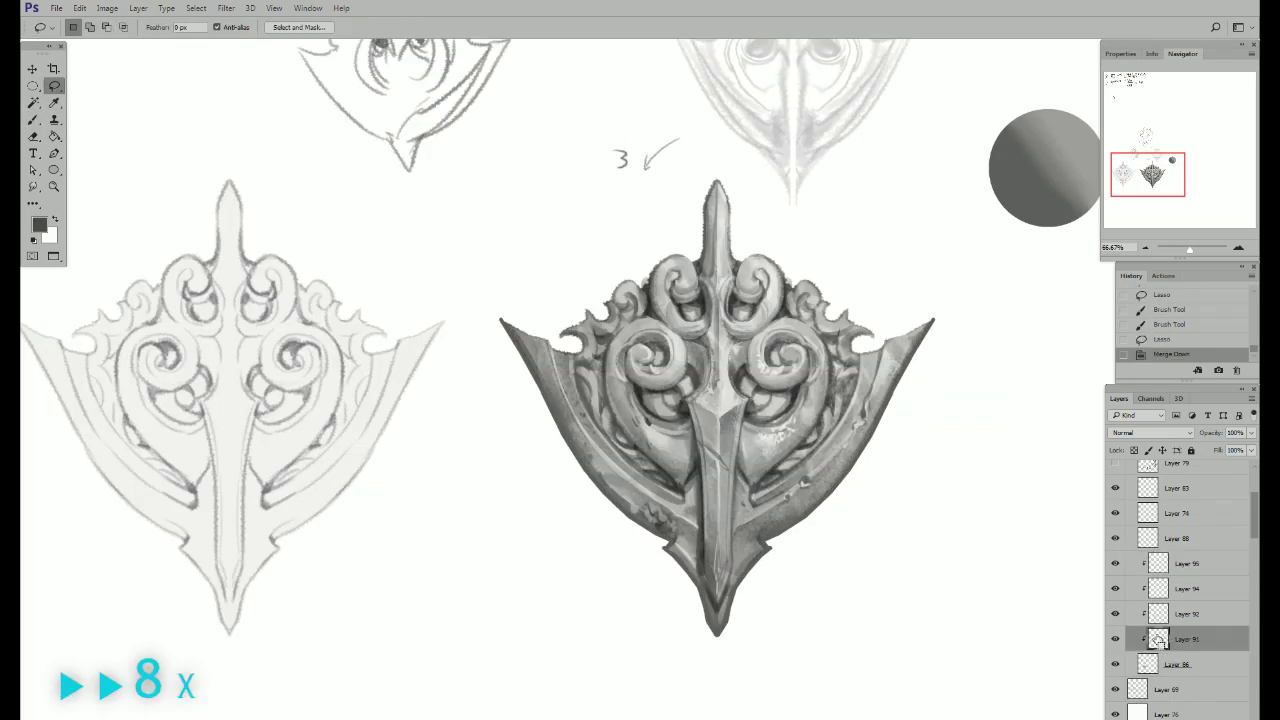
Step: Toggle the visibility of the Layer 91 and Layer 95 textures to compare the shield
{"action": "left_click", "coordinate": [1115, 589]}
{"action": "left_click", "coordinate": [1114, 590]}
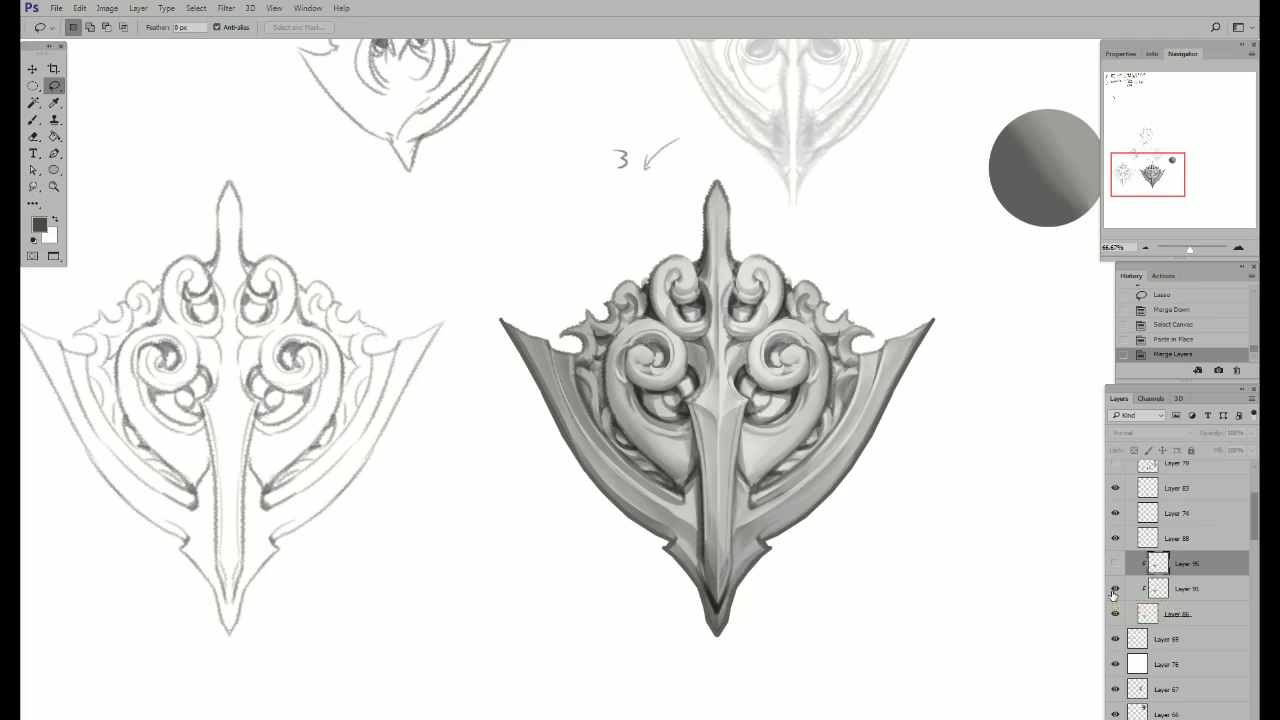
{"action": "left_click", "coordinate": [1114, 589]}
{"action": "left_click", "coordinate": [1114, 589]}
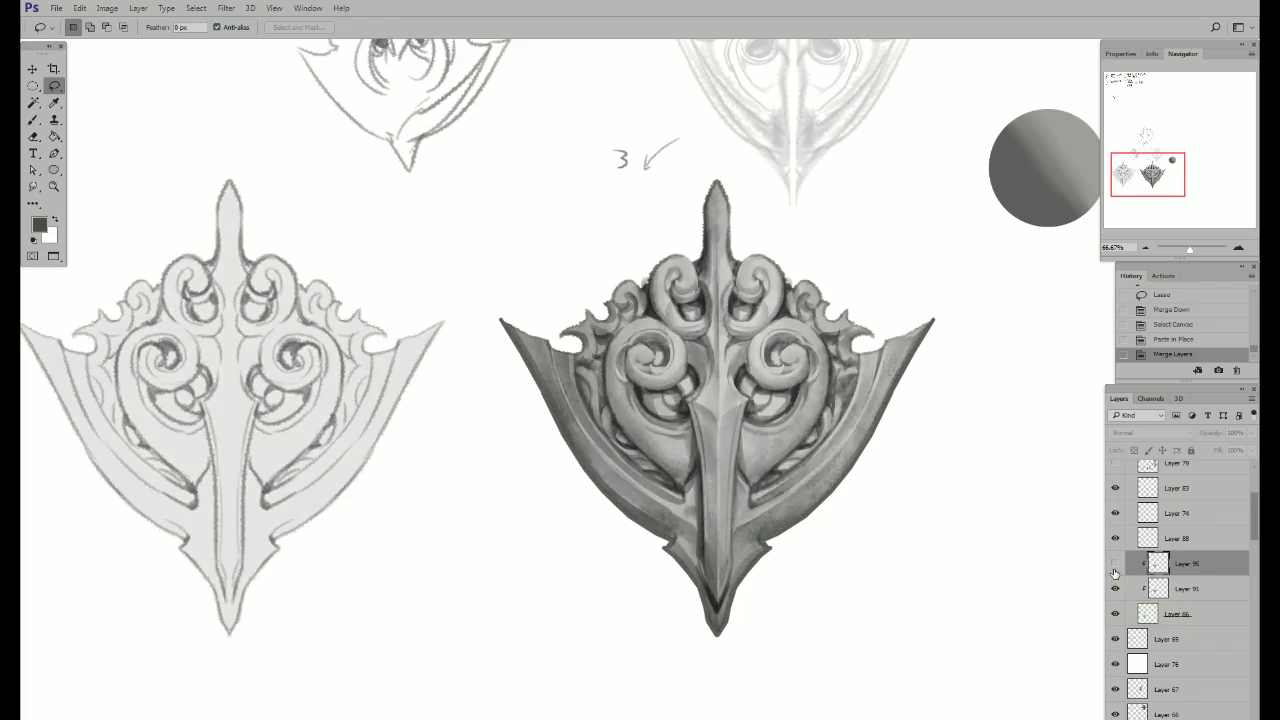
{"action": "left_click", "coordinate": [1115, 564]}
Step: Review the whole sheet, clear the stray selection, and recentre the view on the shield
{"action": "left_click", "coordinate": [781, 557], "text": "alt"}
{"action": "left_click", "coordinate": [820, 577], "text": "alt"}
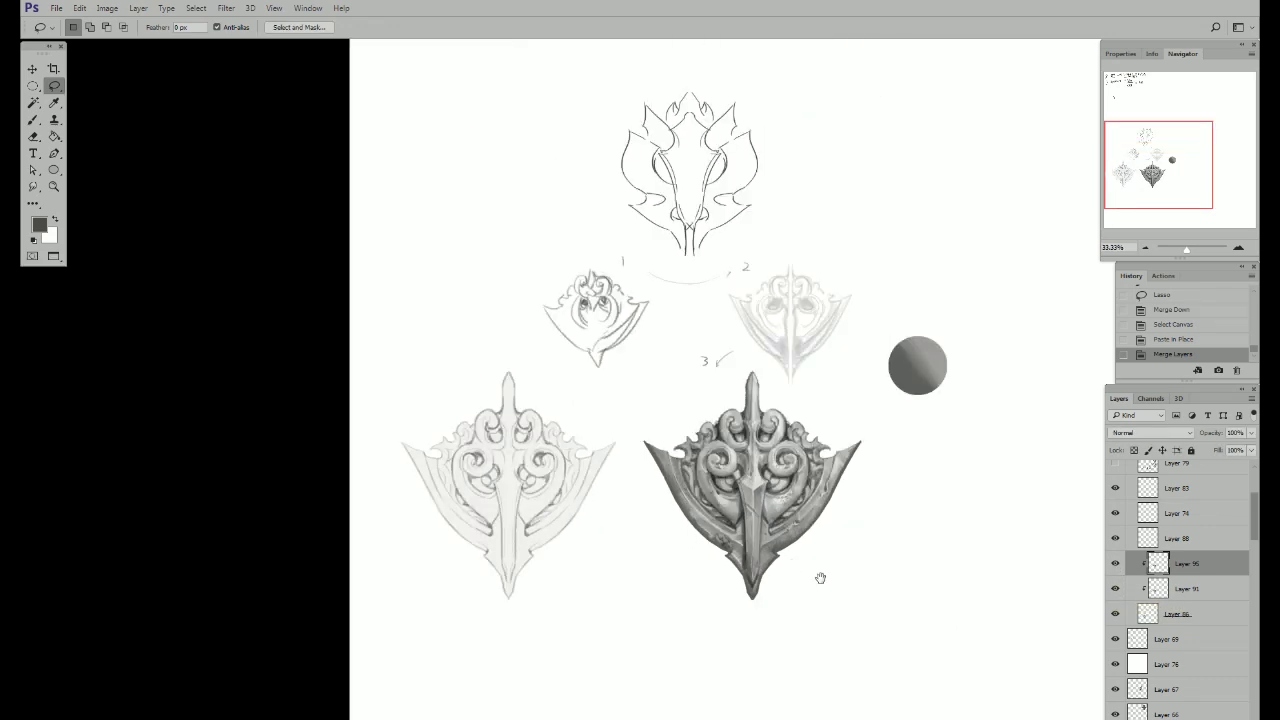
{"action": "mouse_move", "coordinate": [820, 577]}
{"action": "left_mouse_down"}
{"action": "mouse_move", "coordinate": [666, 557]}
{"action": "mouse_move", "coordinate": [575, 566]}
{"action": "left_mouse_up"}
{"action": "left_click", "coordinate": [662, 550], "text": "ctrl"}
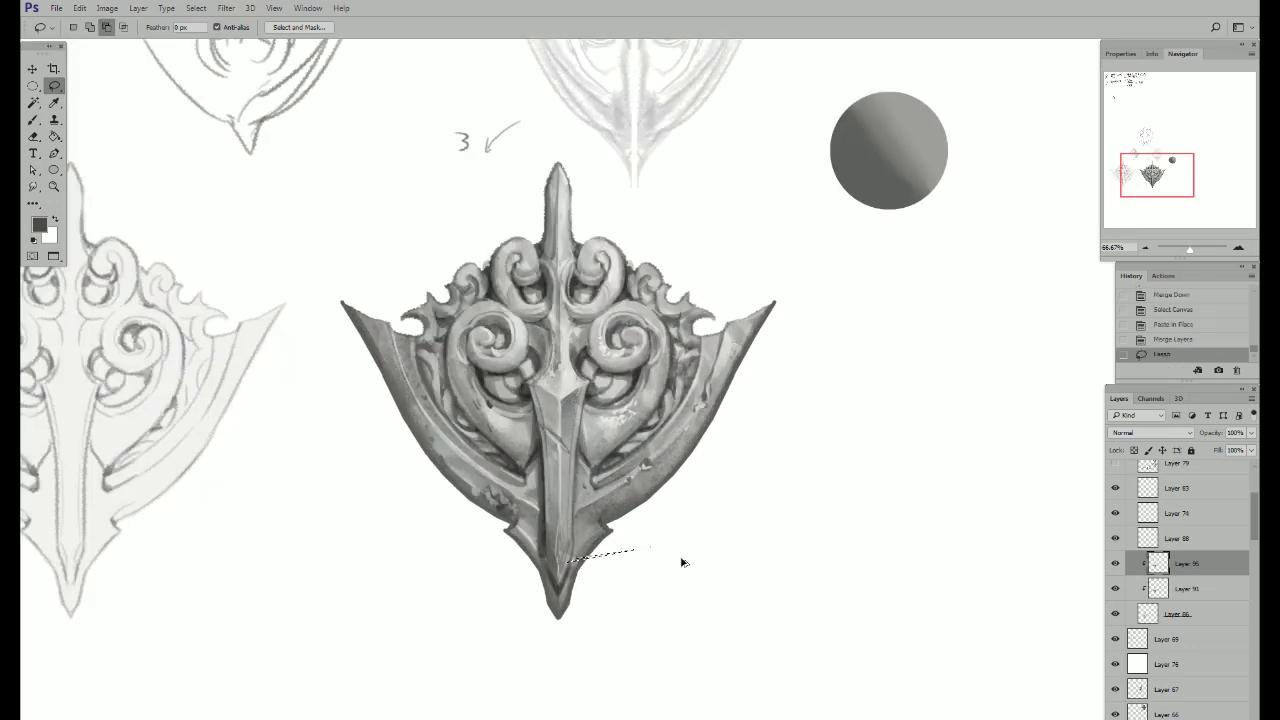
{"action": "key", "text": "ctrl+d"}
{"action": "key", "text": "m"}
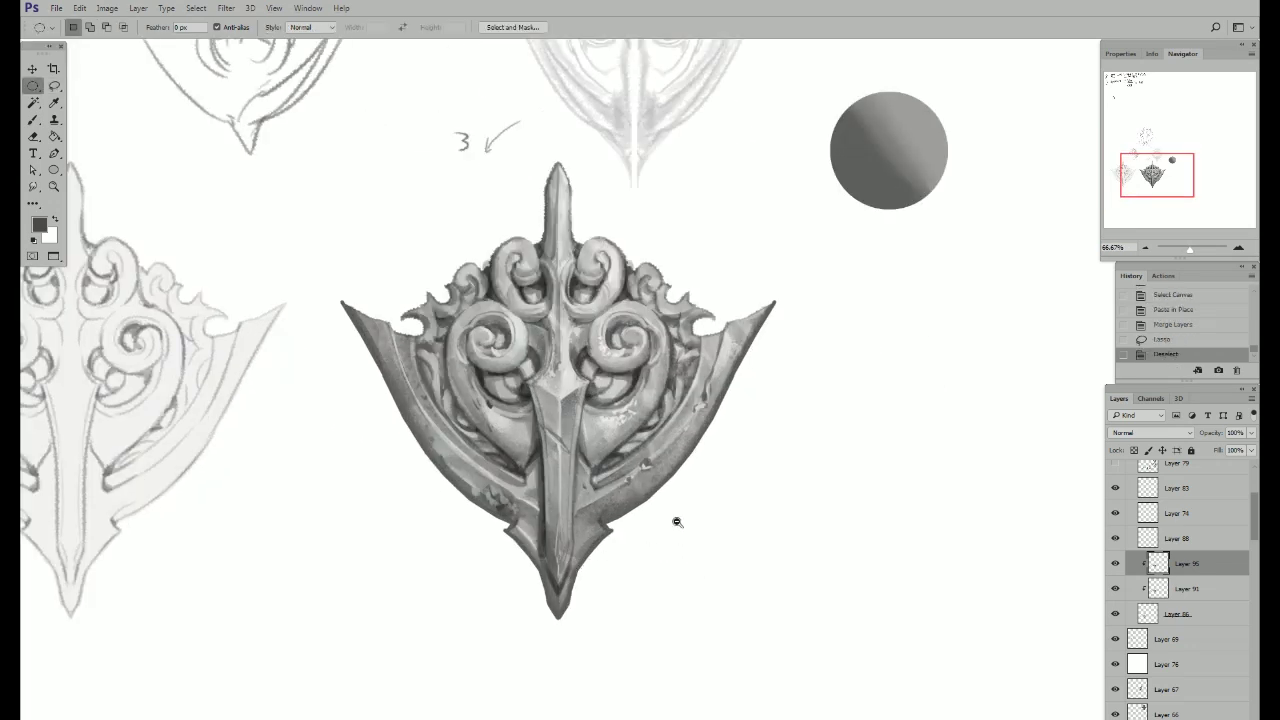
{"action": "left_click", "coordinate": [677, 522], "text": "alt"}
{"action": "left_click", "coordinate": [670, 523], "text": "ctrl"}
{"action": "left_click_drag", "start_coordinate": [666, 523], "coordinate": [617, 550]}
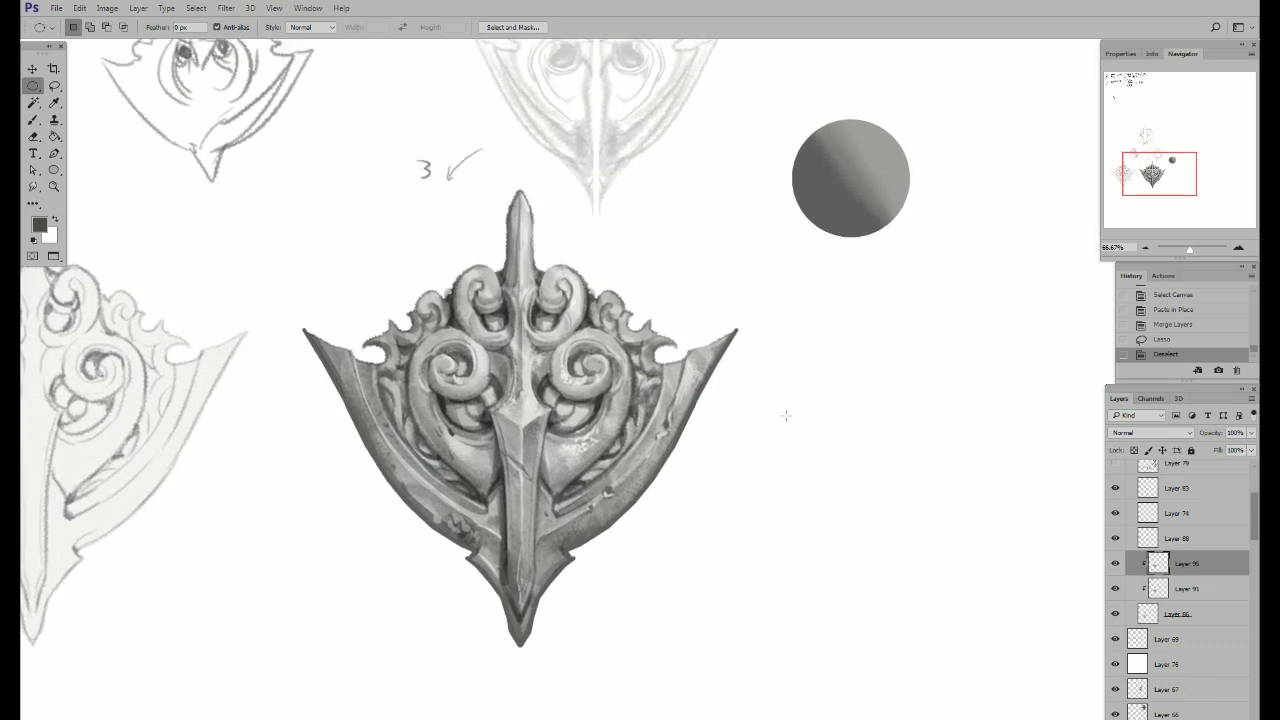